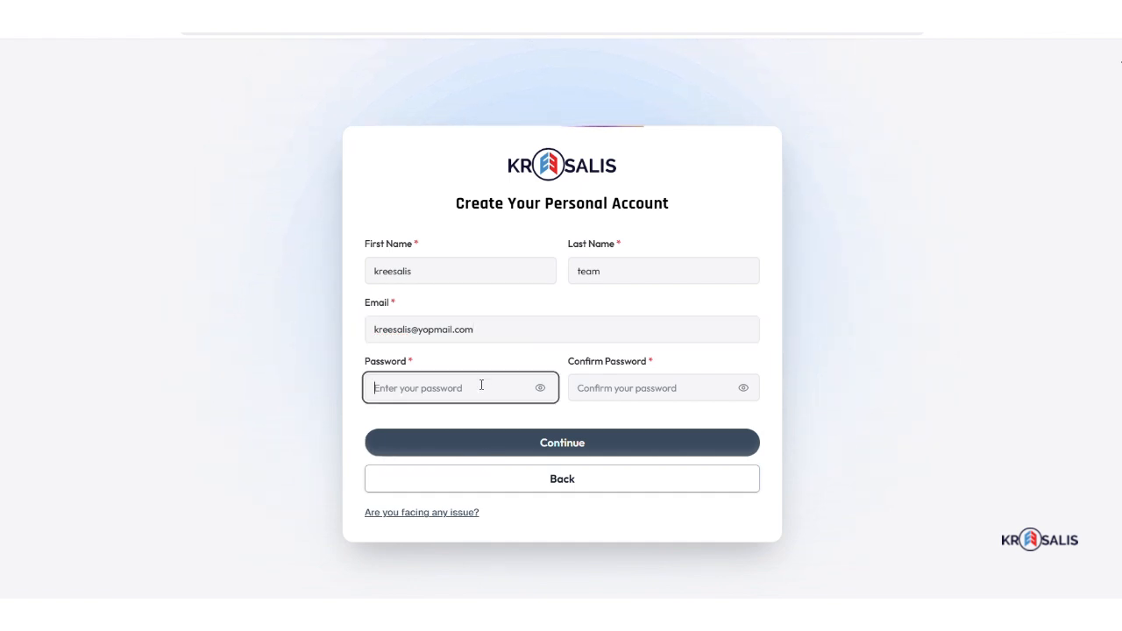
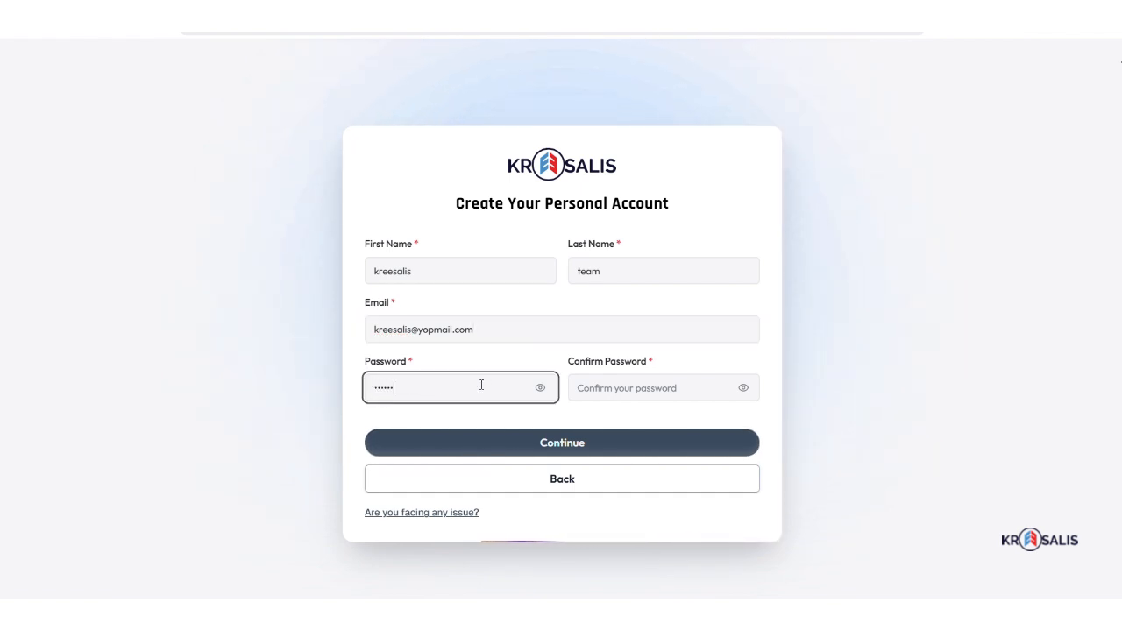
Set and confirm the account password and submit the personal sign-up details.
left_click(635, 389)
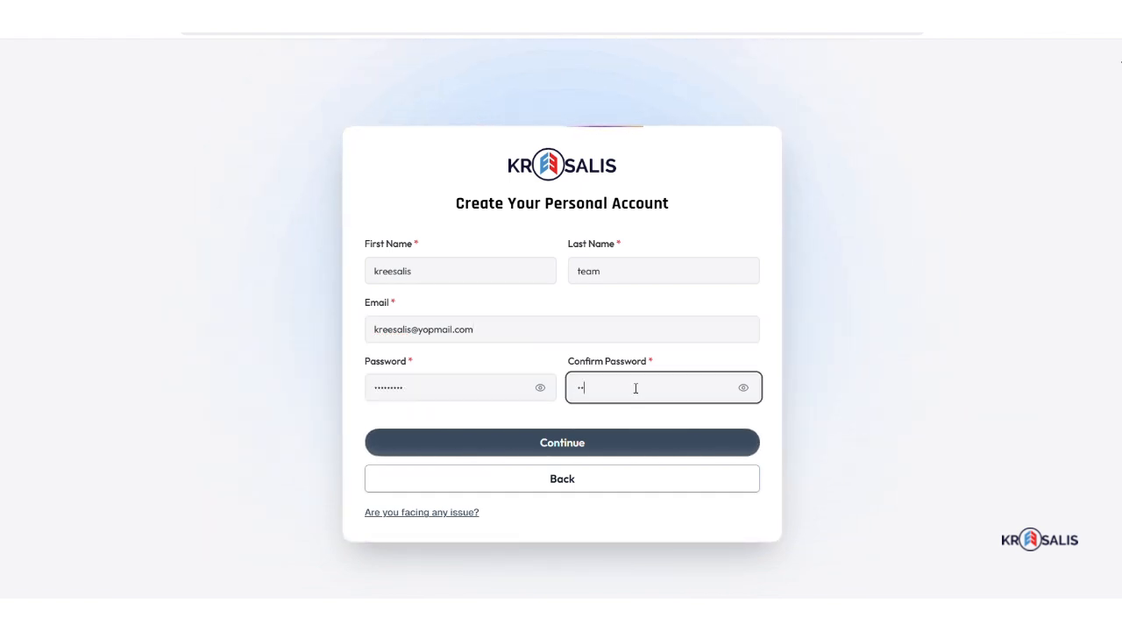
left_click(625, 444)
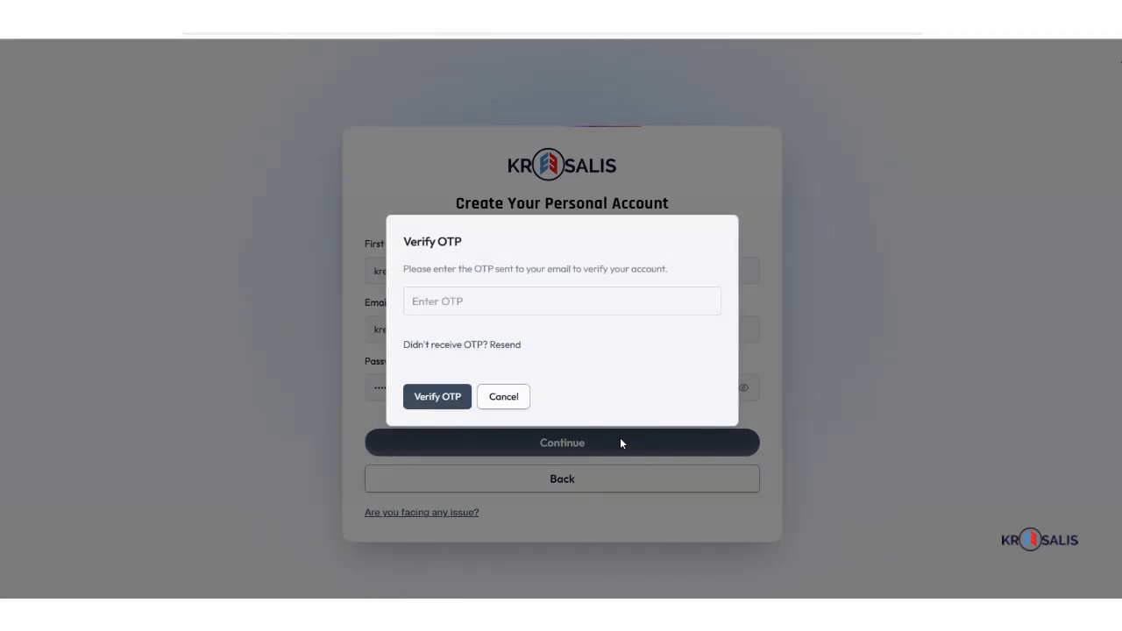
Verify the emailed code and choose Compliance as the focus area.
key("Tab")
left_click(557, 301)
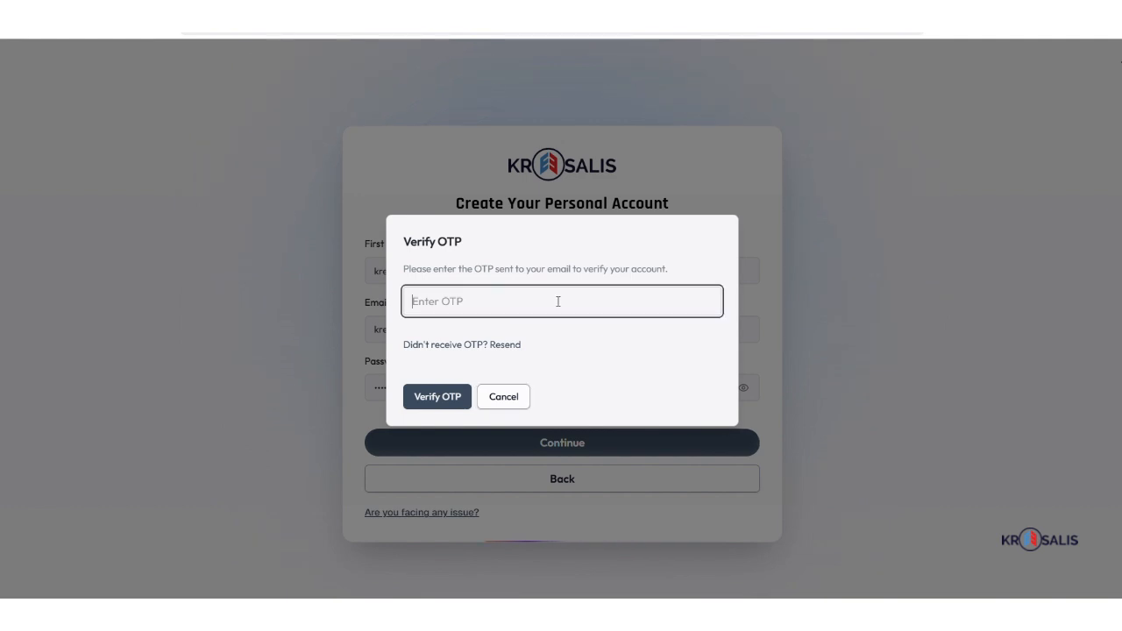
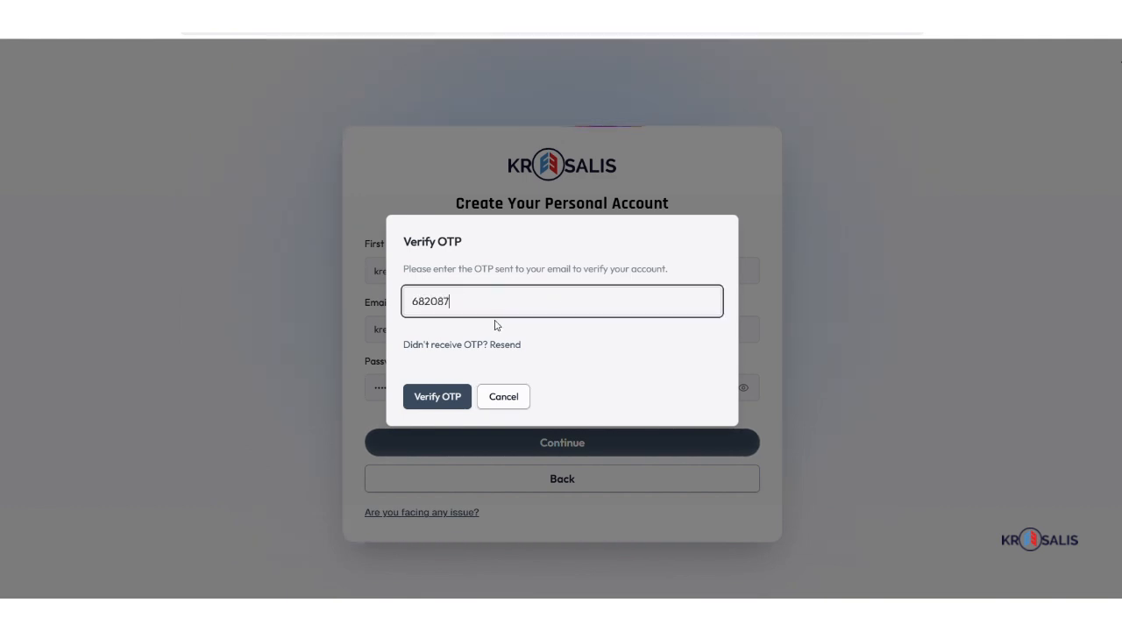
left_click(432, 396)
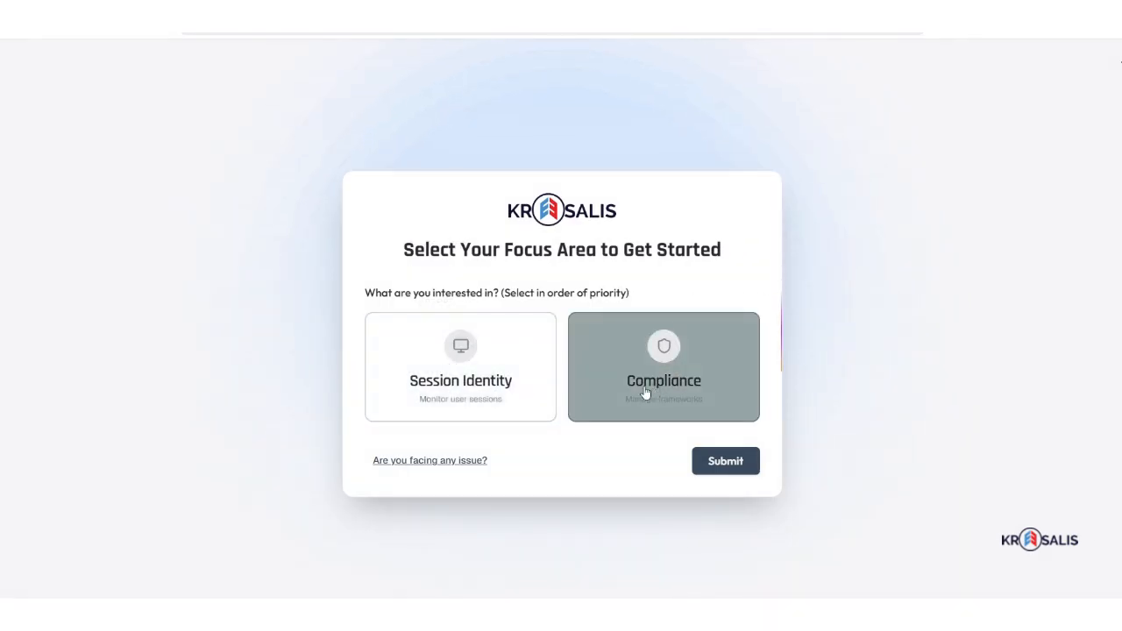
left_click(631, 390)
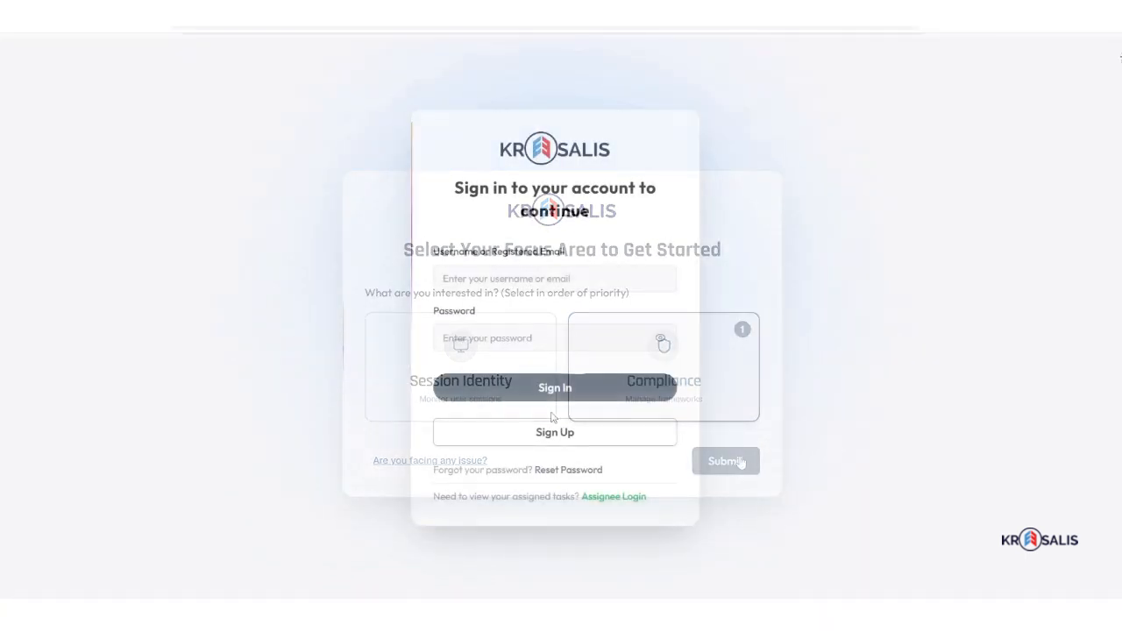
Start a business sign-up with first and last name, e-mail and organisation 'kreesalis teachlabs'.
left_click(600, 438)
left_click(671, 296)
left_click(421, 241)
type("kreesalis")
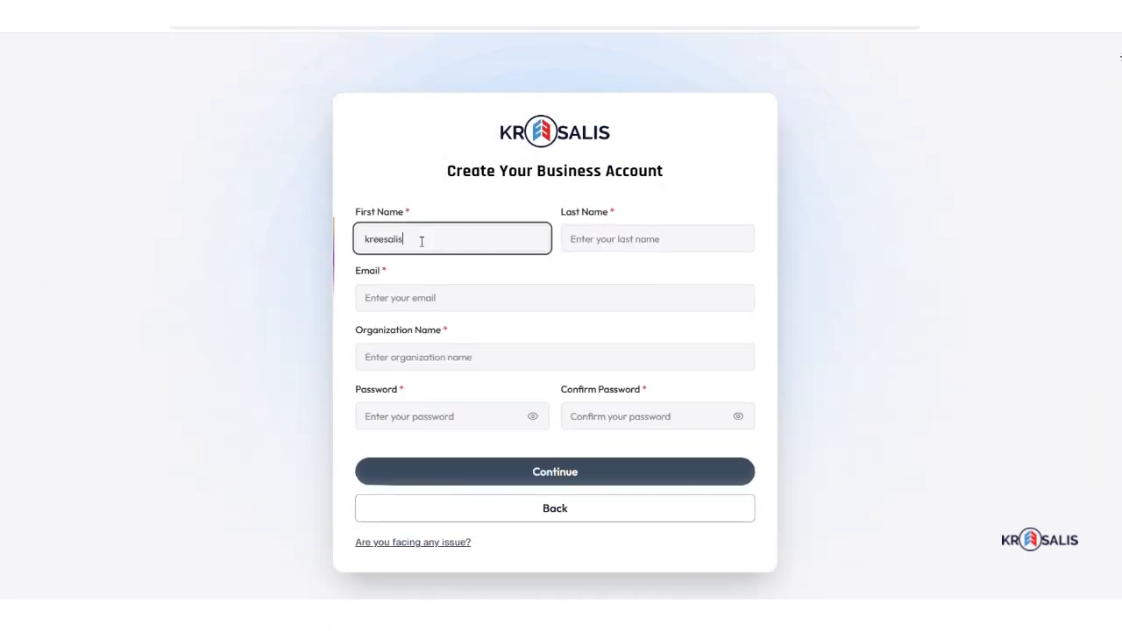
left_click(593, 238)
type("team")
left_click(557, 299)
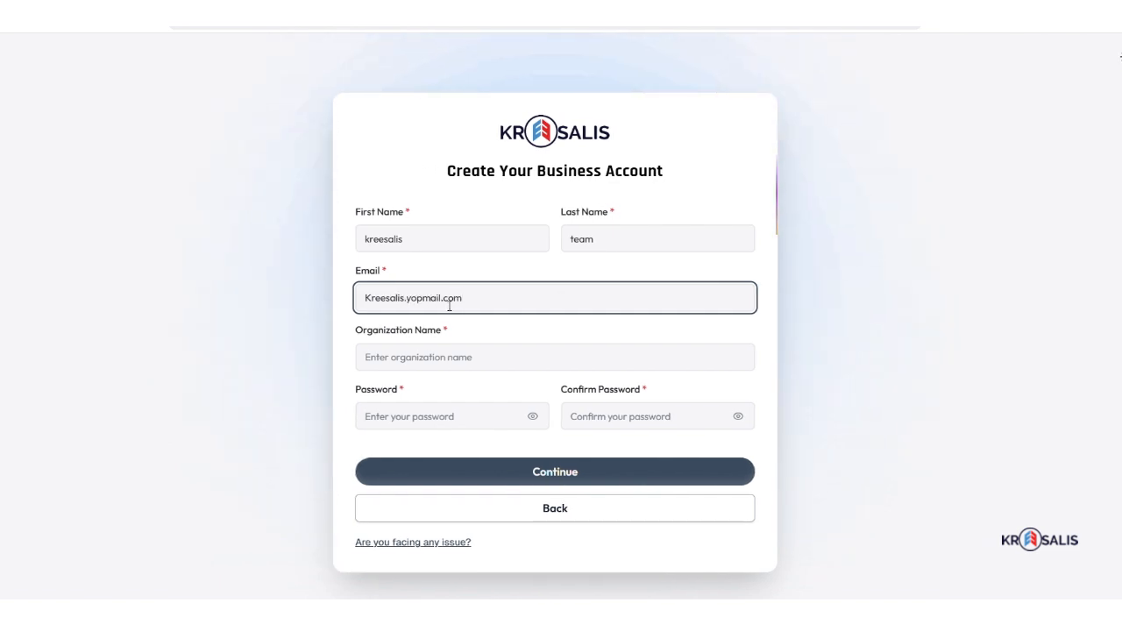
left_click(405, 298)
key("BackSpace")
type("@yopmail.com")
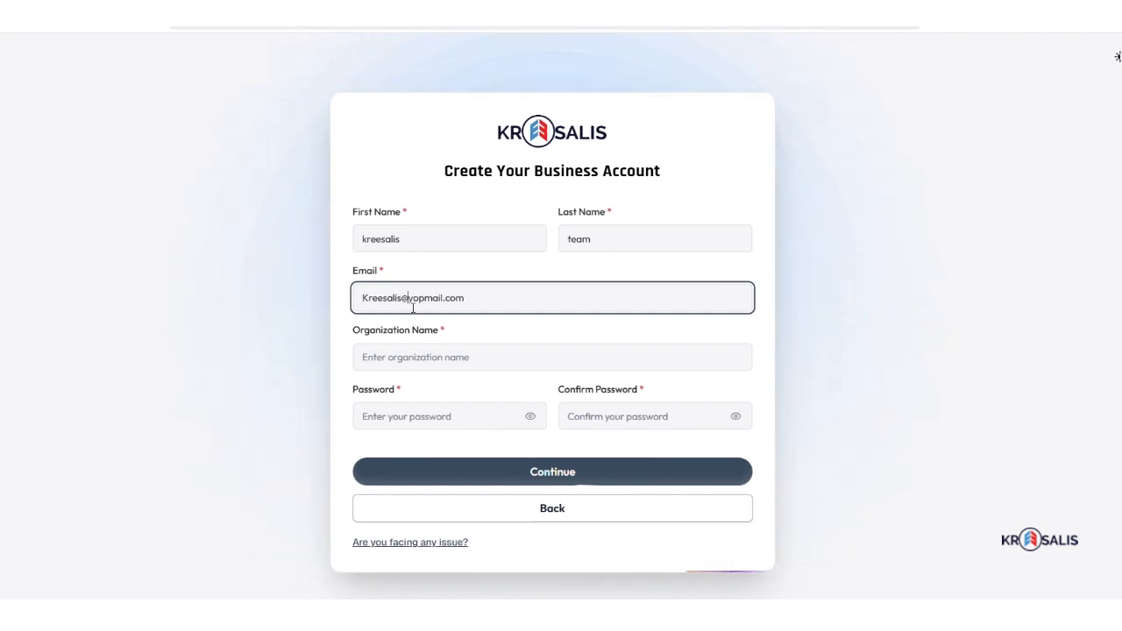
left_click(482, 367)
type("kreesalis teachlabs")
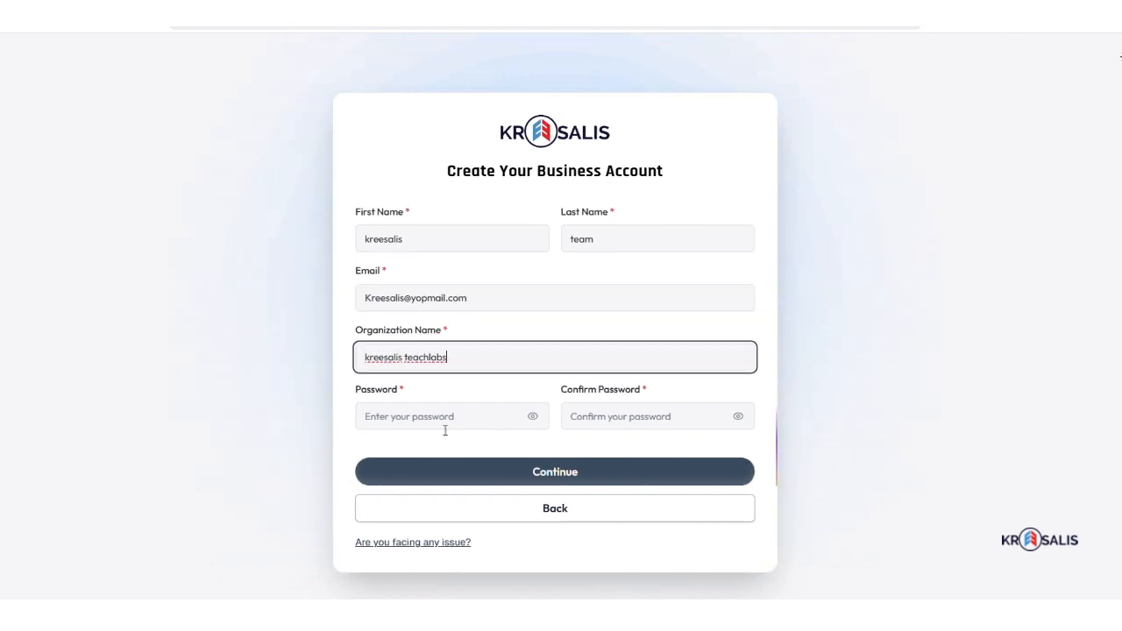
Set and confirm the account password and submit the business account details.
left_click(445, 429)
type("•••••••••")
left_click(614, 422)
type("•••••••••")
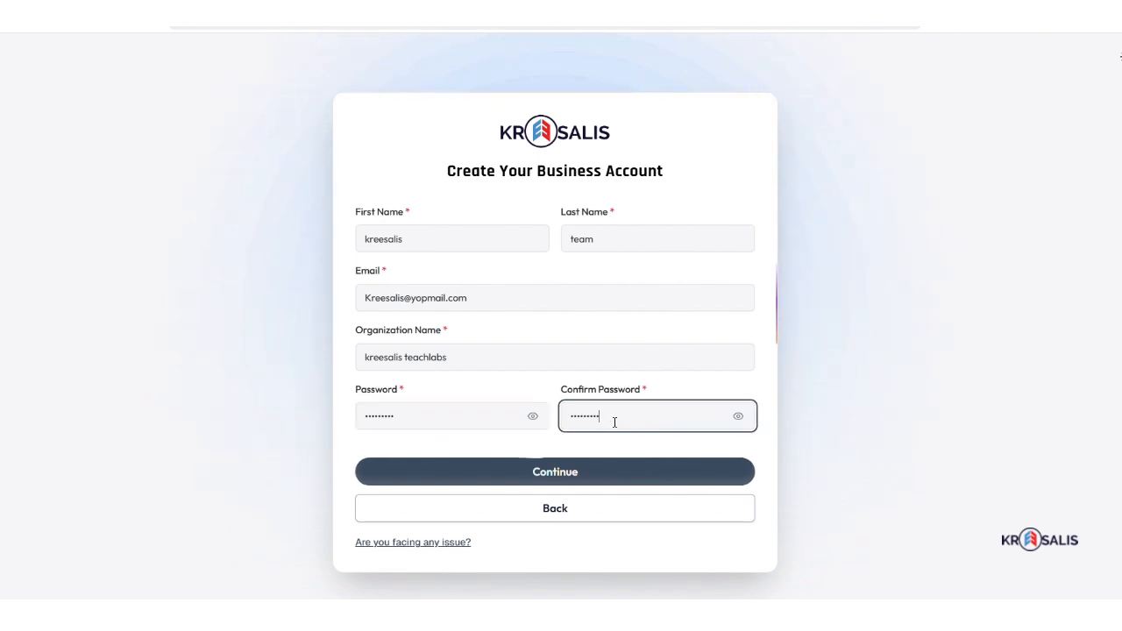
left_click(582, 479)
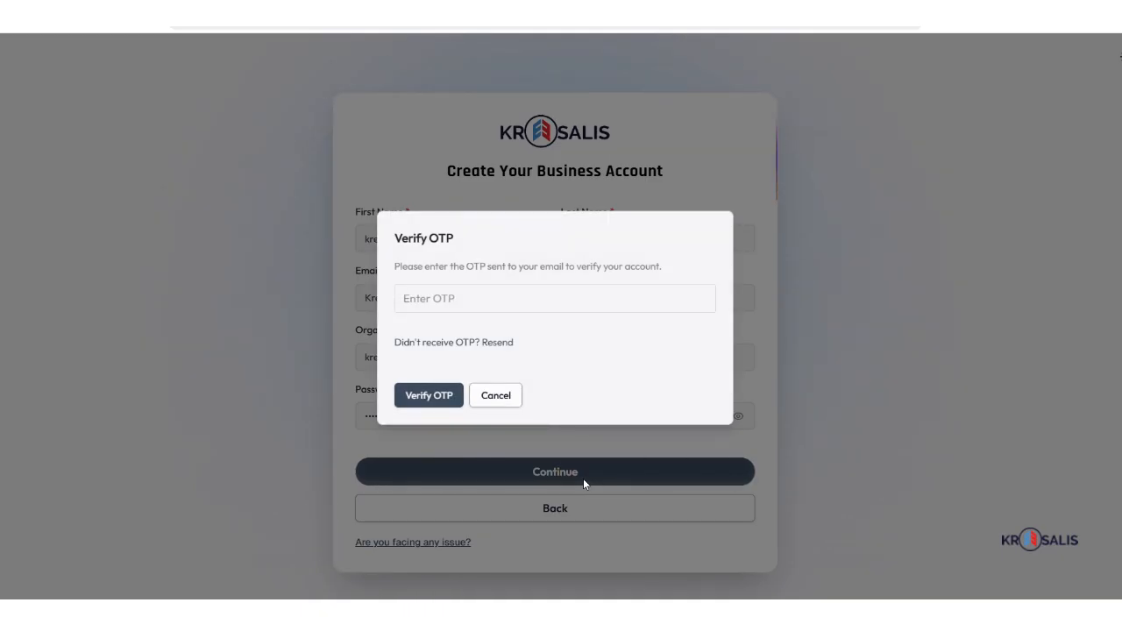
Verify the emailed code and submit Compliance as the focus area.
left_click(538, 298)
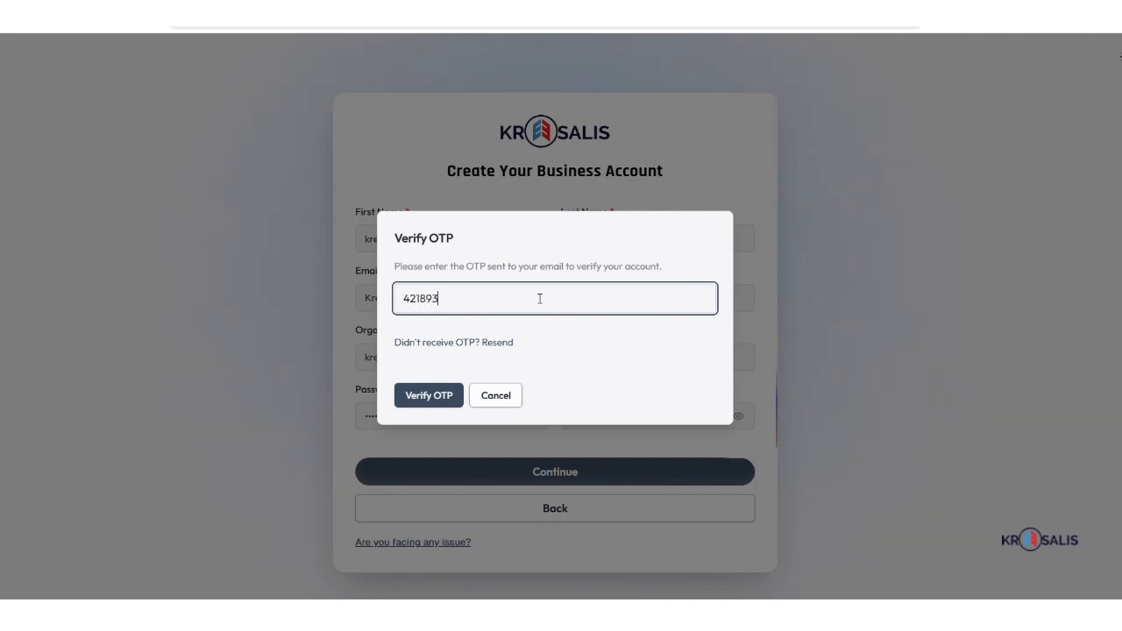
left_click(435, 397)
left_click(627, 396)
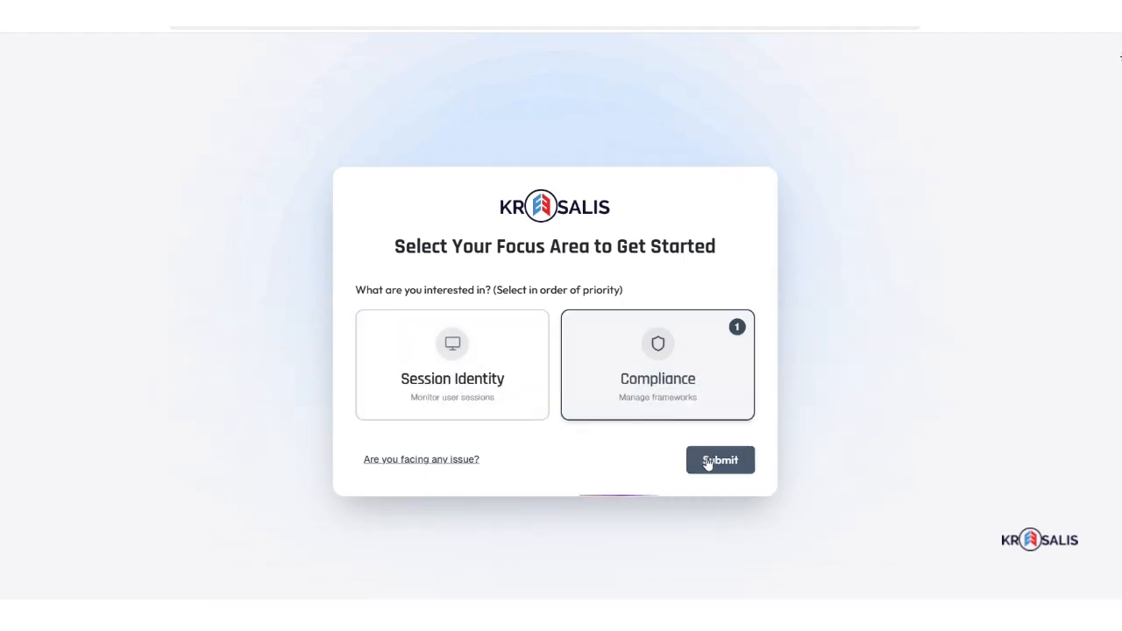
left_click(711, 462)
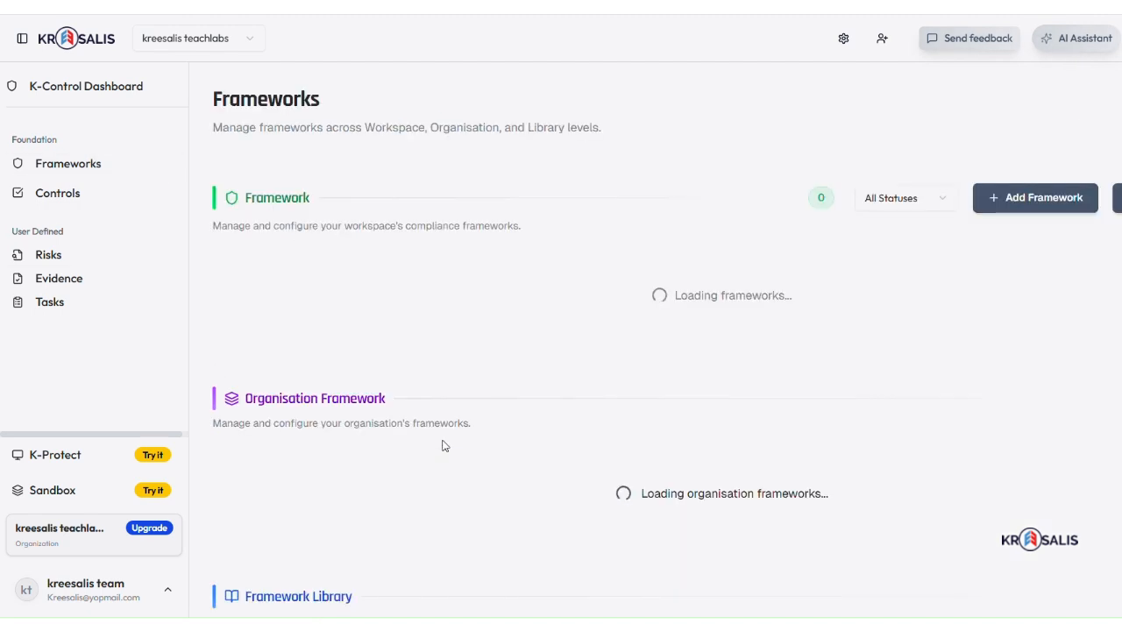
Deploy HIPAA Compliance from the Framework Library to the organisation.
scroll(597, 445, "down", 3)
scroll(598, 445, "down", 2)
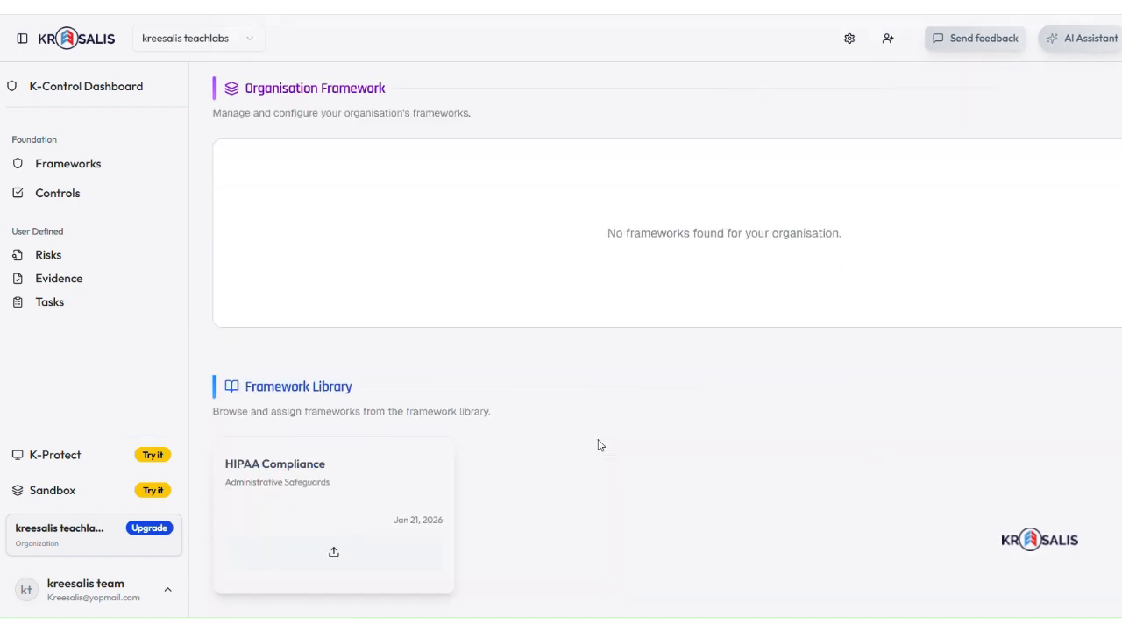
left_click(337, 555)
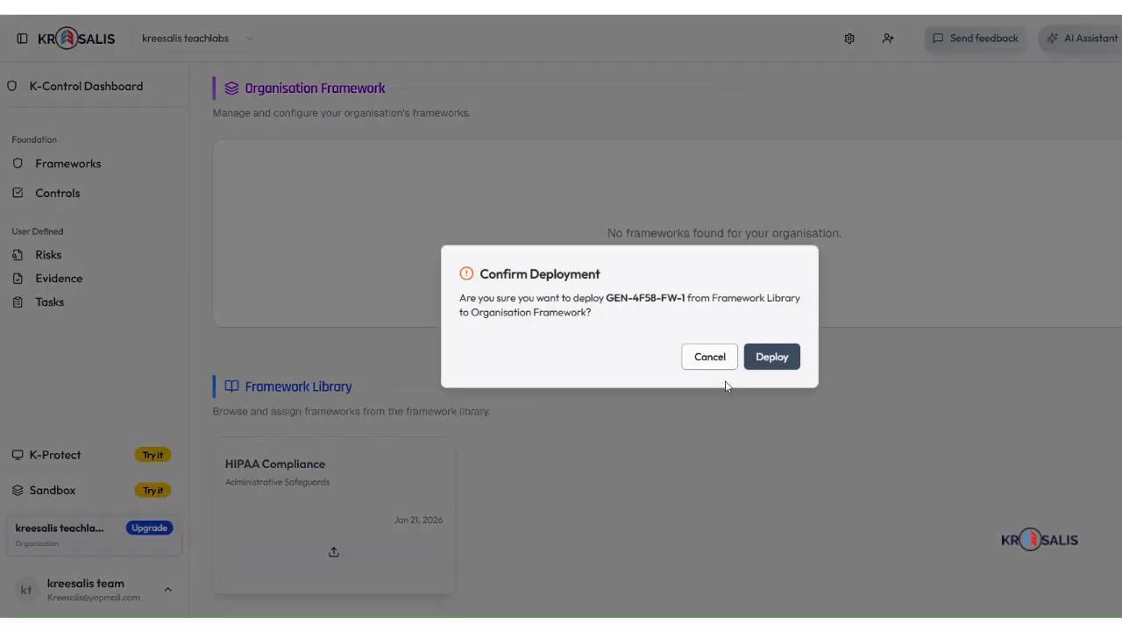
left_click(771, 357)
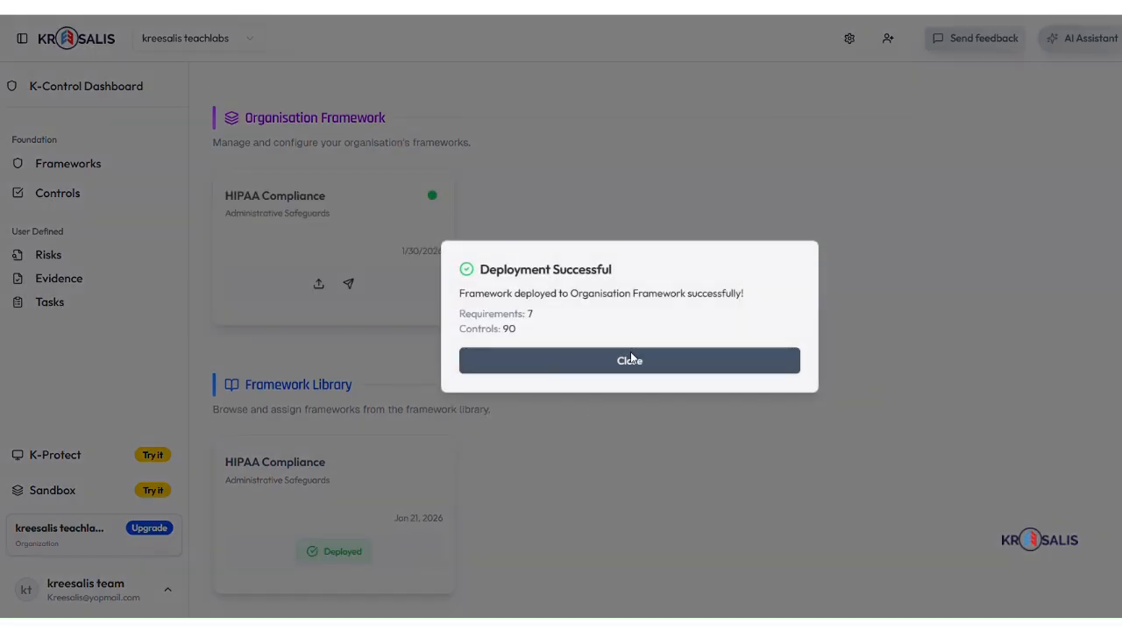
left_click(630, 359)
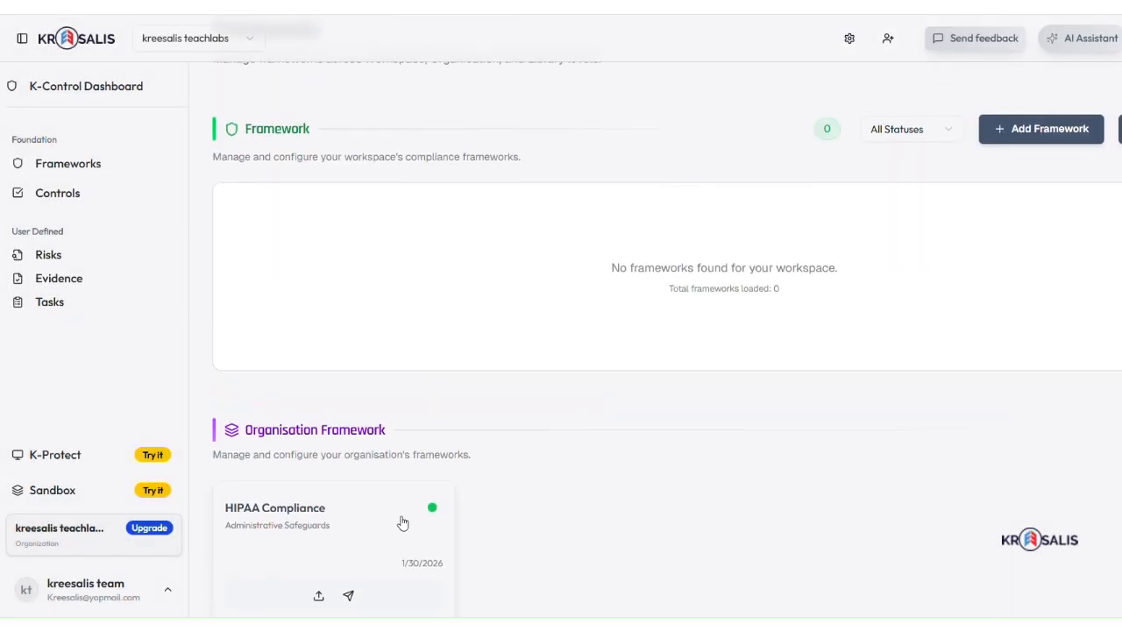
Deploy HIPAA Compliance to the workspace and open its framework hierarchy.
left_click(318, 596)
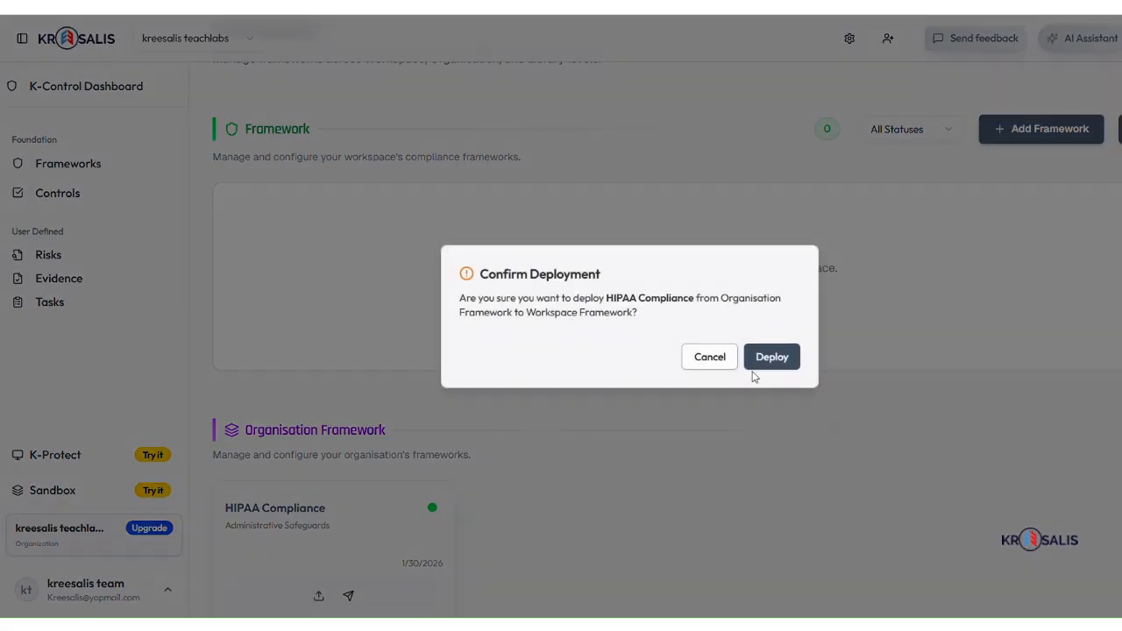
left_click(772, 359)
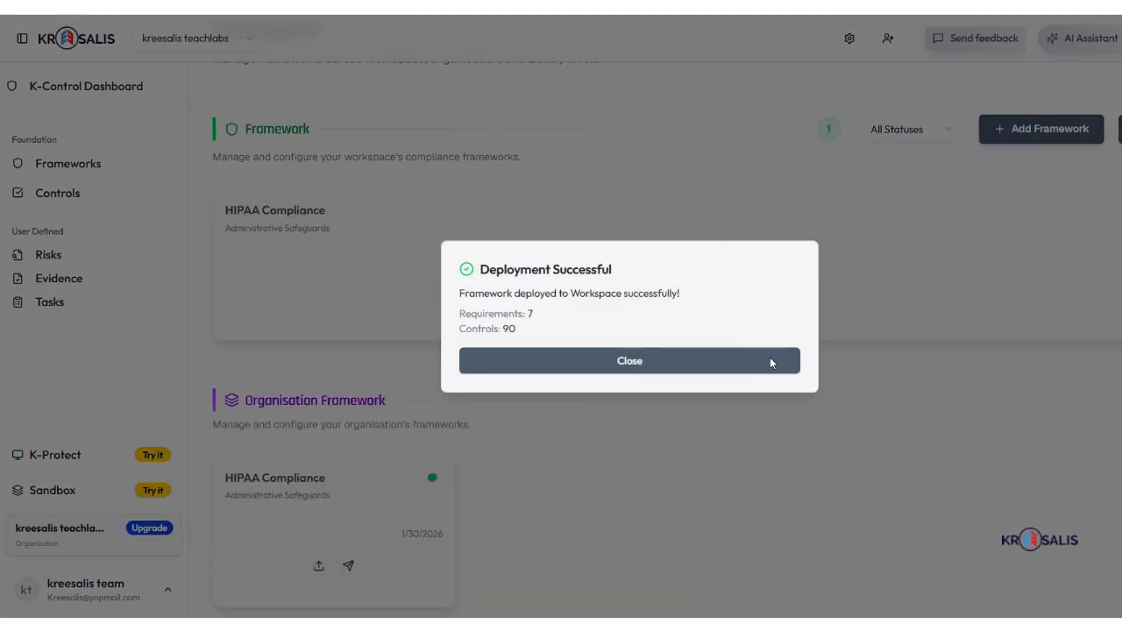
left_click(677, 360)
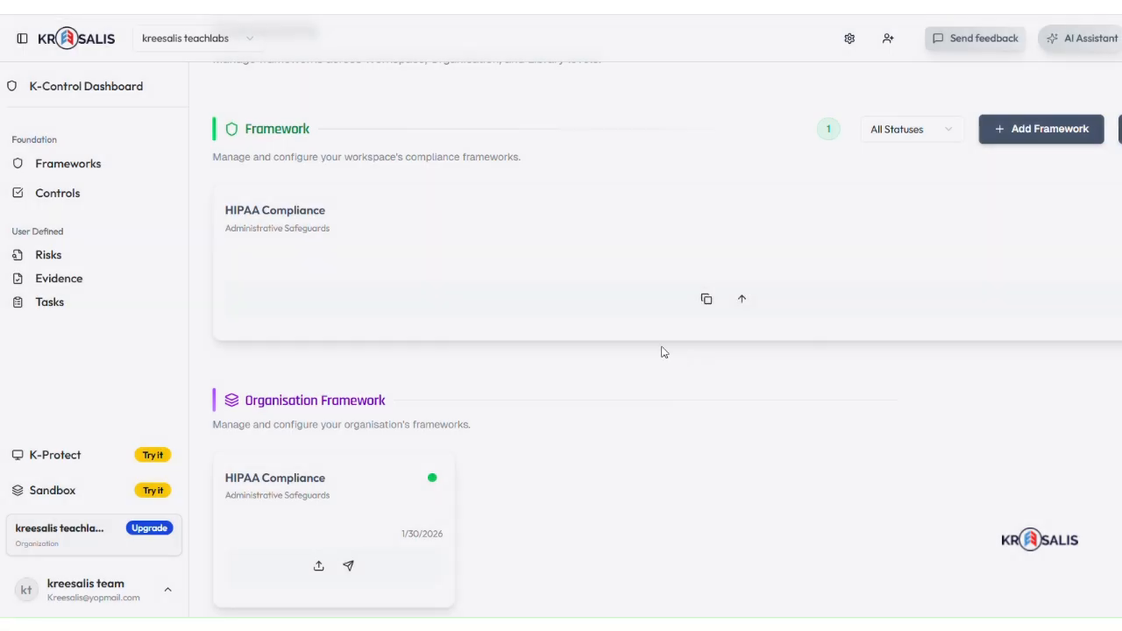
left_click(500, 254)
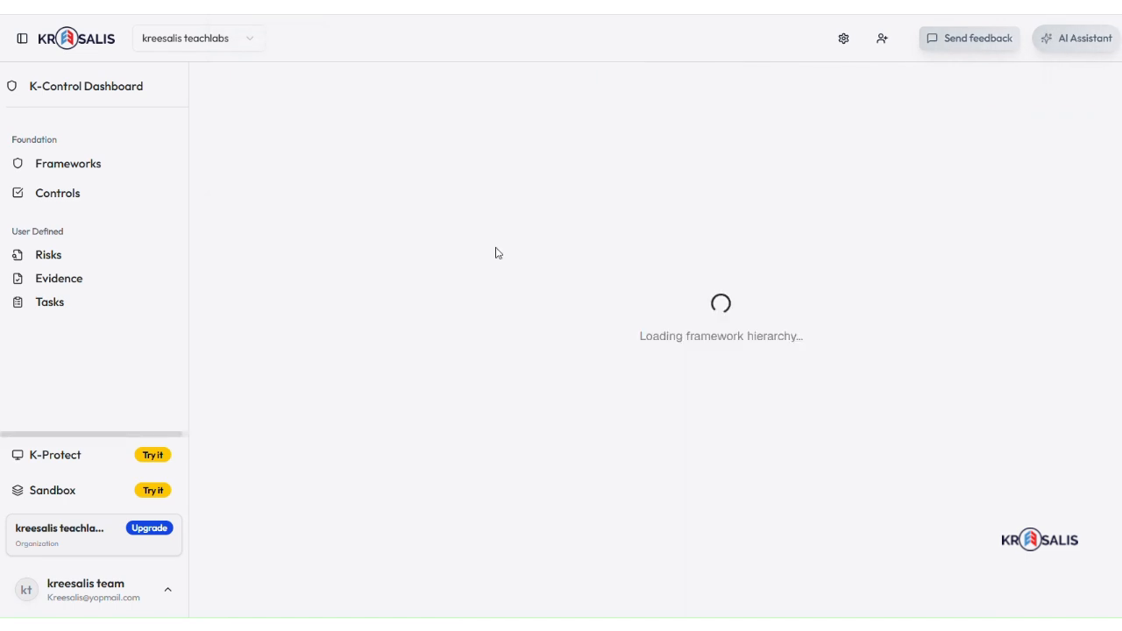
Expand Review of IS Activity, Encryption of EPHI at Rest, its risk and Encryption Configuration Logs to show two tasks.
scroll(482, 349, "down", 2)
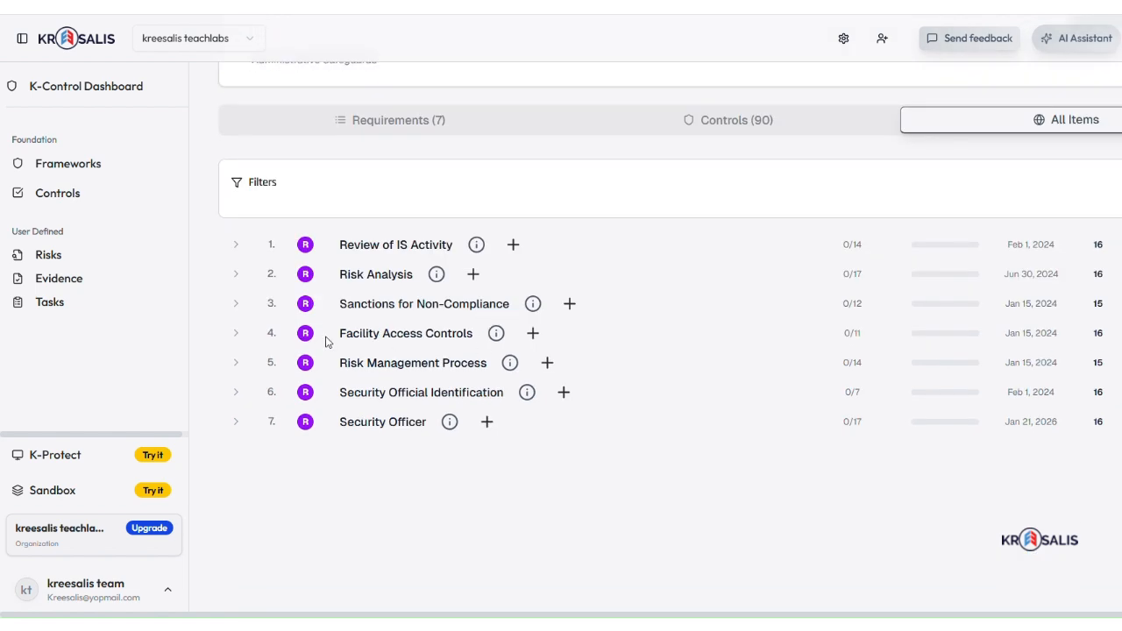
left_click(237, 248)
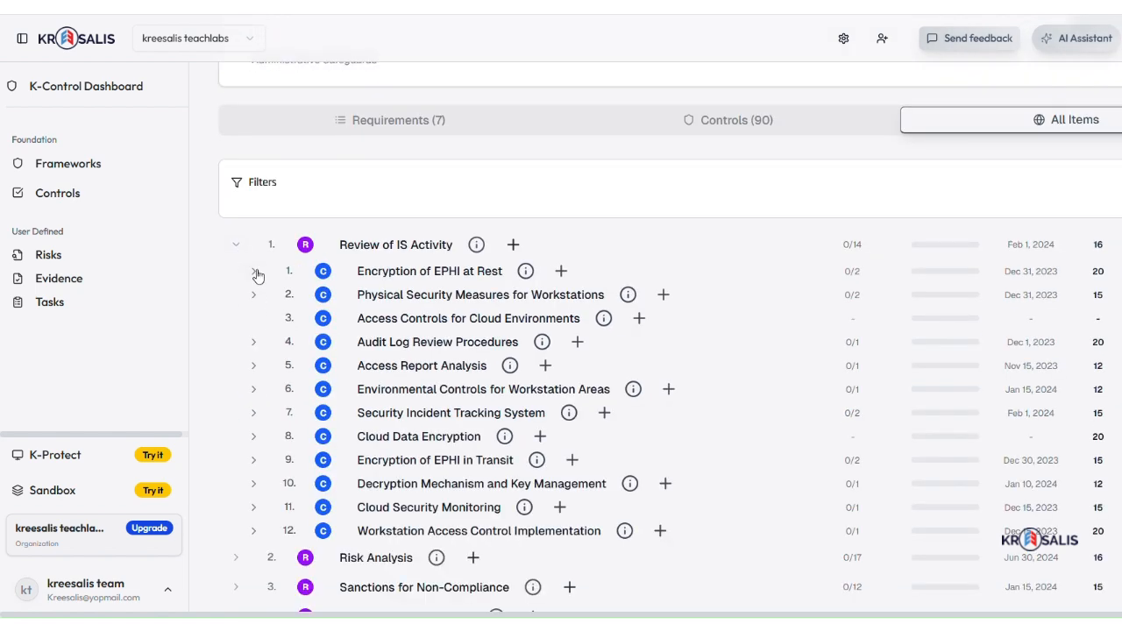
left_click(254, 273)
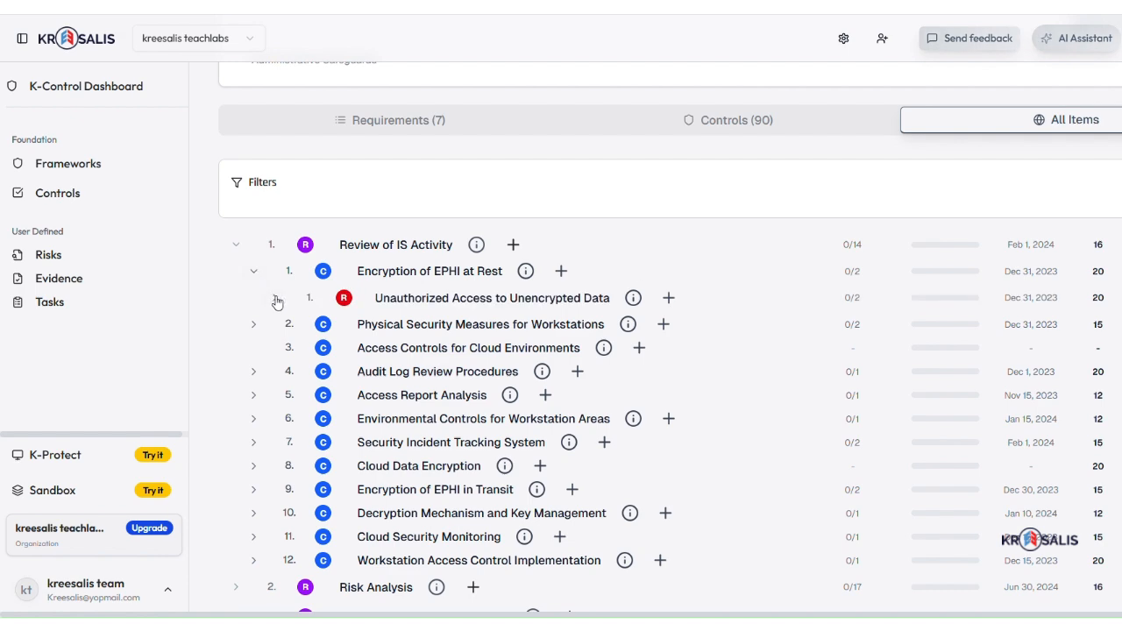
left_click(276, 300)
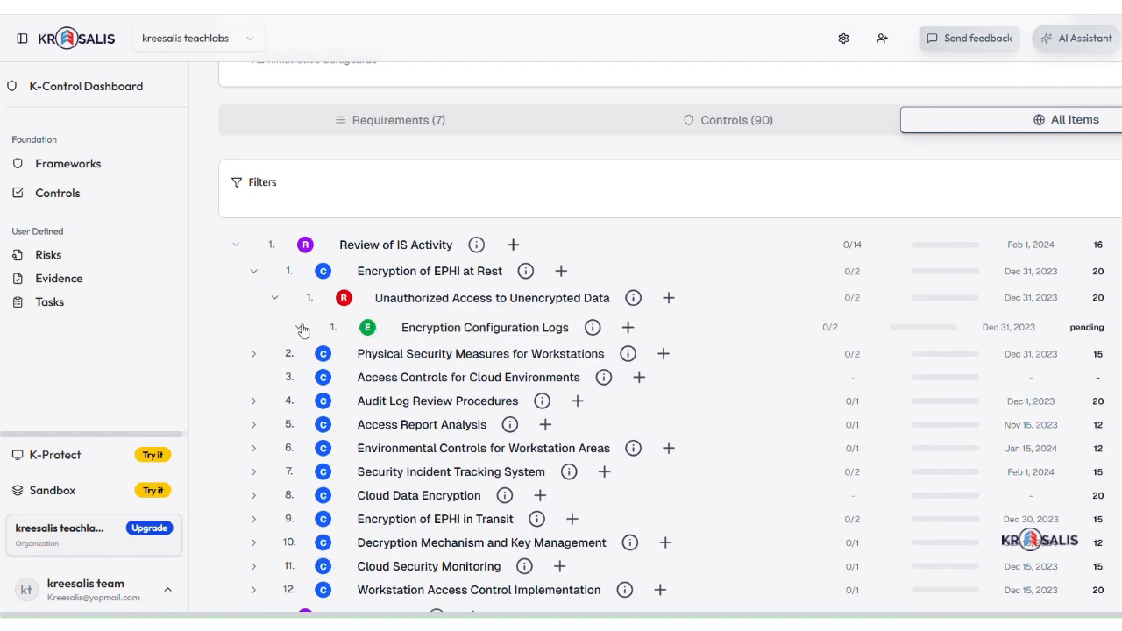
left_click(301, 329)
scroll(299, 390, "down", 2)
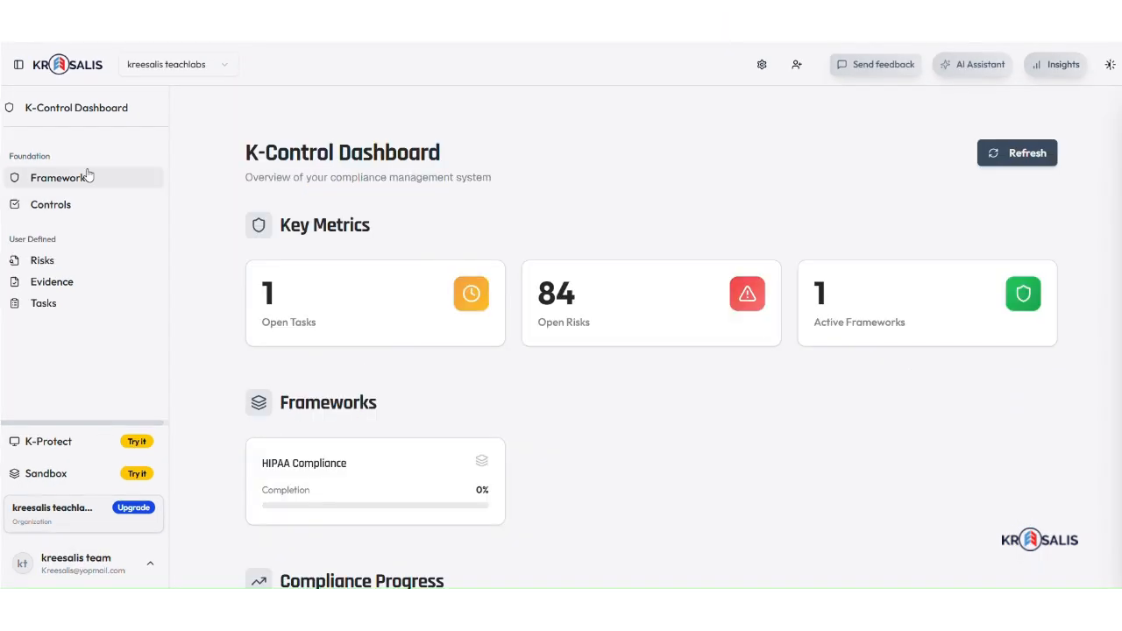
Create a framework with AI by uploading the NIST.CSWP.pdf policy document.
left_click(88, 175)
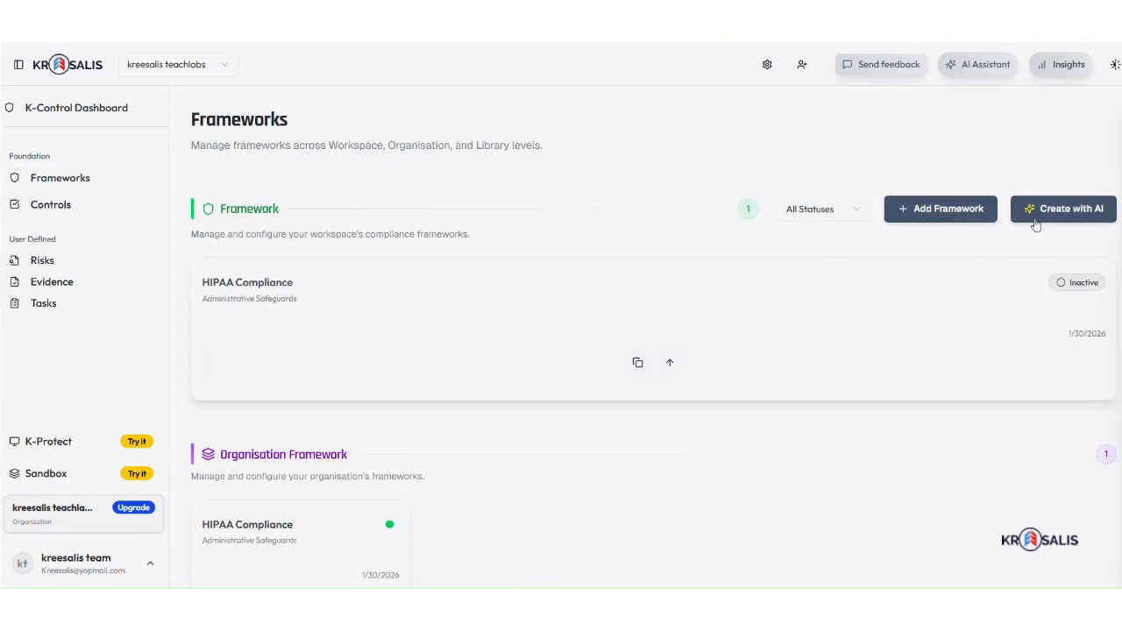
left_click(1035, 219)
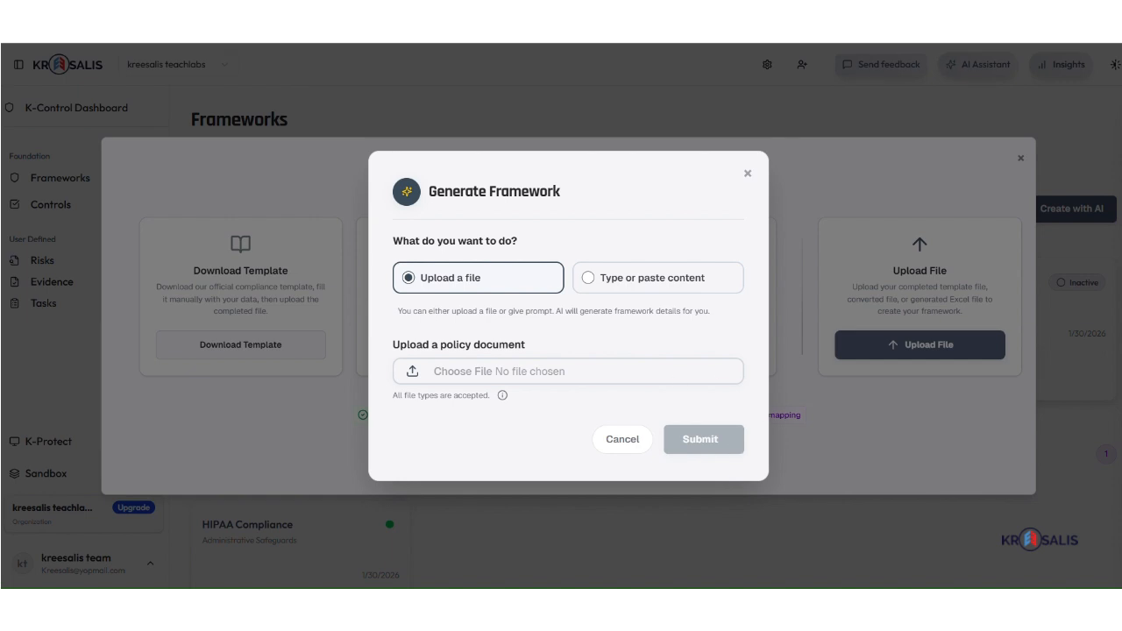
left_click(704, 449)
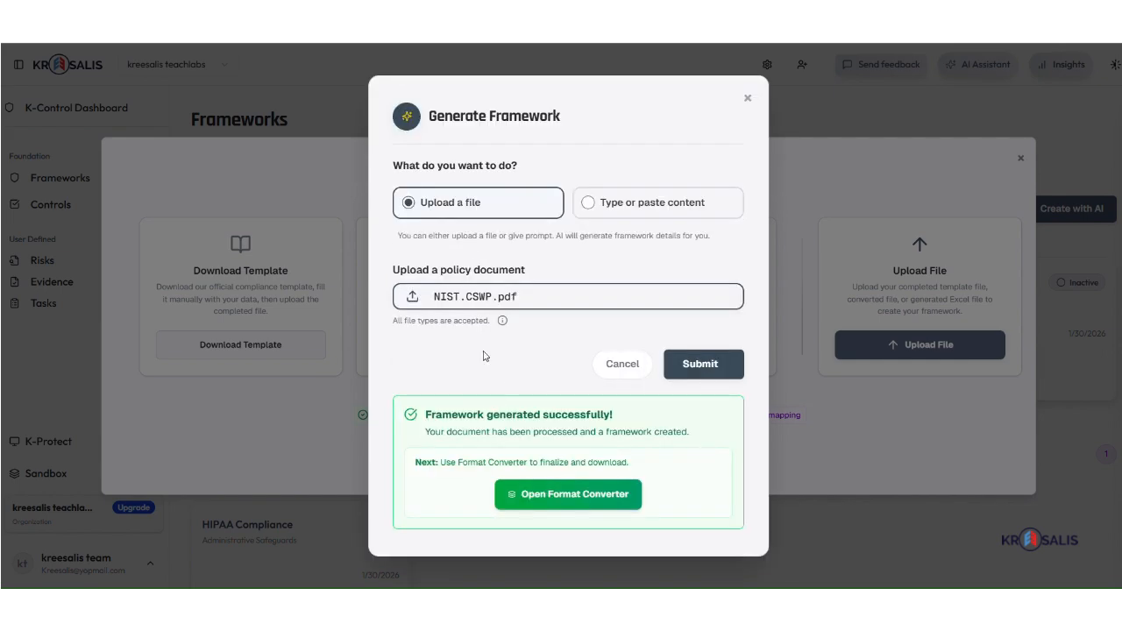
Have AI fill the missing fields of parsed_NIST.CSWP.pdf.csv and download the converted file.
left_click(748, 97)
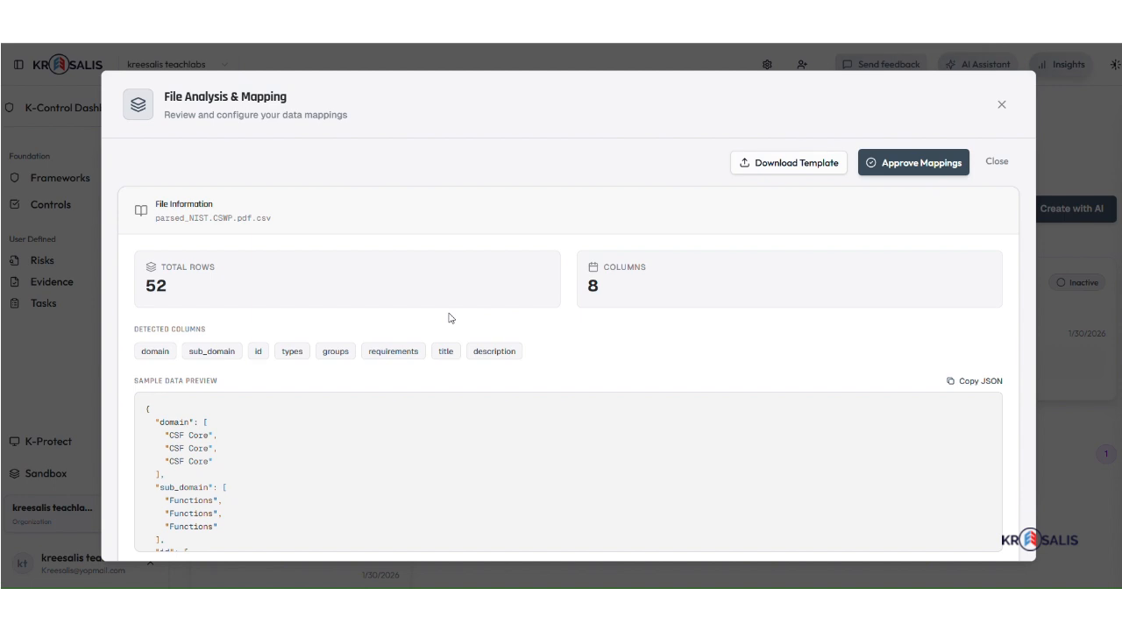
scroll(463, 446, "down", 5)
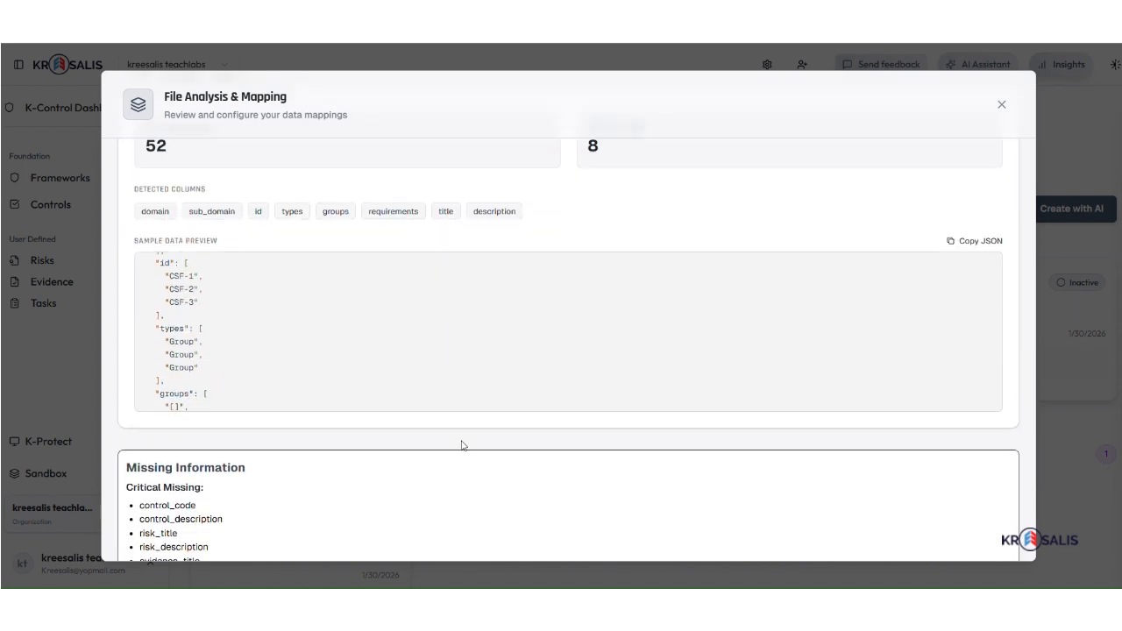
left_click(919, 435)
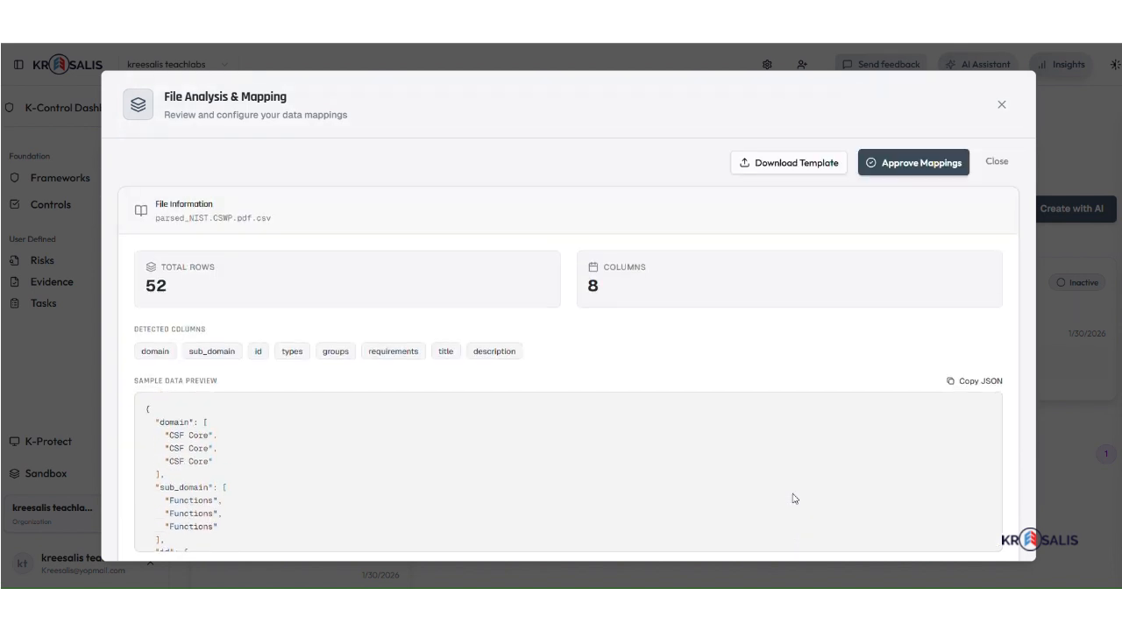
scroll(706, 364, "down", 12)
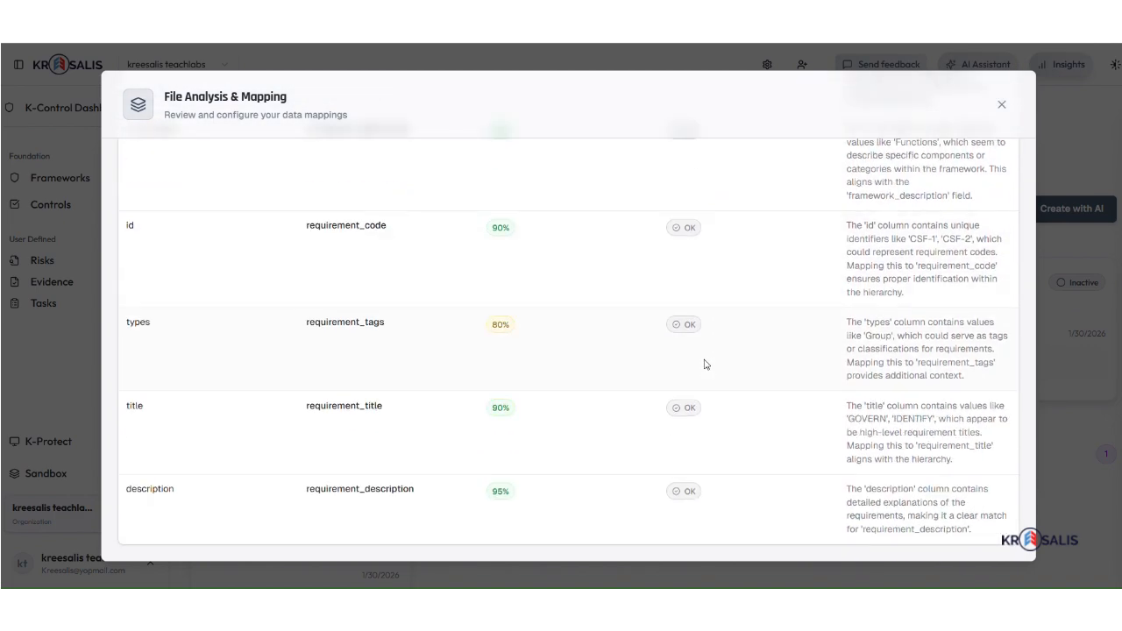
scroll(707, 365, "up", 7)
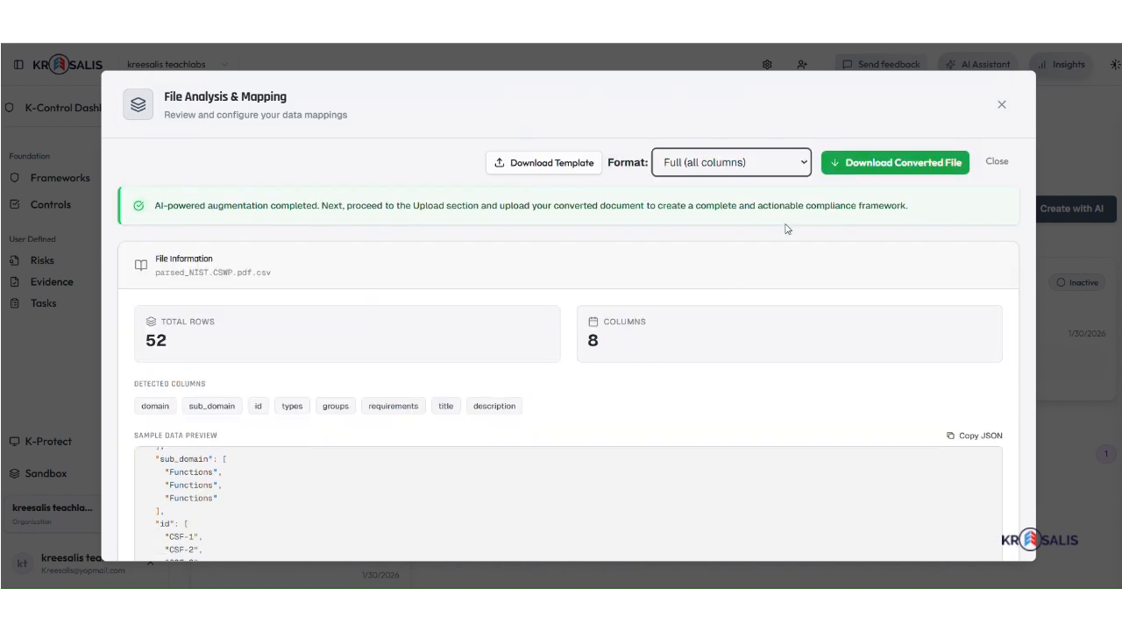
left_click(859, 170)
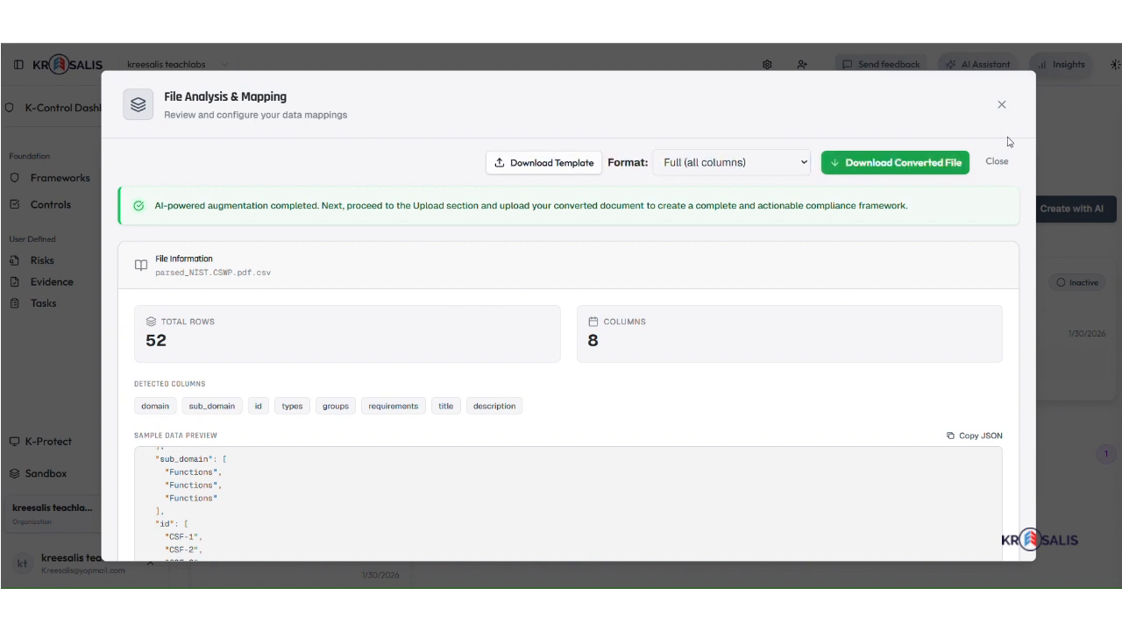
Upload the converted NIST file as a new framework and view the imported frameworks.
left_click(1001, 104)
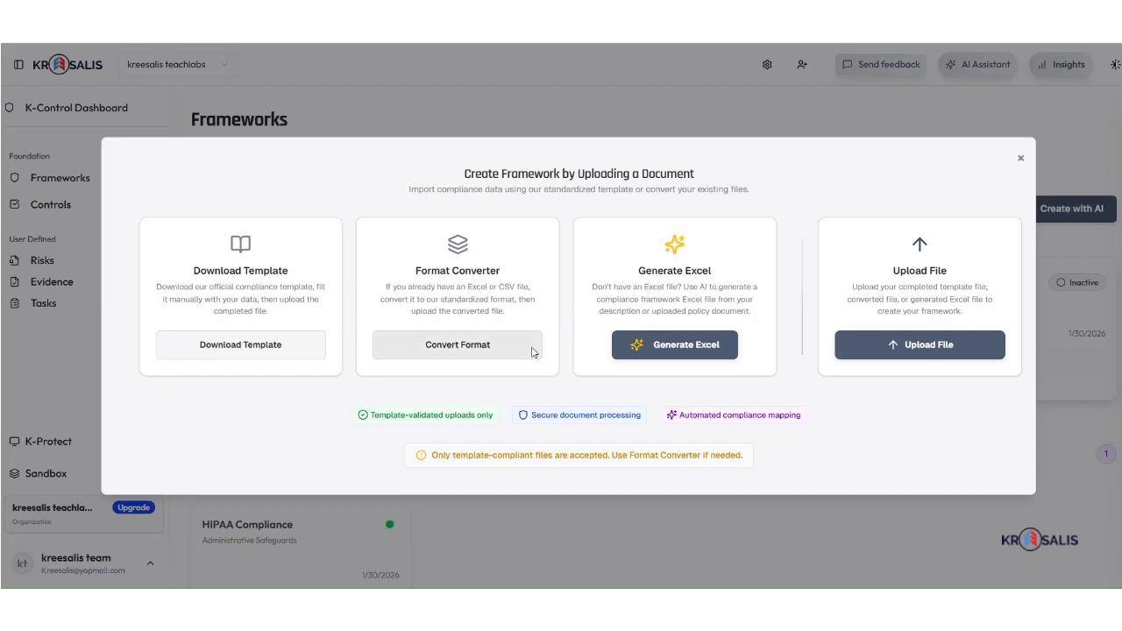
left_click(858, 353)
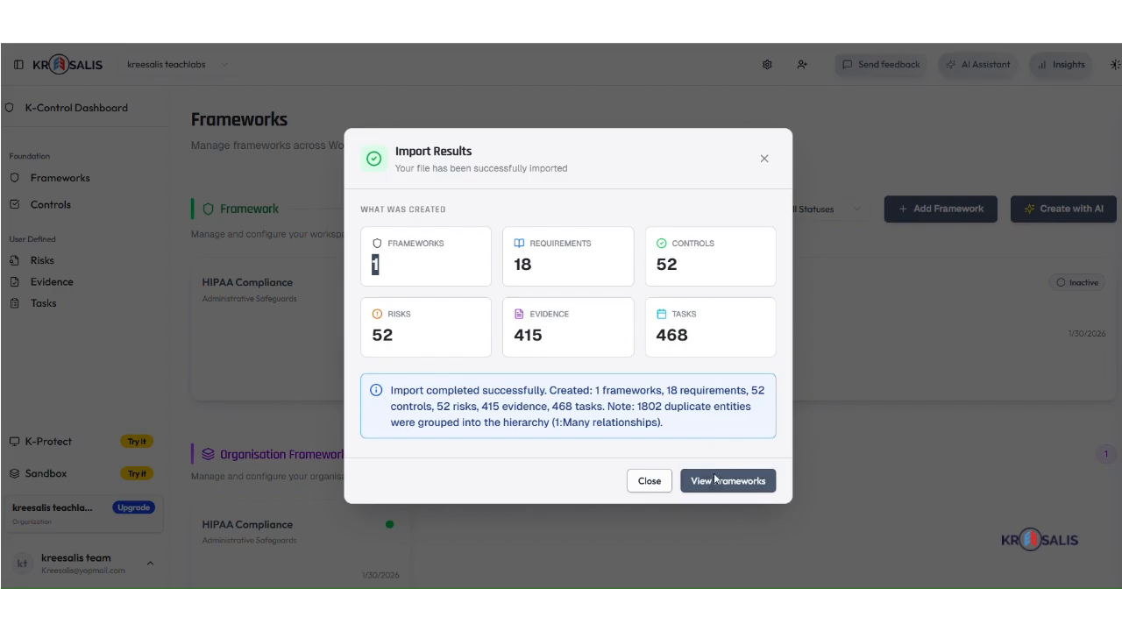
left_click(717, 480)
In CSF Core, expand Policy through its control, risk and evidence rows to show their tasks.
left_click(319, 309)
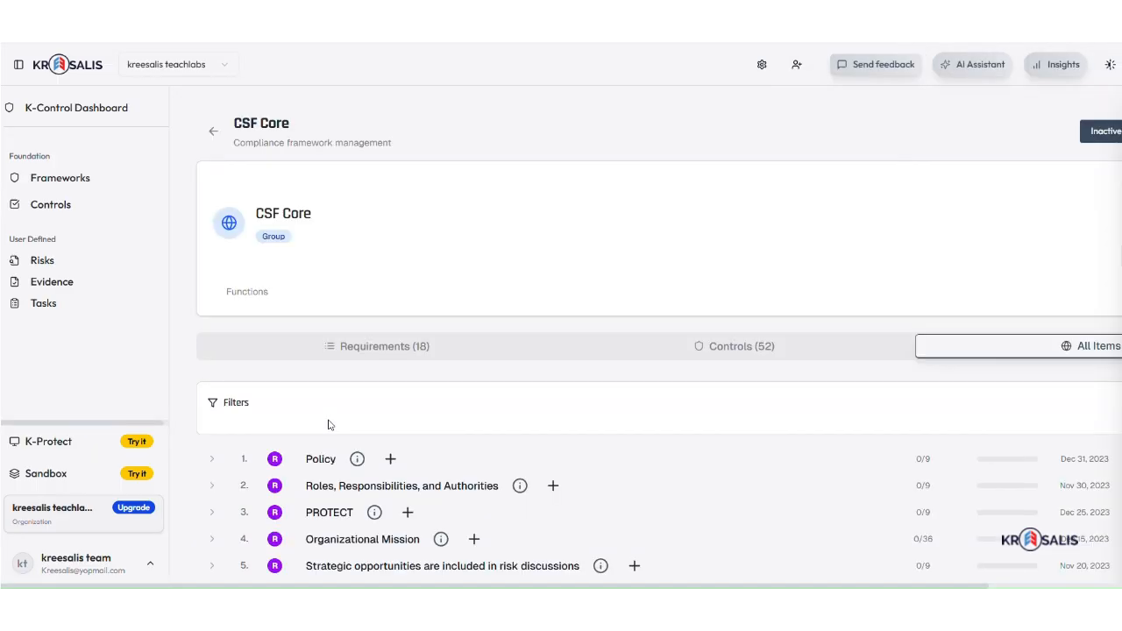
scroll(208, 306, "down", 2)
left_click(212, 298)
left_click(227, 320)
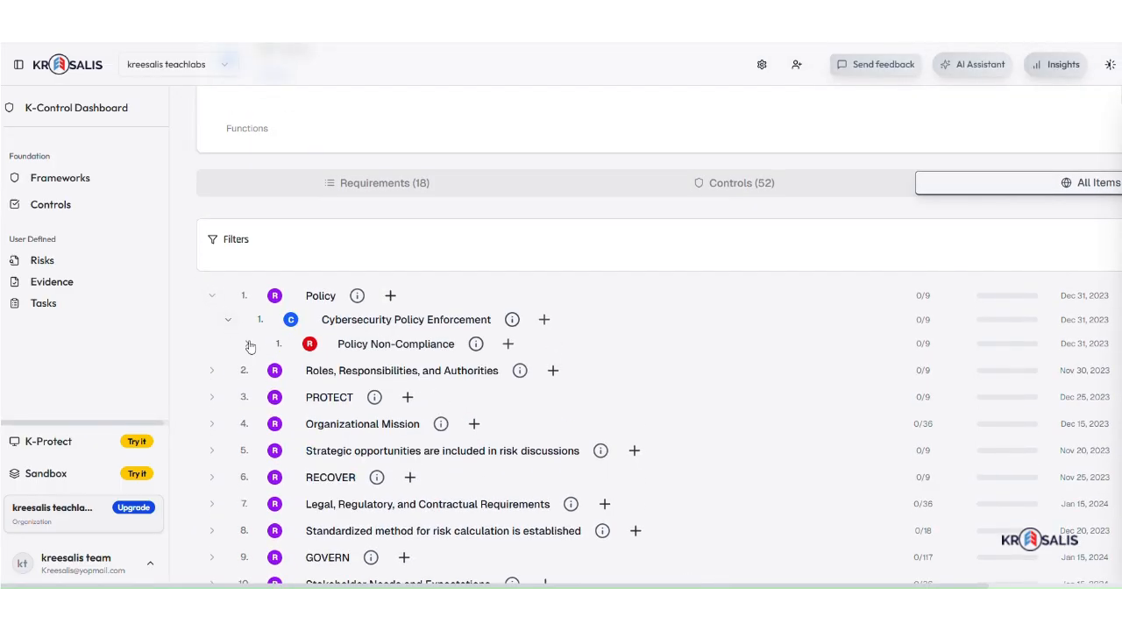
left_click(248, 344)
left_click(269, 371)
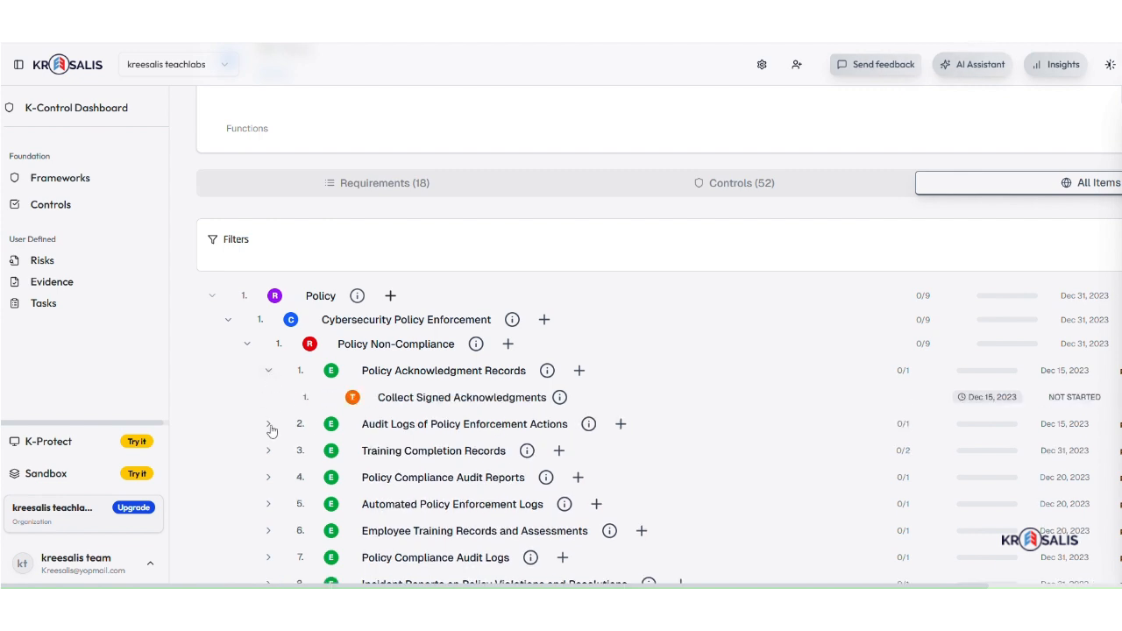
left_click(269, 424)
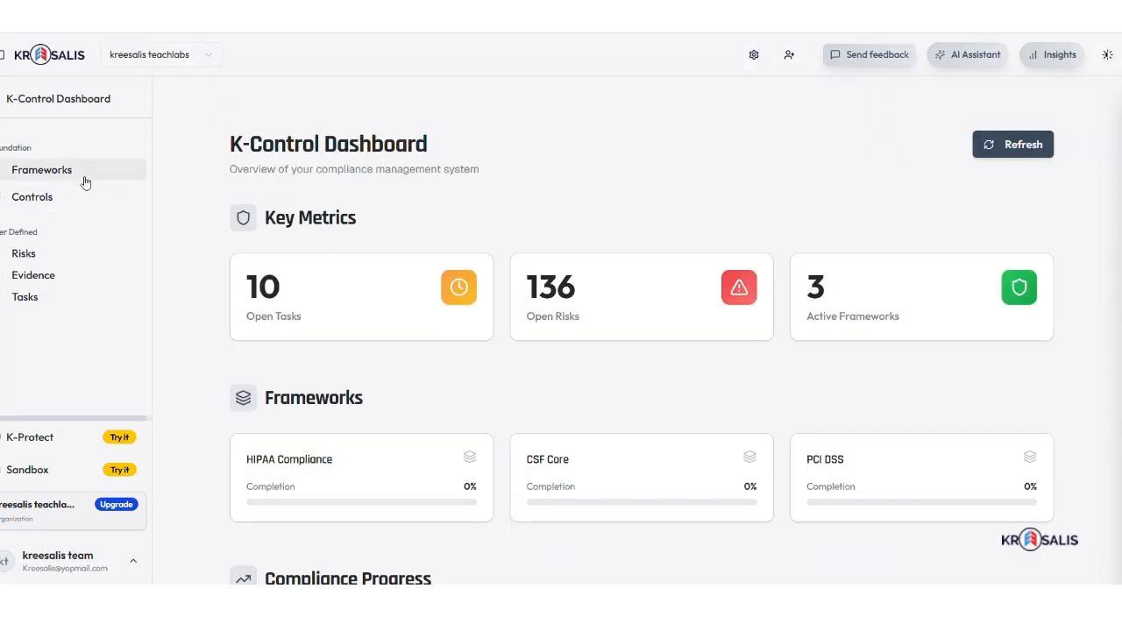
left_click(85, 180)
Generate an AI framework from the typed description 'ISO 27001', then close the generator.
left_click(1030, 207)
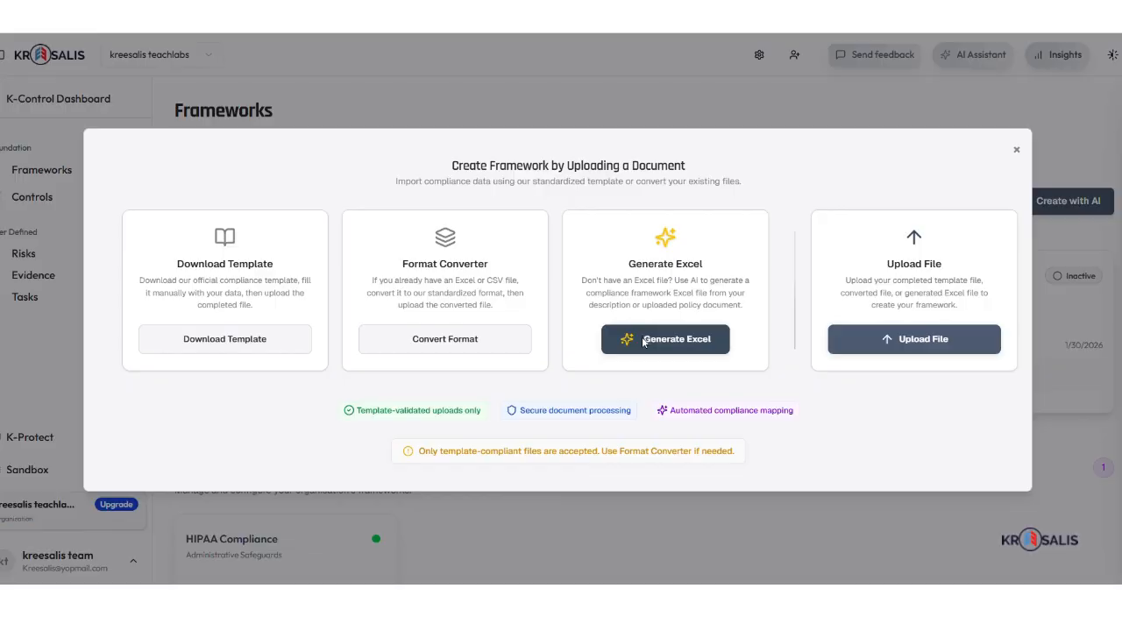
left_click(645, 340)
left_click(582, 310)
type("ISO")
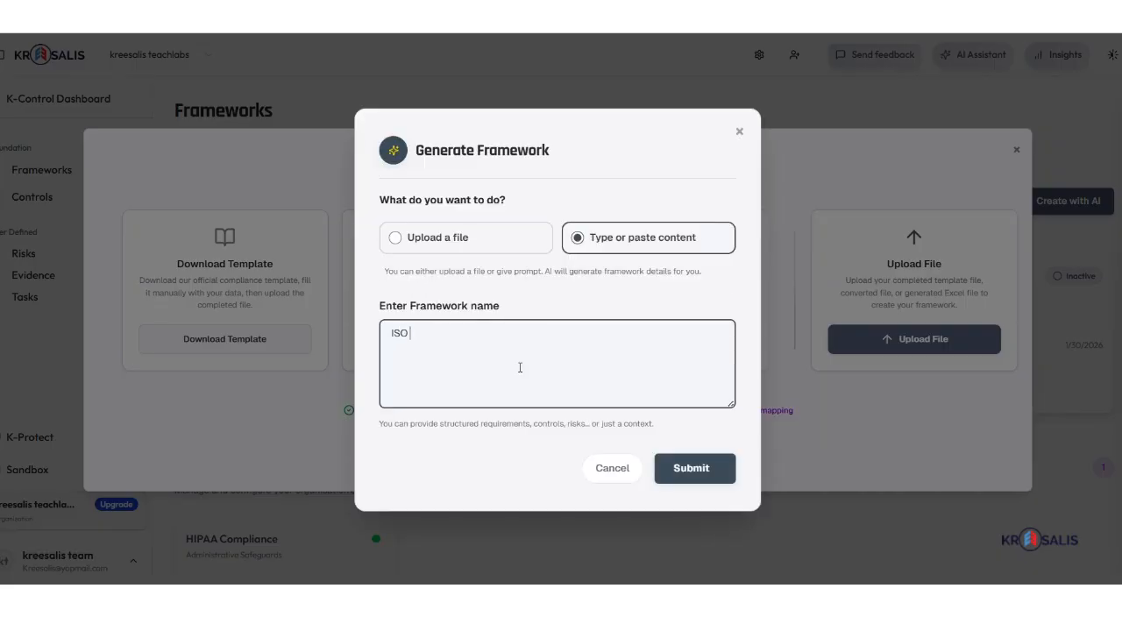
type(" 27001")
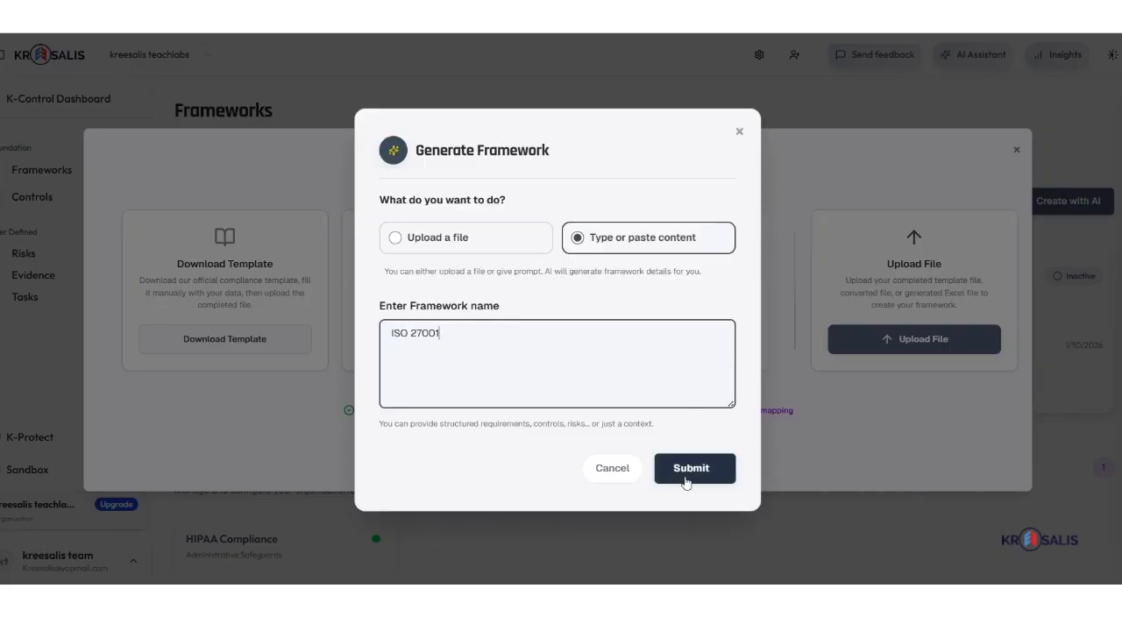
left_click(686, 479)
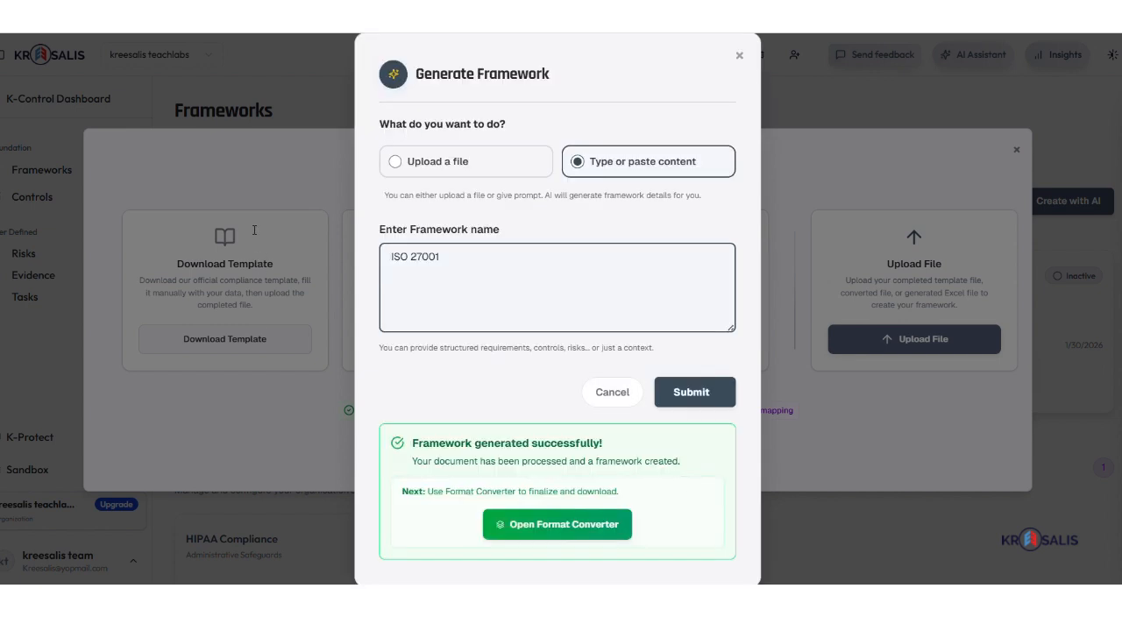
left_click(614, 398)
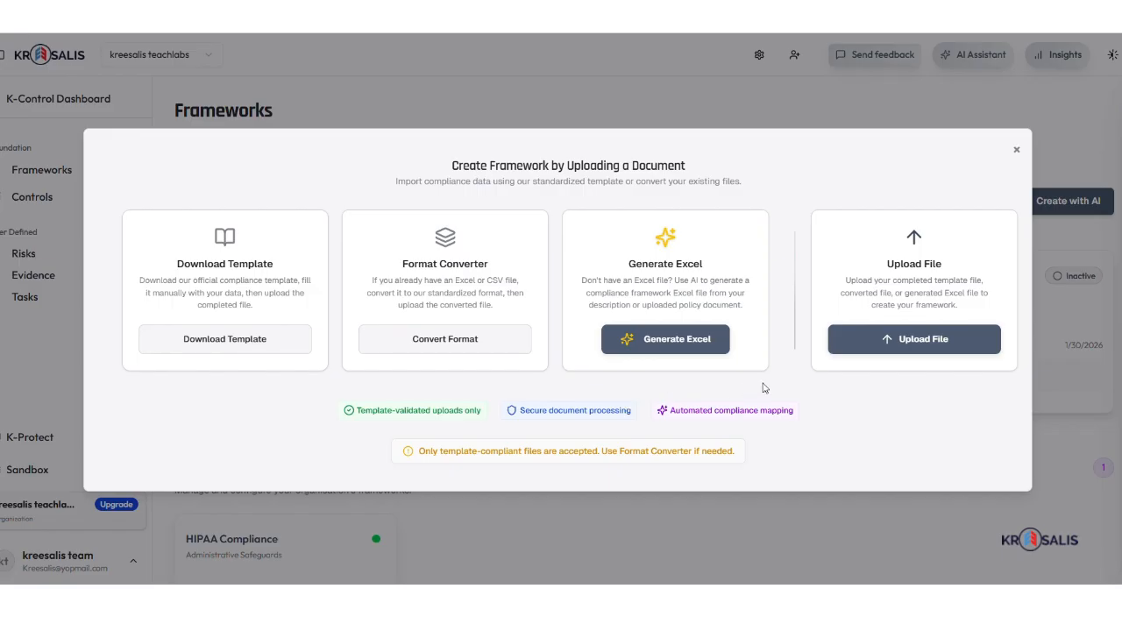
Convert ISO.csv and have AI generate its missing risk, evidence and task details.
left_click(476, 345)
left_click(132, 135)
left_click(427, 315)
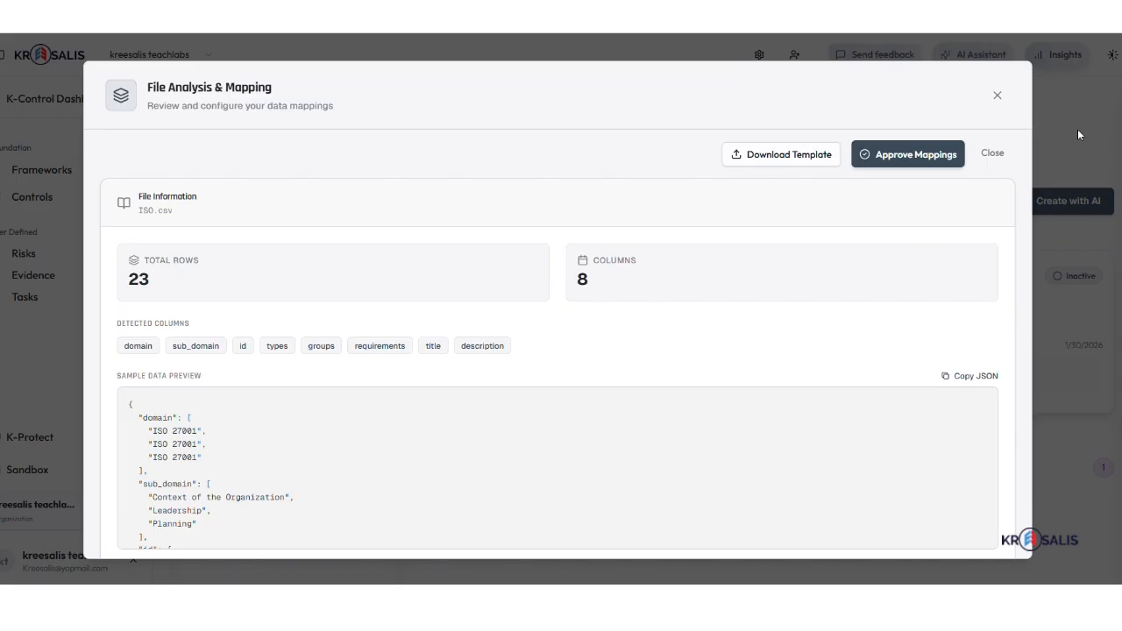
scroll(696, 371, "down", 5)
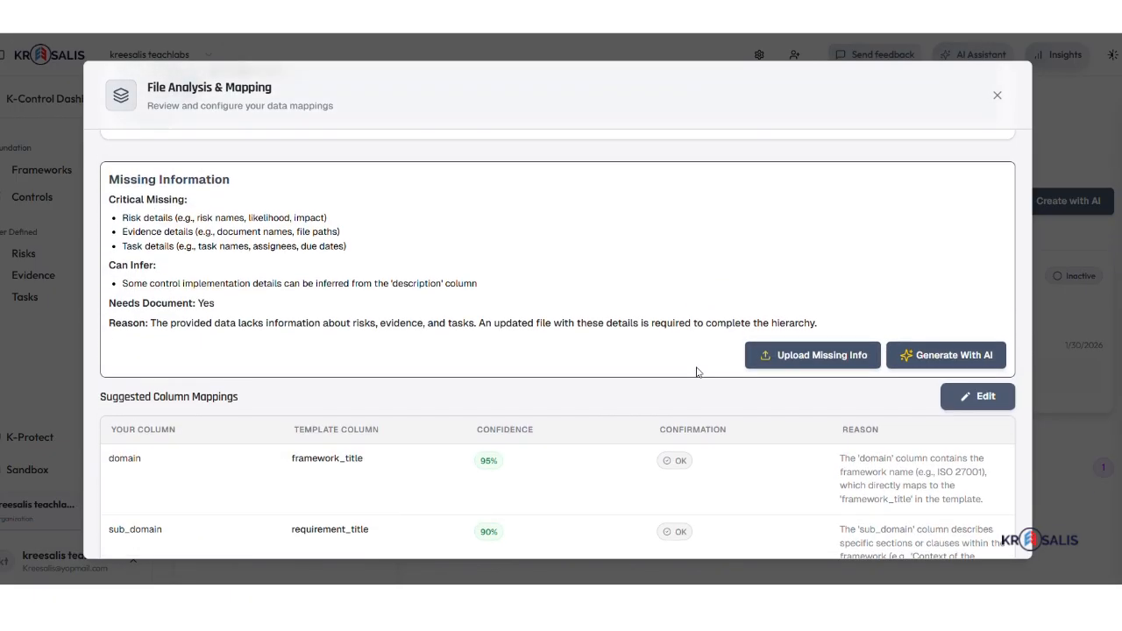
scroll(839, 438, "up", 5)
scroll(774, 334, "down", 5)
scroll(876, 324, "down", 1)
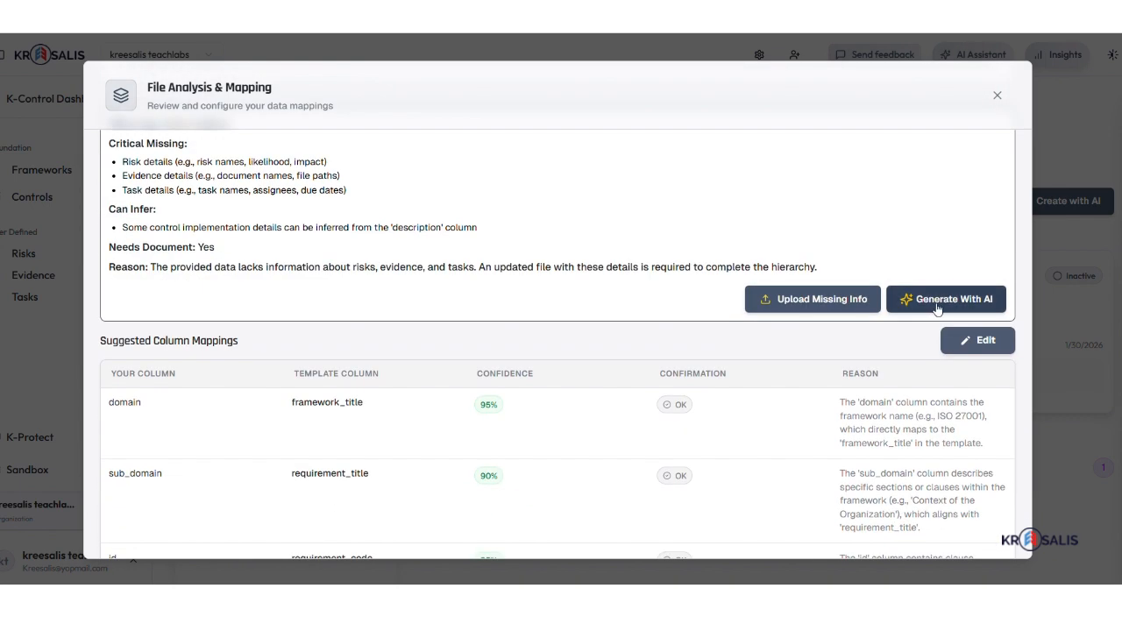
left_click(907, 299)
scroll(863, 350, "up", 1)
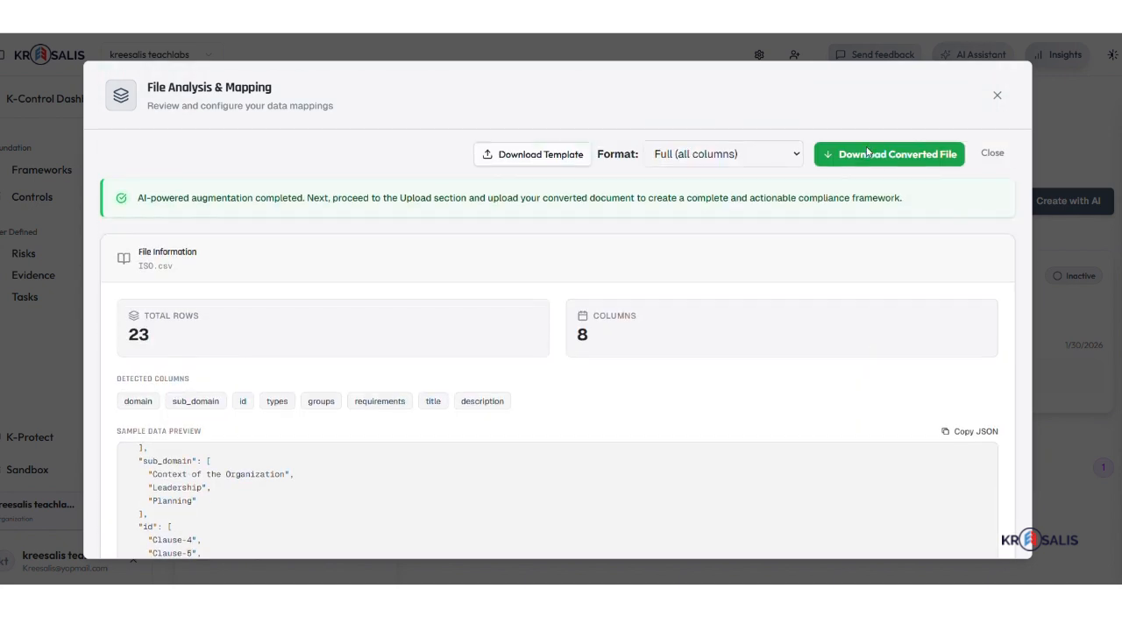
Download the converted ISO file and view the imported ISO 27001 framework.
left_click(867, 154)
left_click(997, 94)
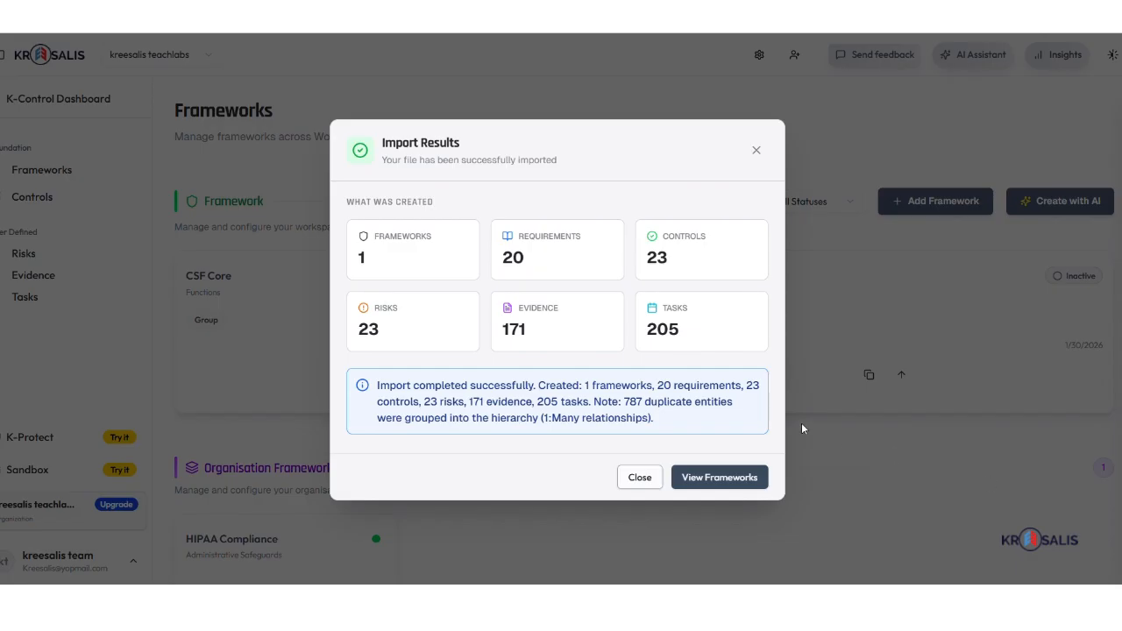
left_click(738, 475)
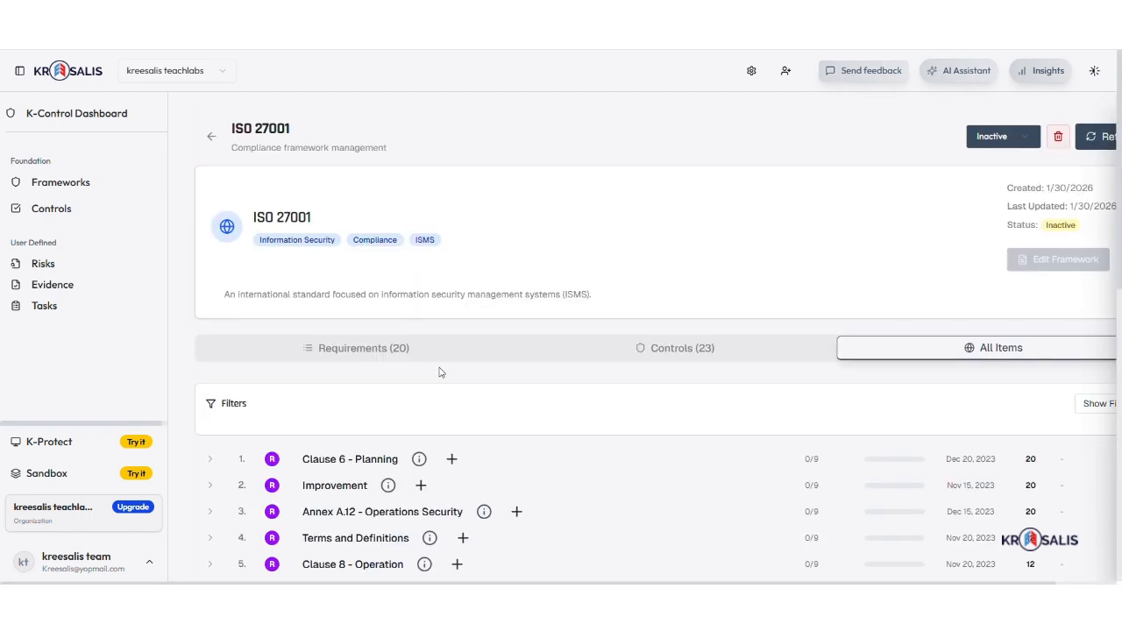
Expand Clause 6 - Planning in the Framework Hierarchy and open its details.
scroll(431, 416, "down", 1)
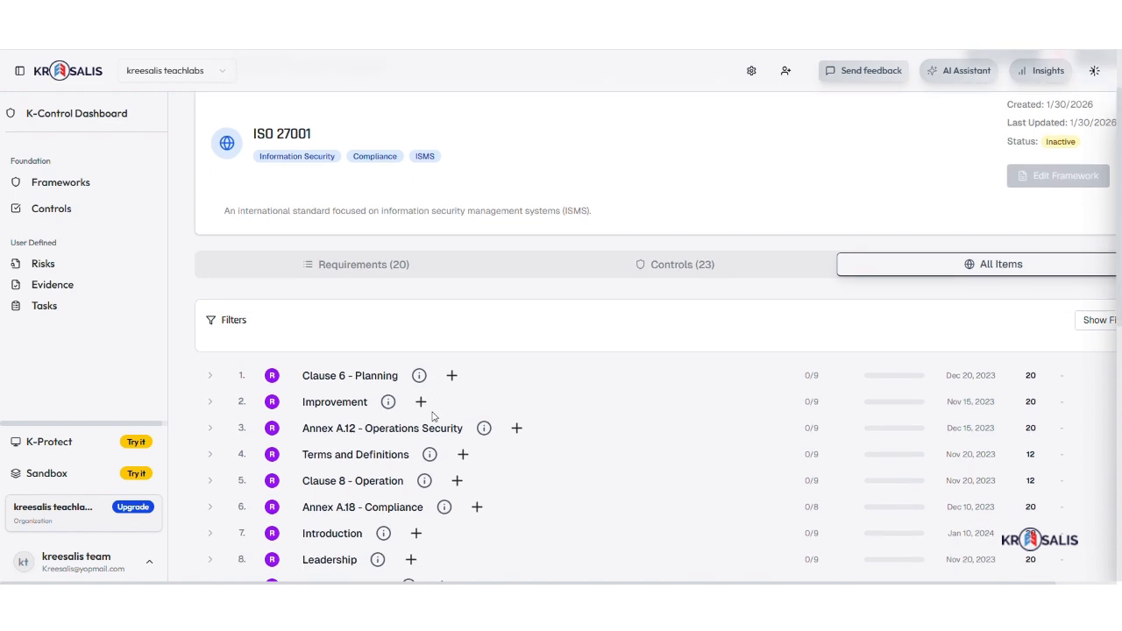
left_click(213, 380)
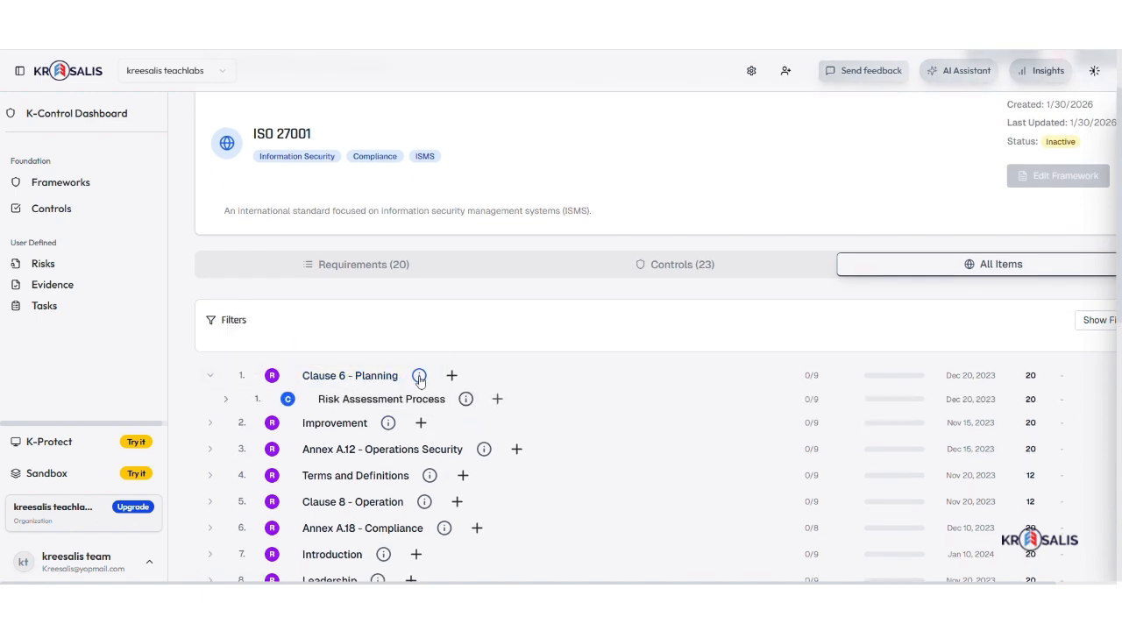
left_click(418, 377)
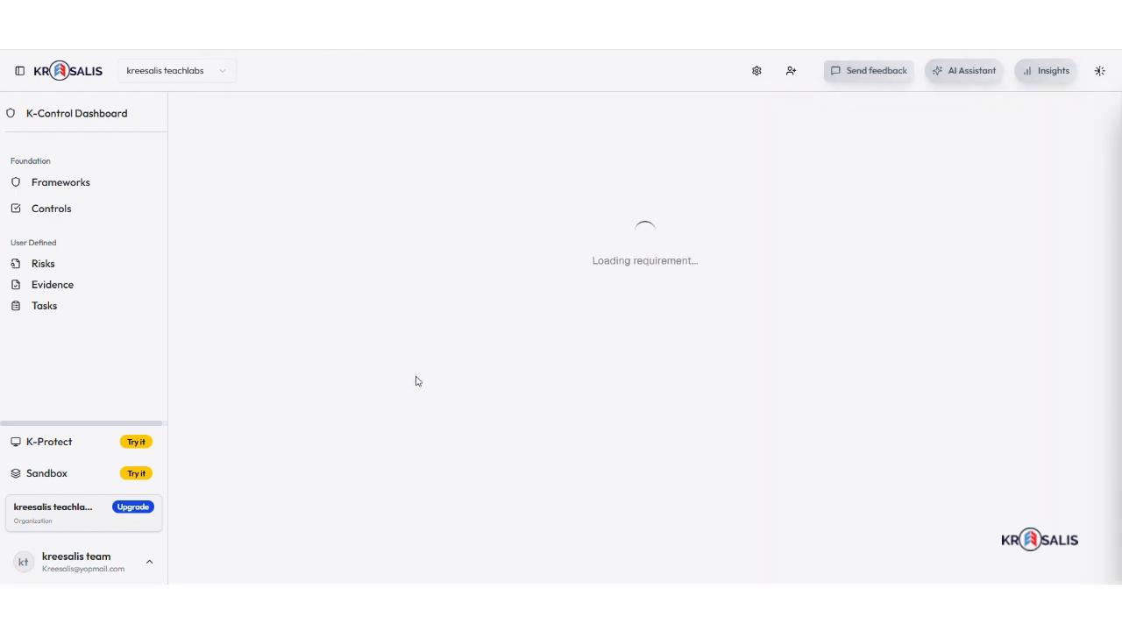
Open the Risk Assessment Process control to find its Incomplete Risk Identification risk.
scroll(587, 463, "down", 2)
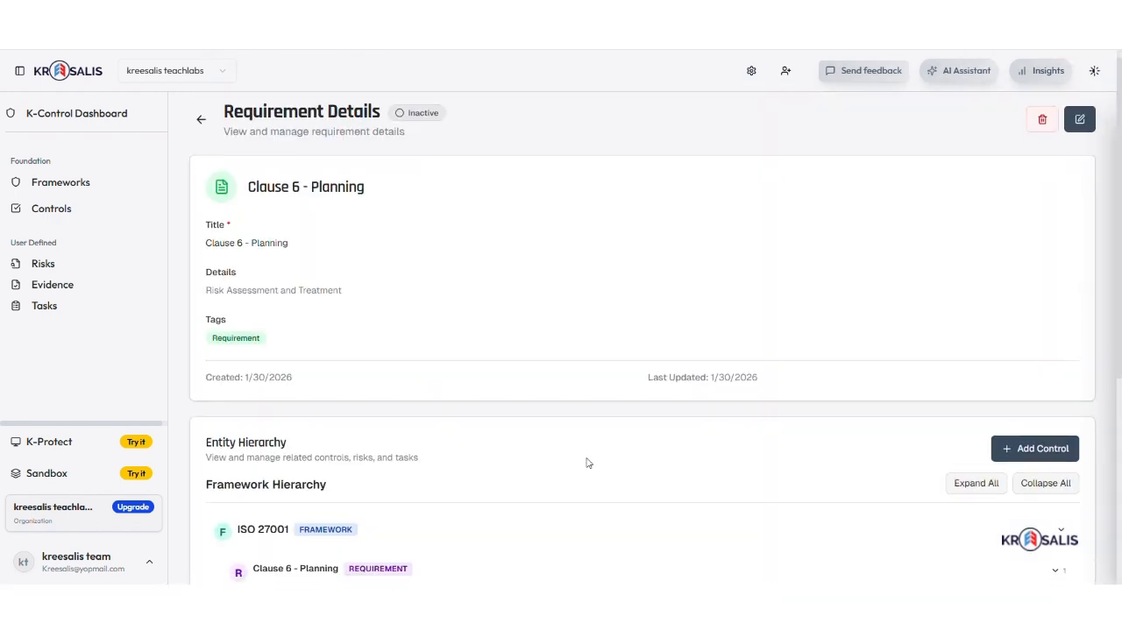
scroll(587, 463, "down", 2)
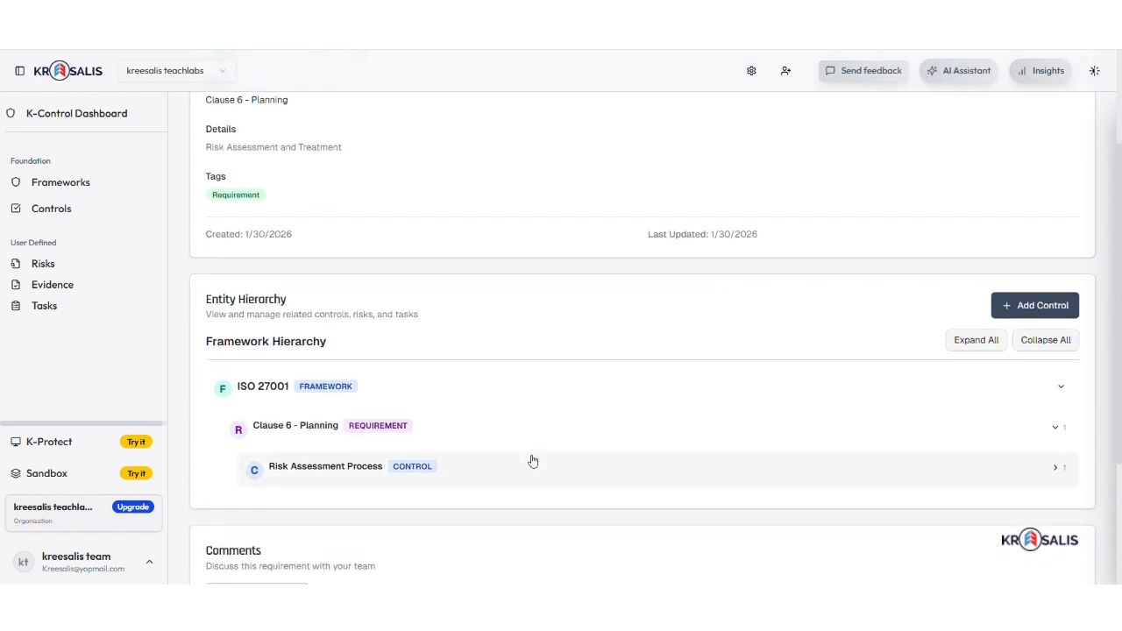
left_click(532, 460)
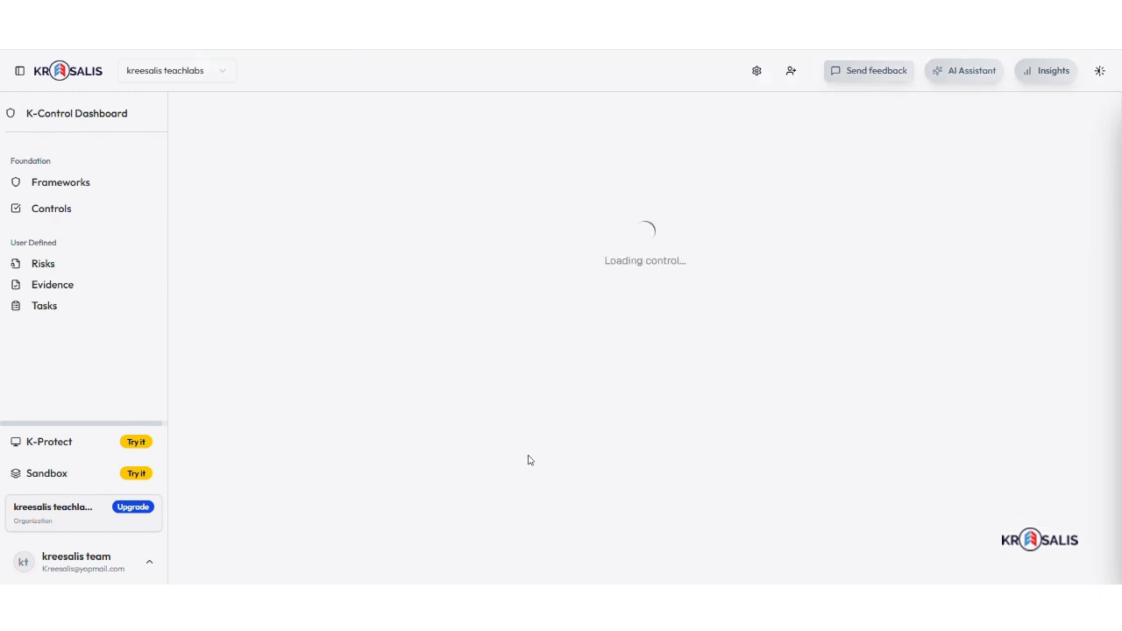
scroll(529, 460, "down", 1)
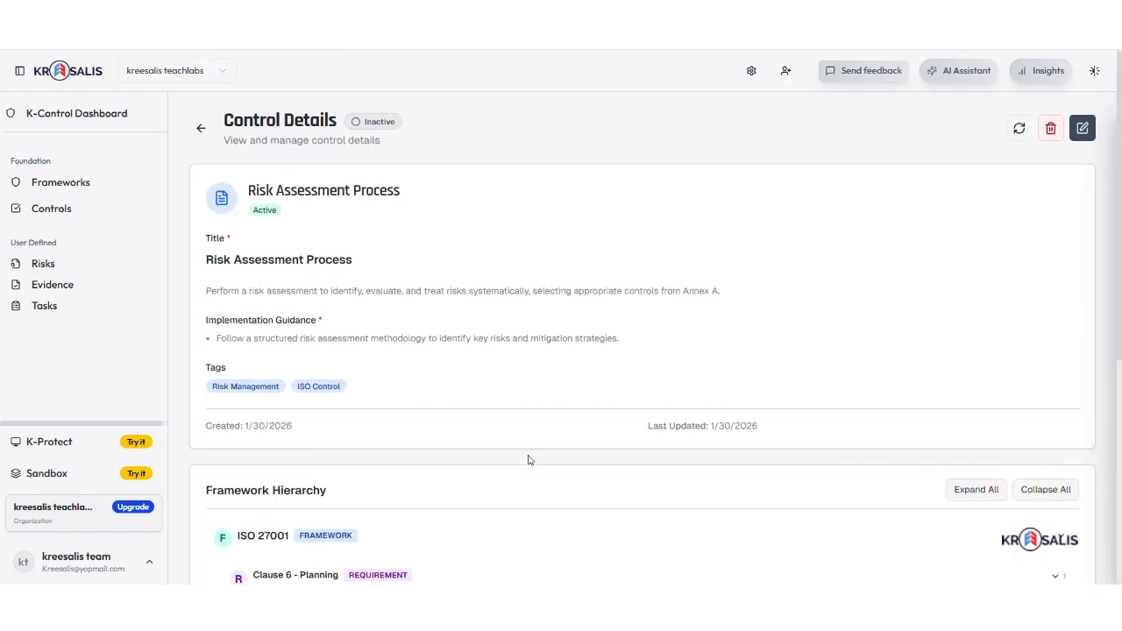
scroll(529, 459, "down", 3)
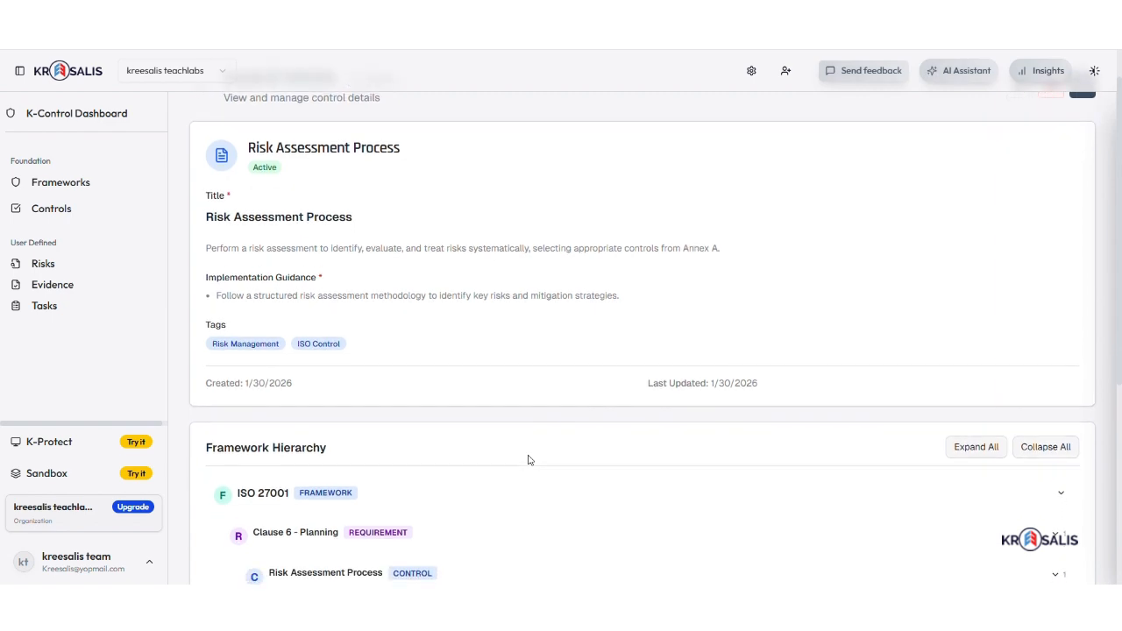
scroll(532, 460, "down", 2)
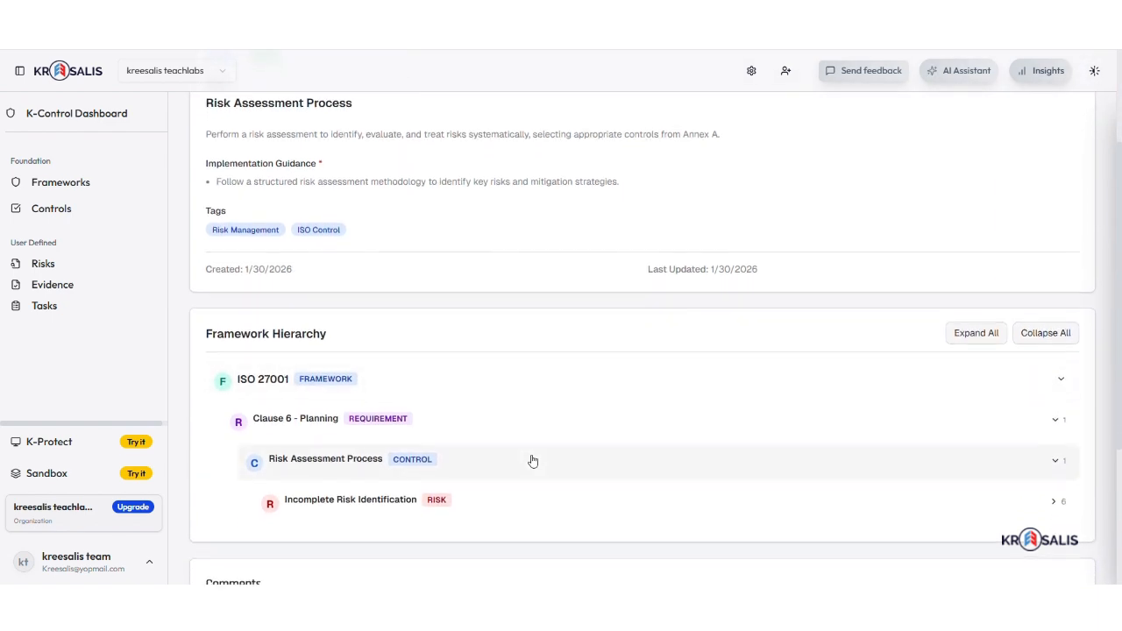
scroll(532, 460, "down", 1)
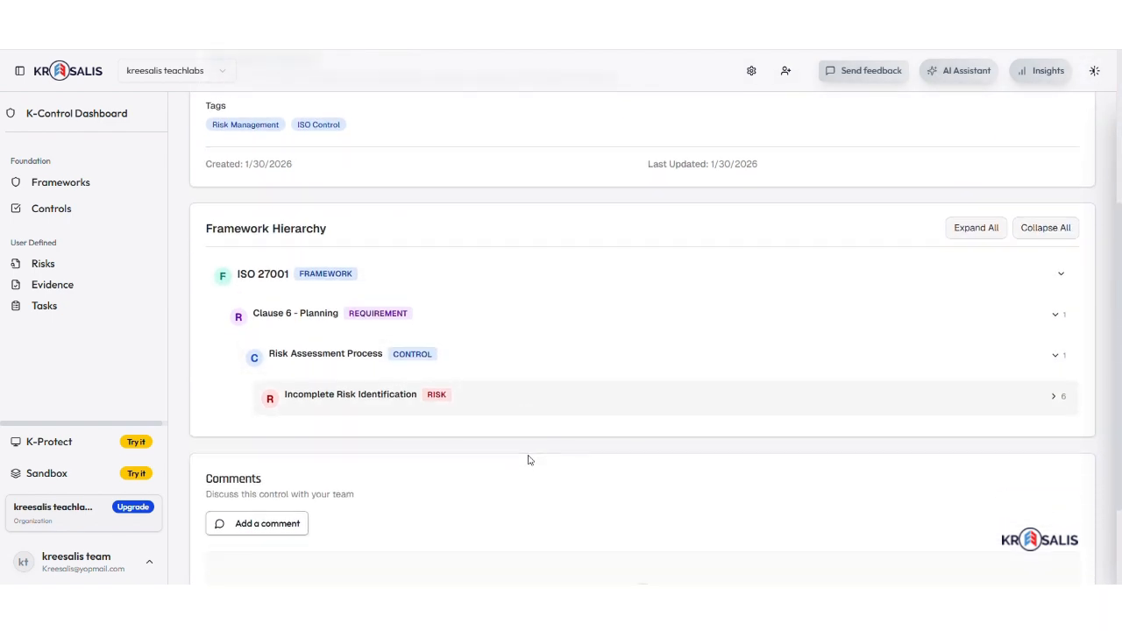
Review the Incomplete Risk Identification risk: critical pre-control score 20 and six linked evidence items.
left_click(520, 409)
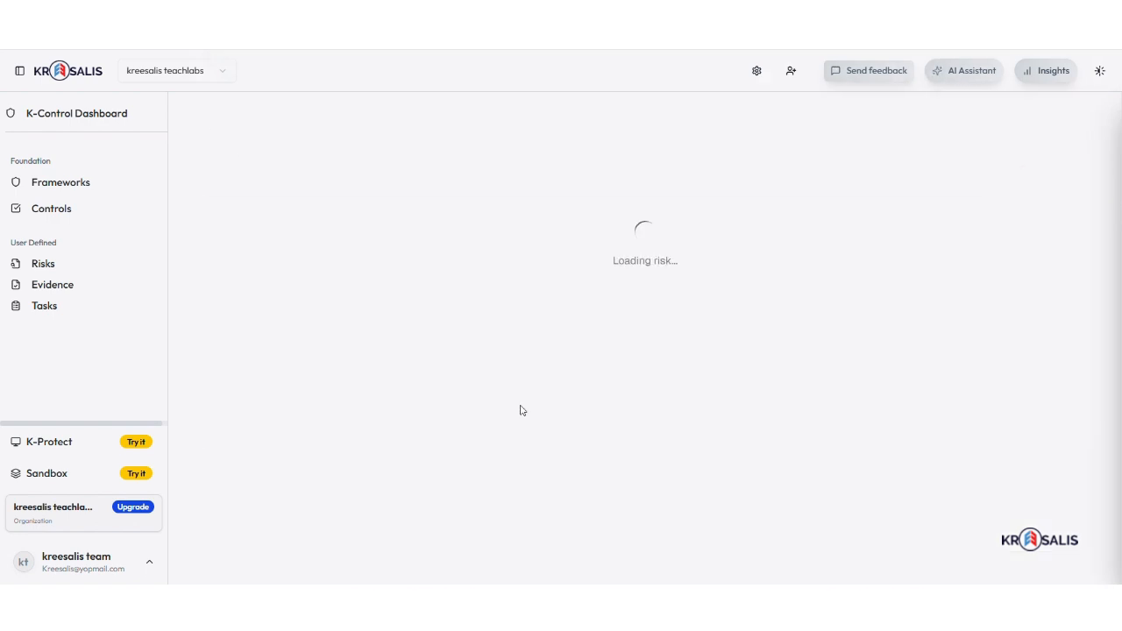
scroll(509, 447, "down", 1)
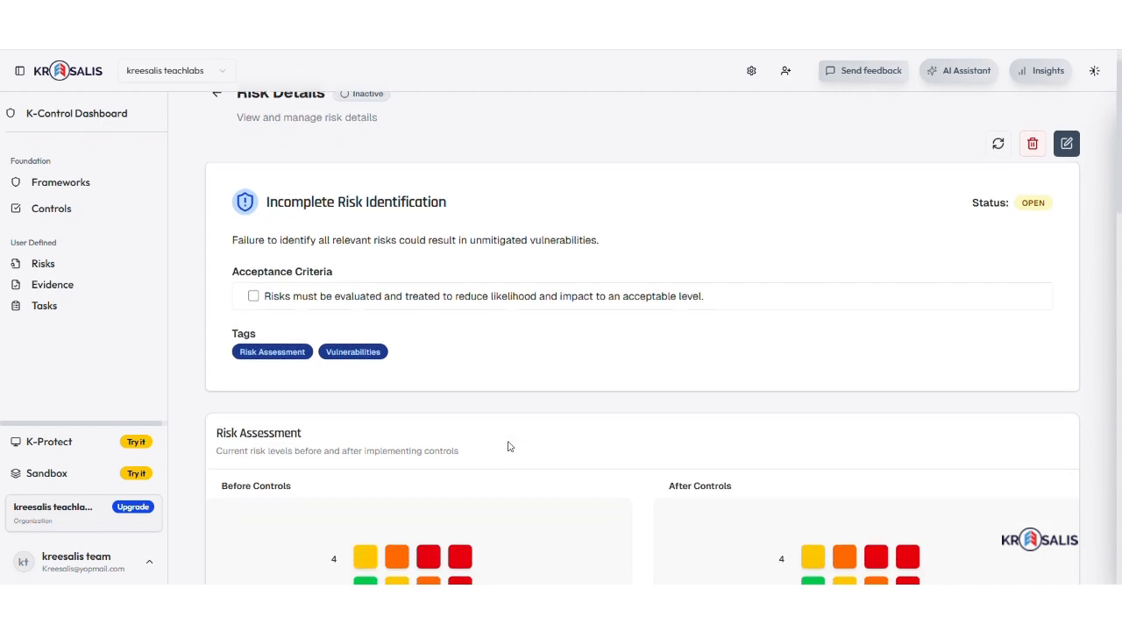
scroll(509, 447, "down", 2)
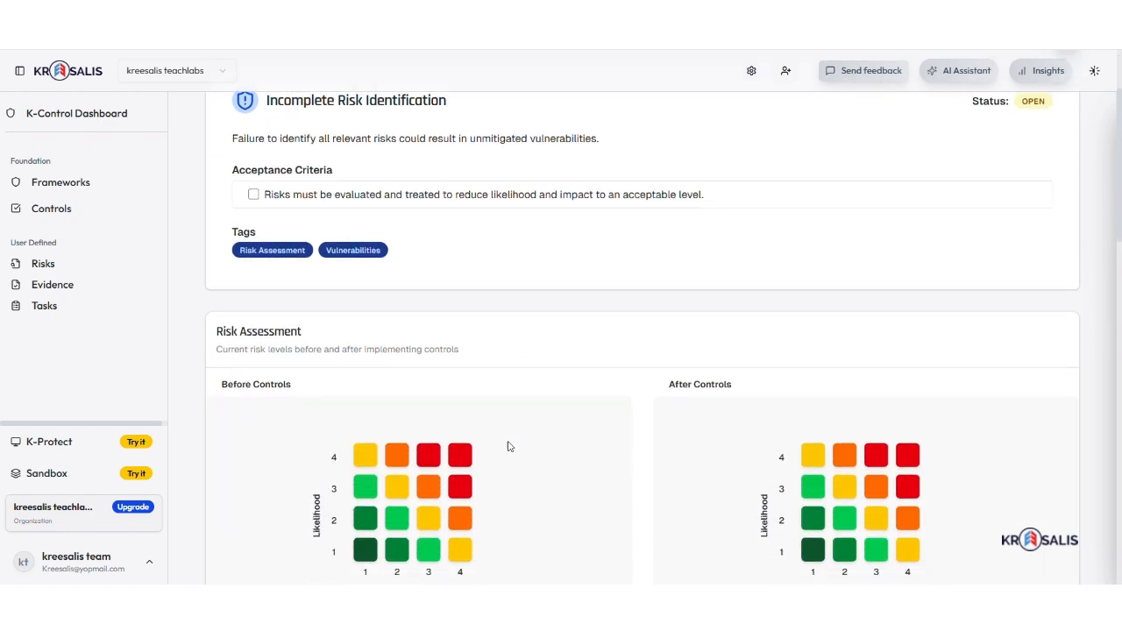
scroll(508, 447, "down", 4)
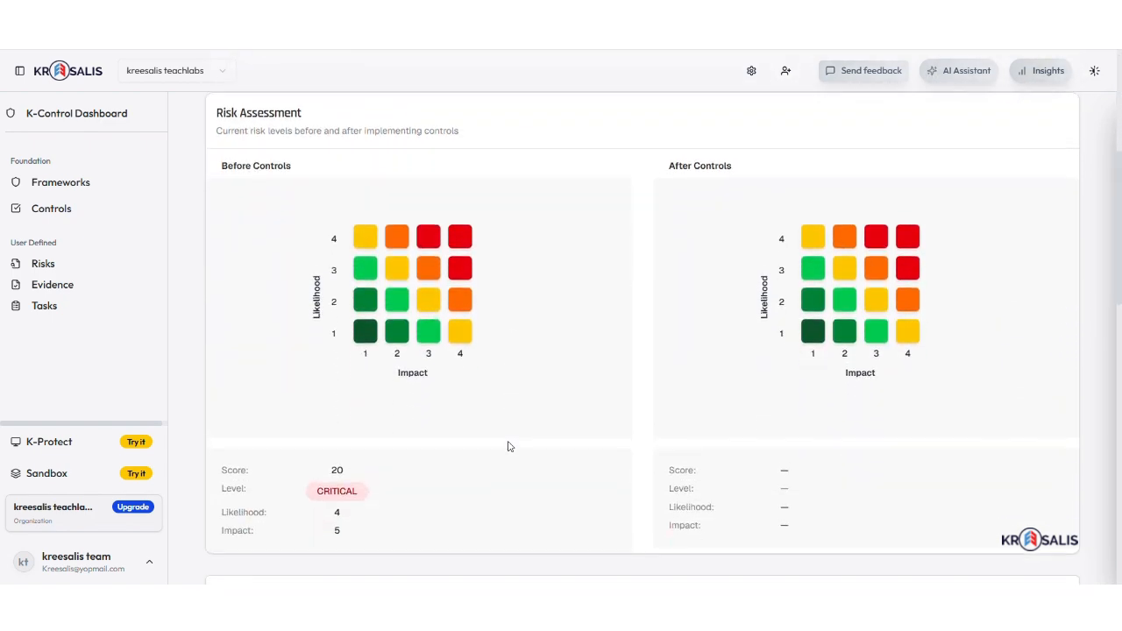
scroll(508, 447, "down", 3)
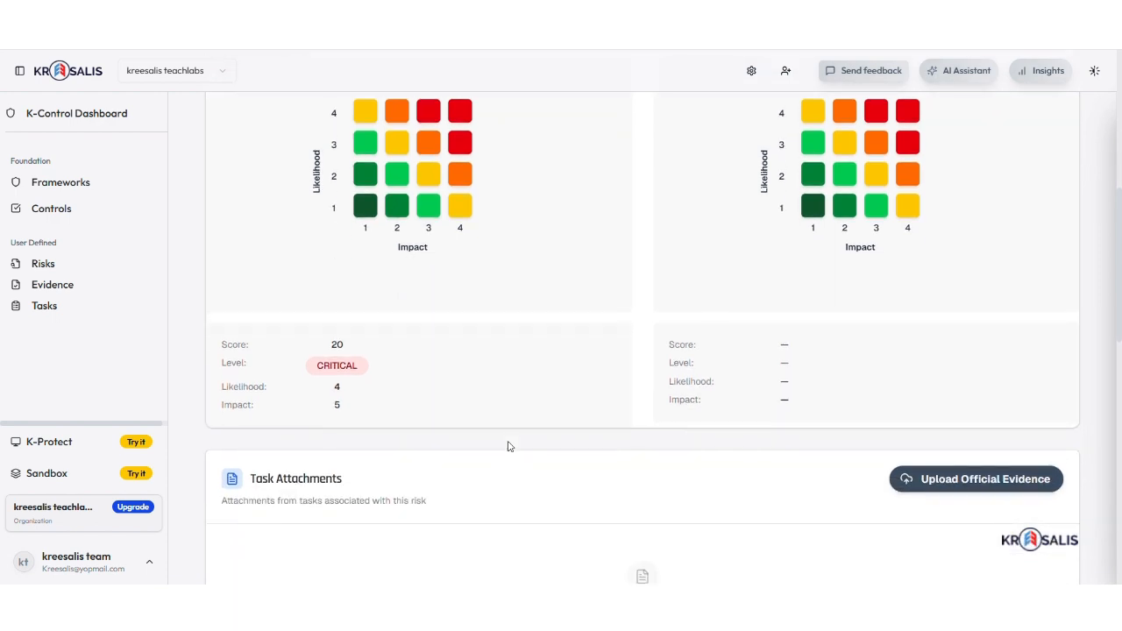
scroll(509, 447, "down", 5)
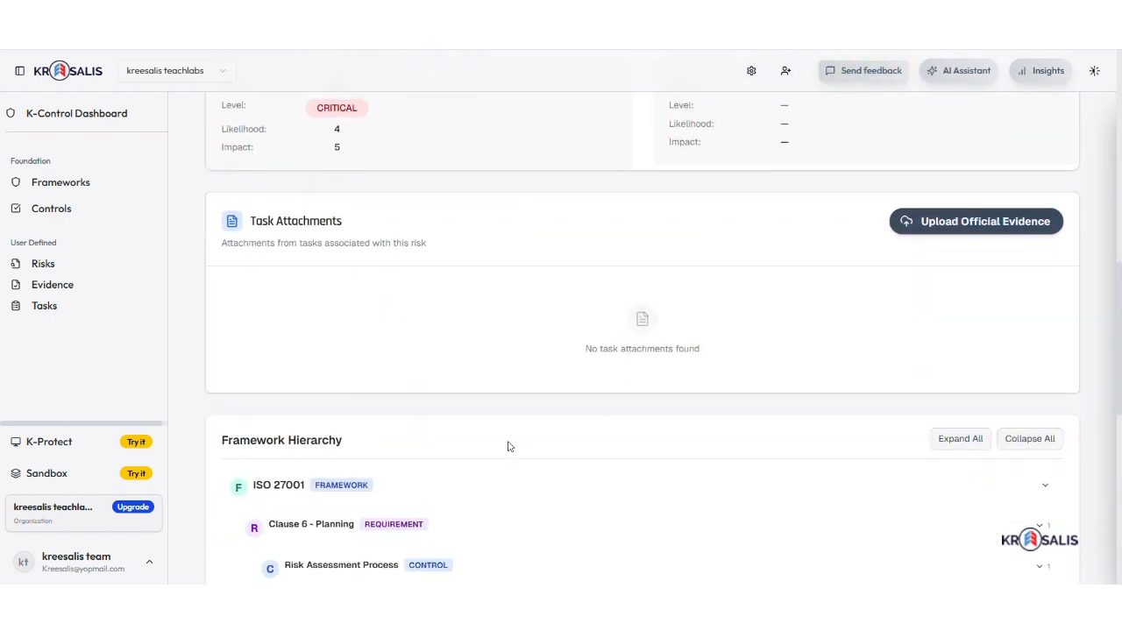
scroll(508, 447, "down", 3)
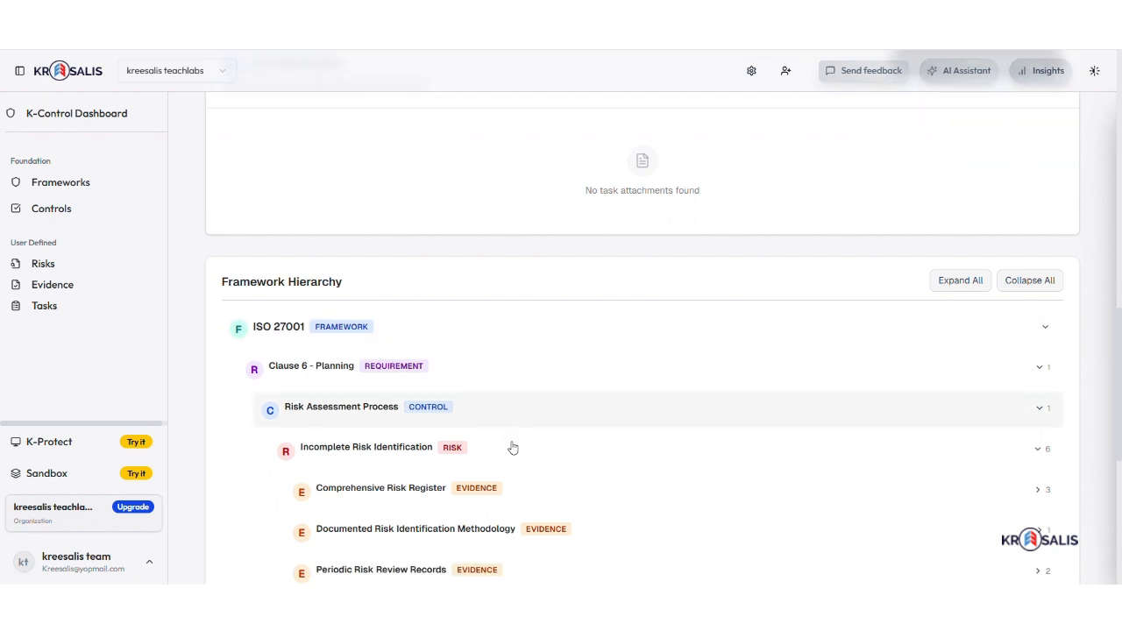
scroll(513, 448, "down", 3)
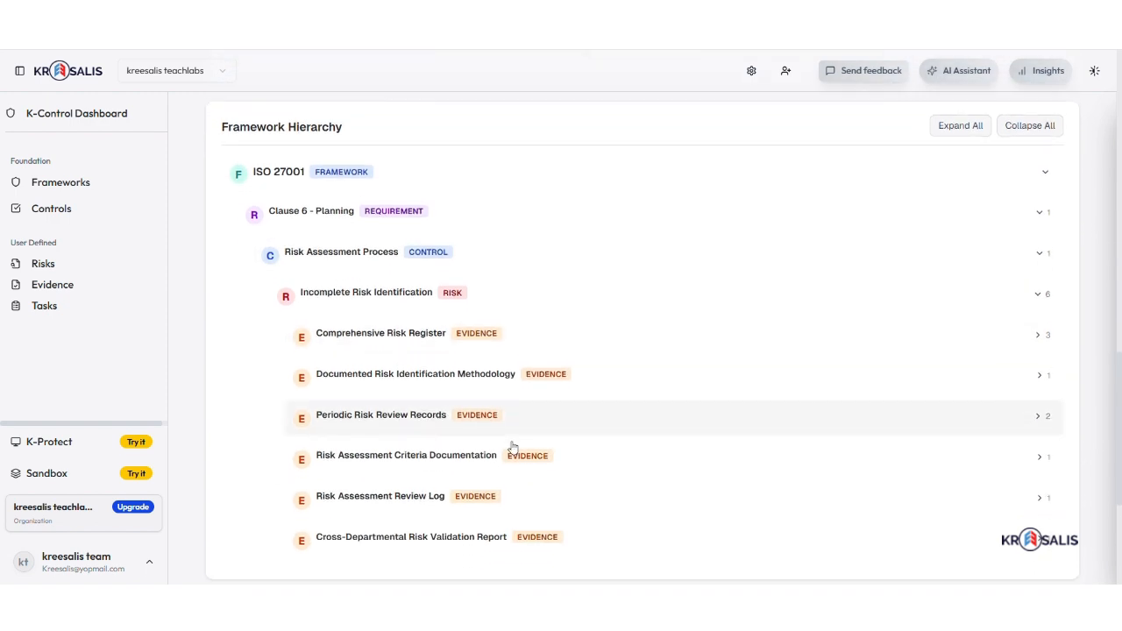
scroll(512, 448, "down", 1)
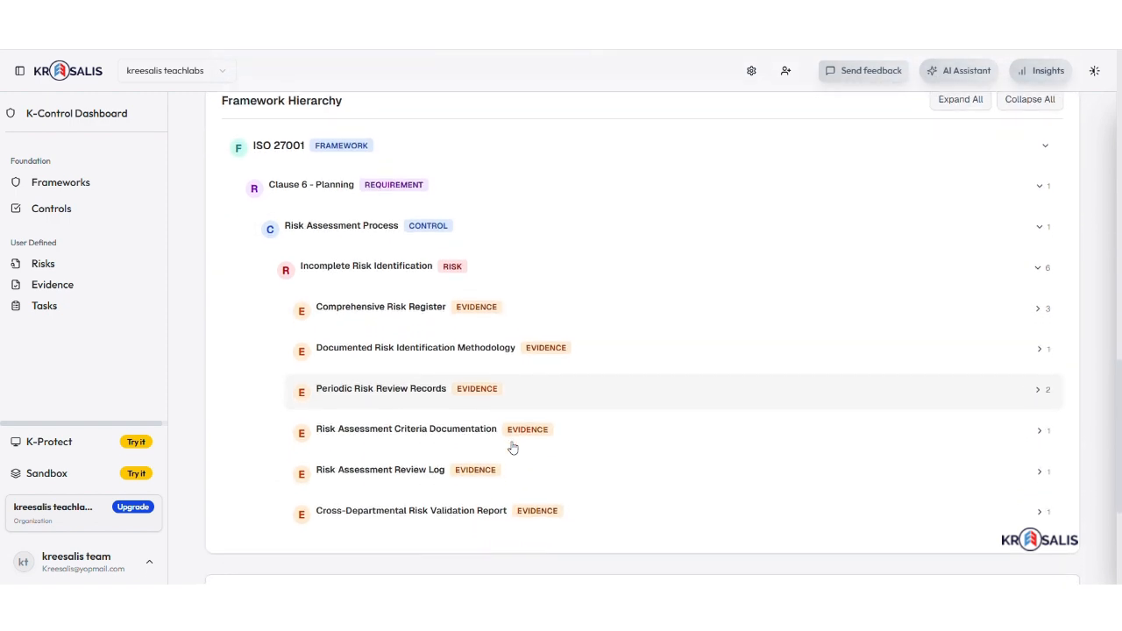
Open the Comprehensive Risk Register evidence and scroll to its linked tasks.
left_click(426, 313)
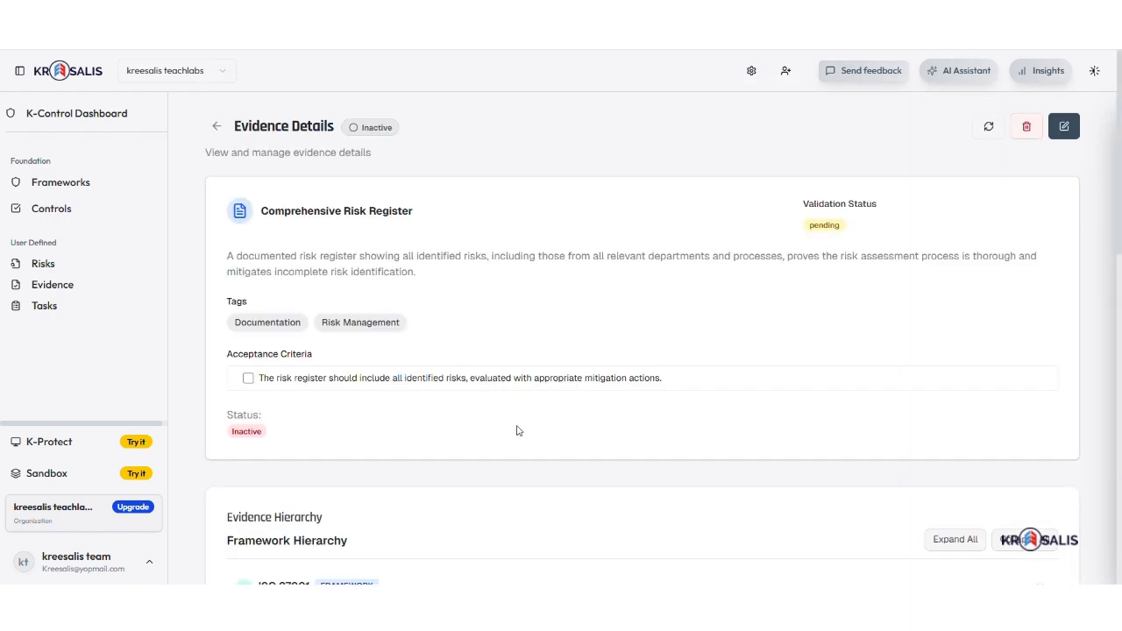
scroll(517, 431, "down", 3)
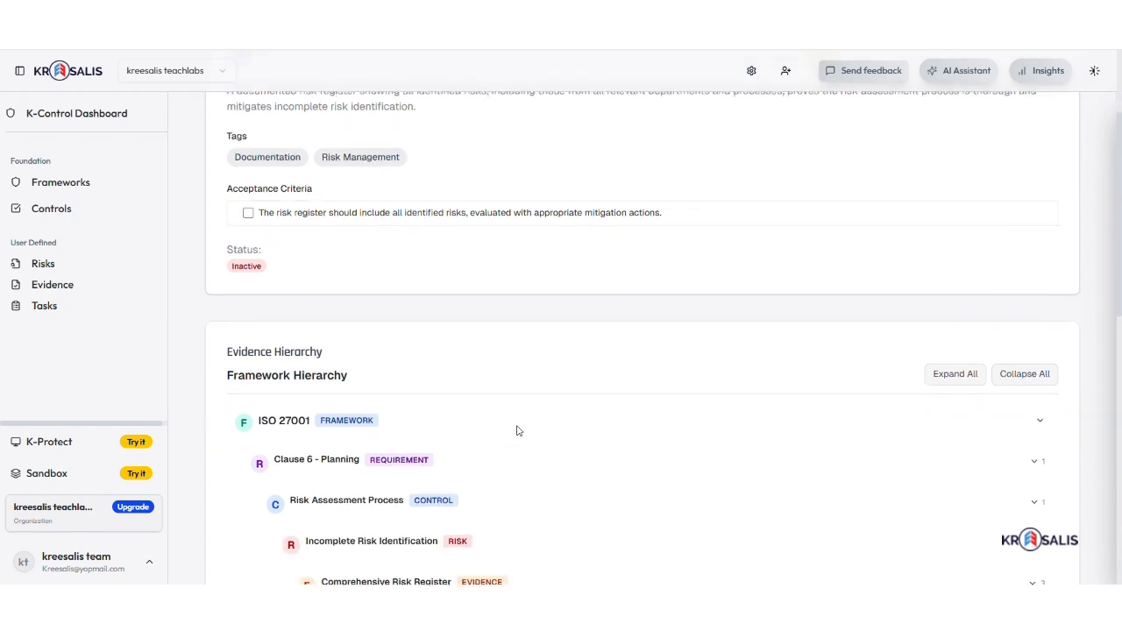
scroll(517, 431, "down", 2)
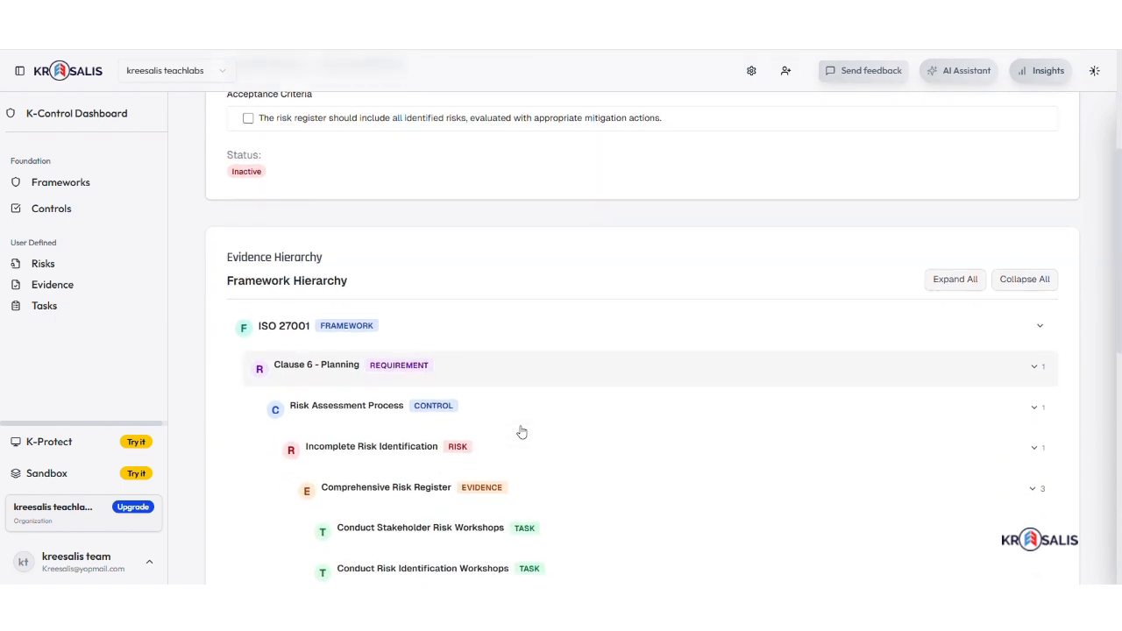
scroll(521, 432, "down", 3)
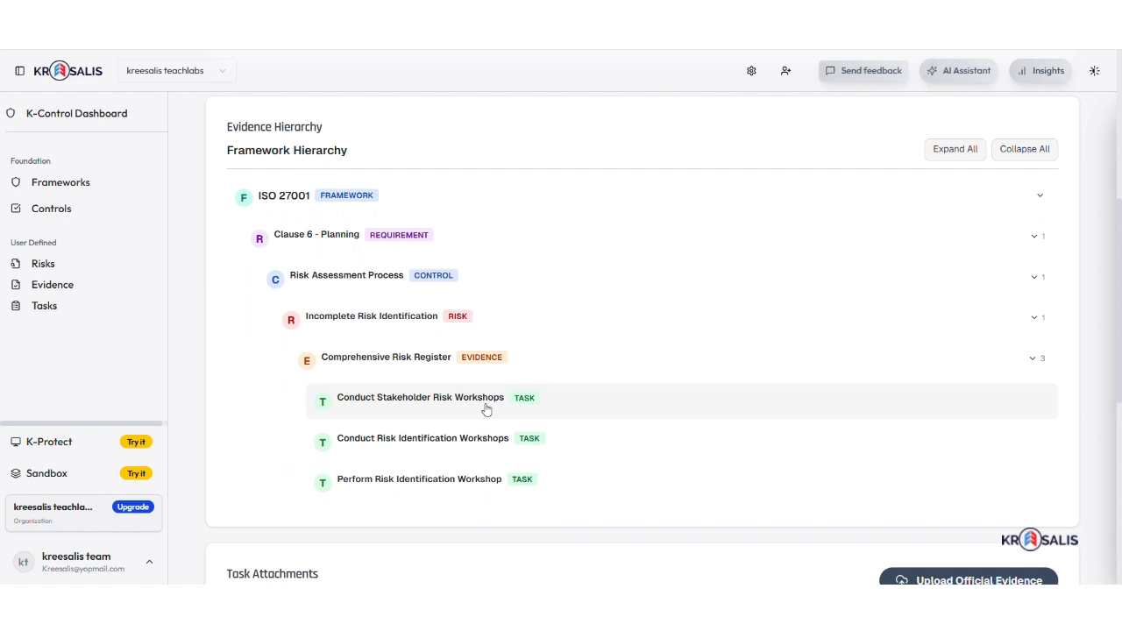
Open the Conduct Stakeholder Risk Workshops task (deadline 15-12-2023) and switch it to edit mode.
left_click(486, 409)
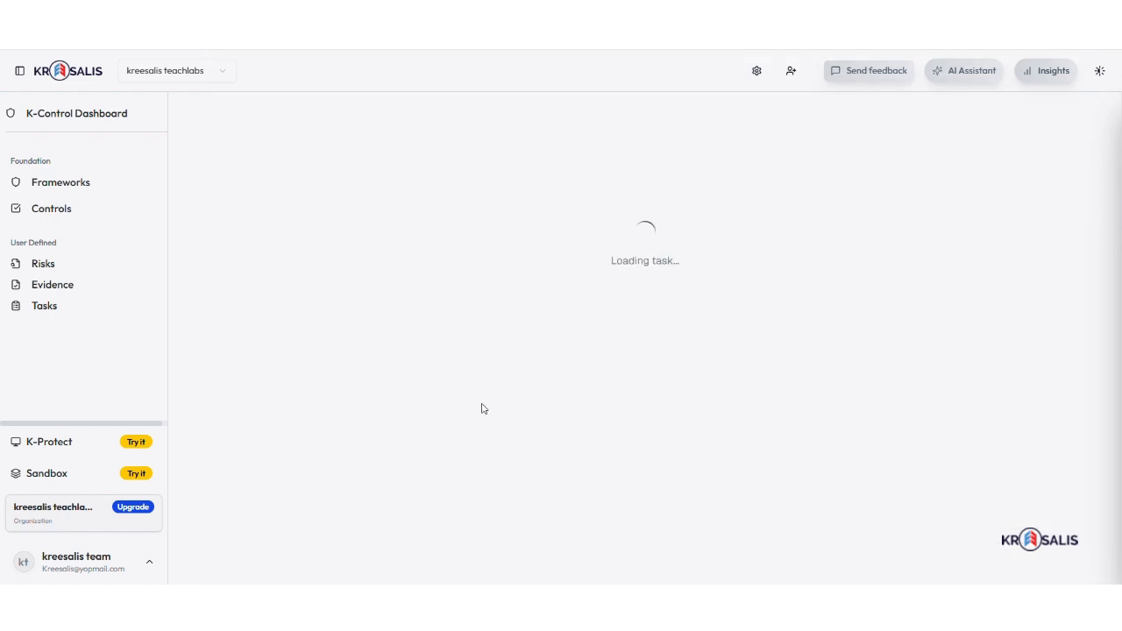
scroll(578, 527, "down", 3)
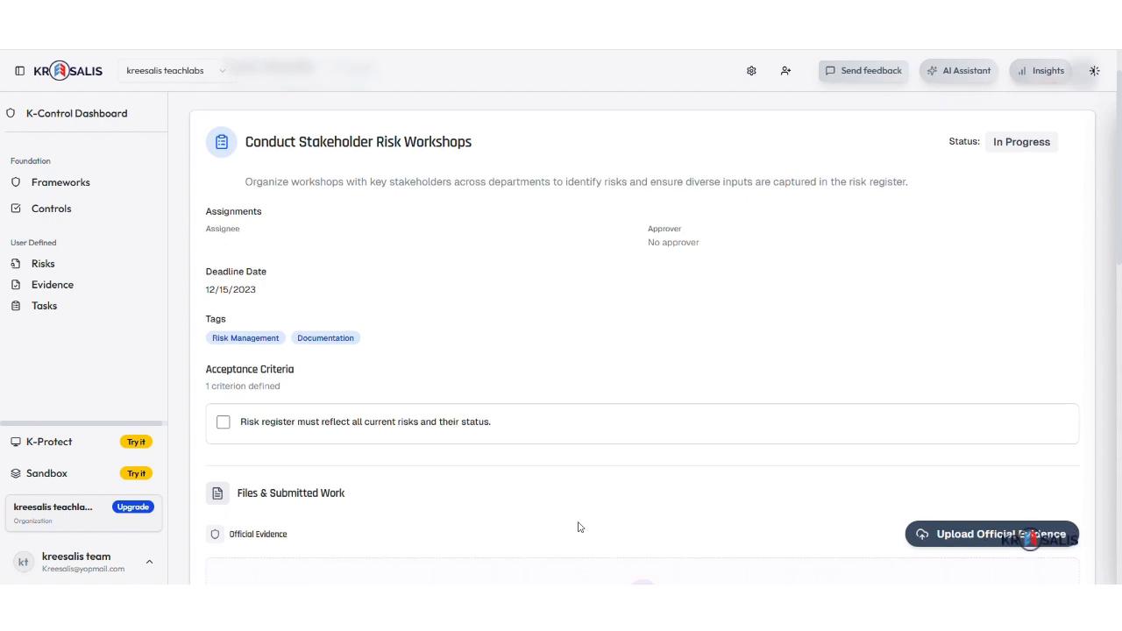
scroll(577, 527, "down", 5)
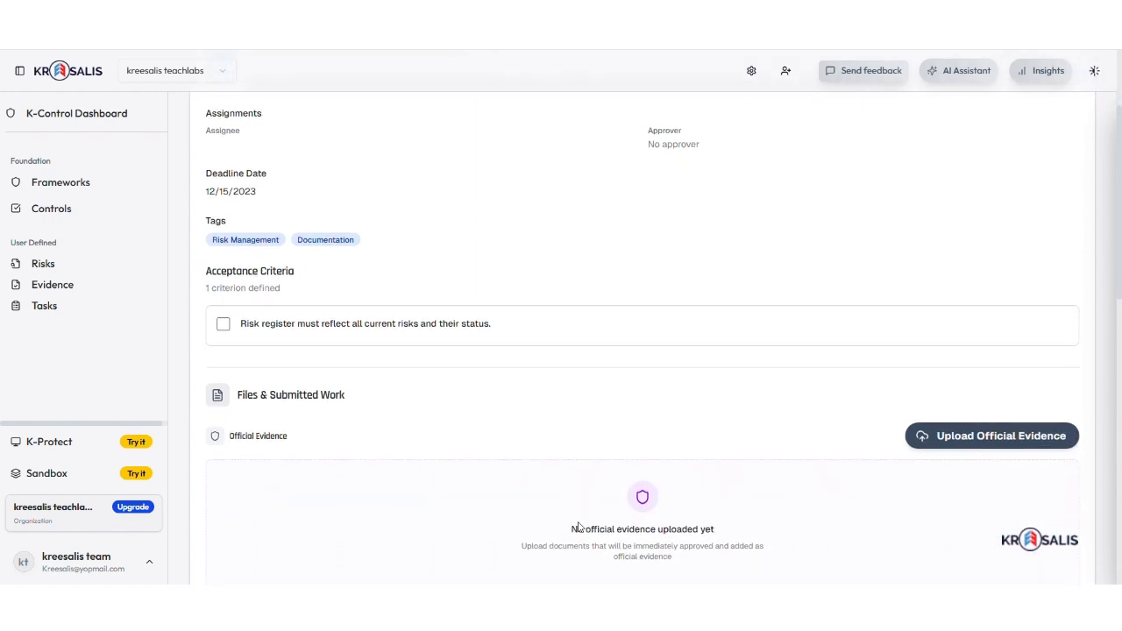
scroll(578, 527, "down", 6)
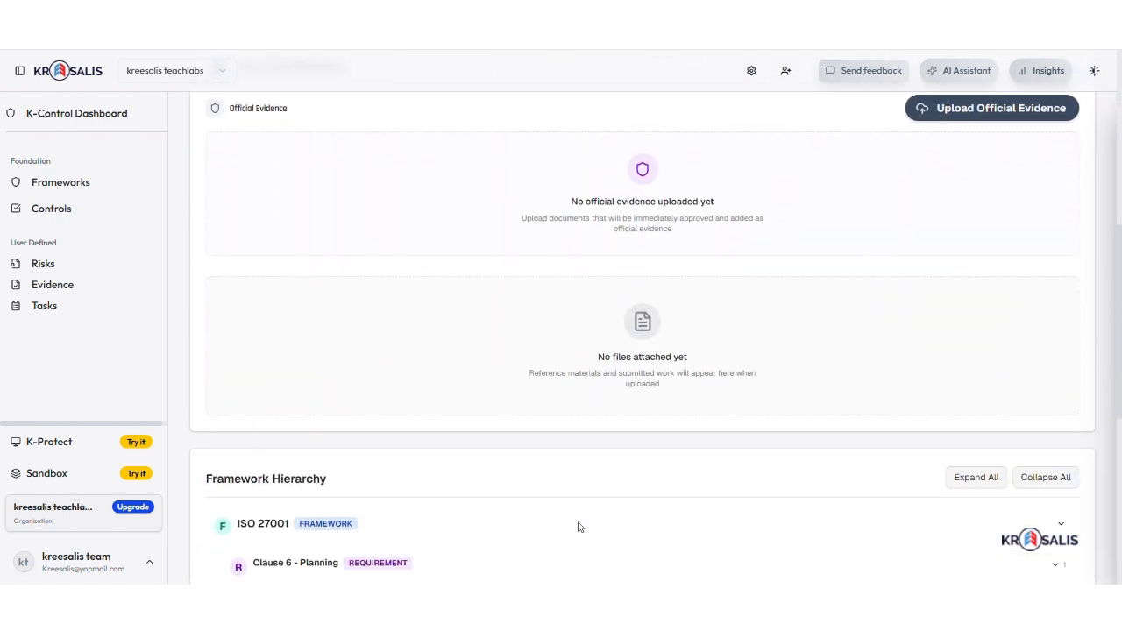
scroll(583, 528, "down", 3)
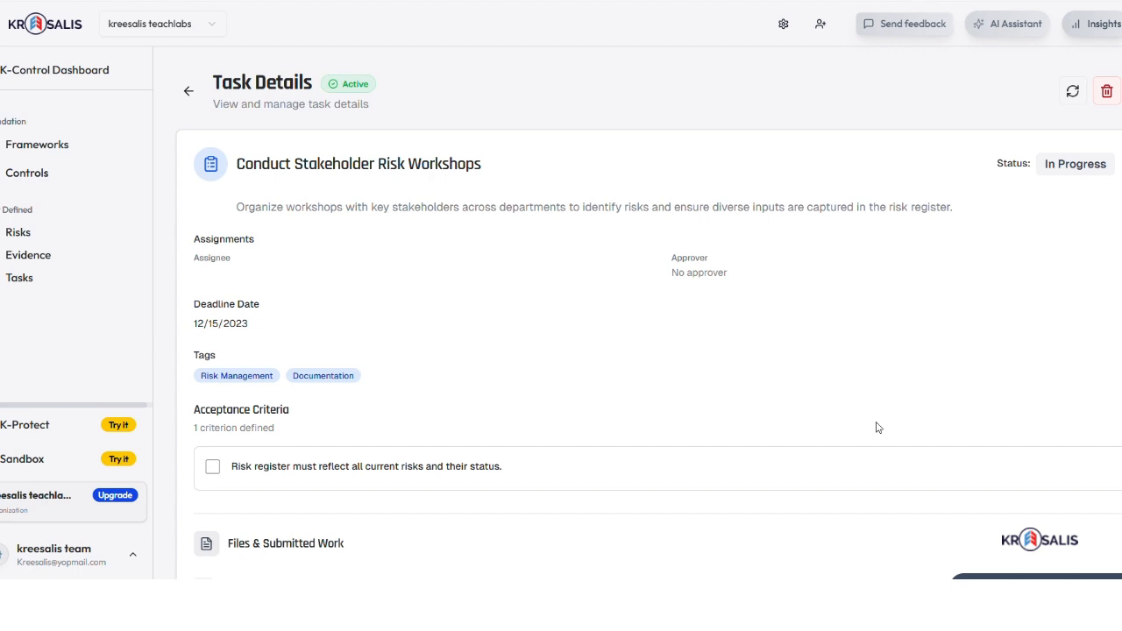
scroll(809, 421, "down", 1)
left_click_drag(947, 331, 1058, 217)
left_click(1059, 218)
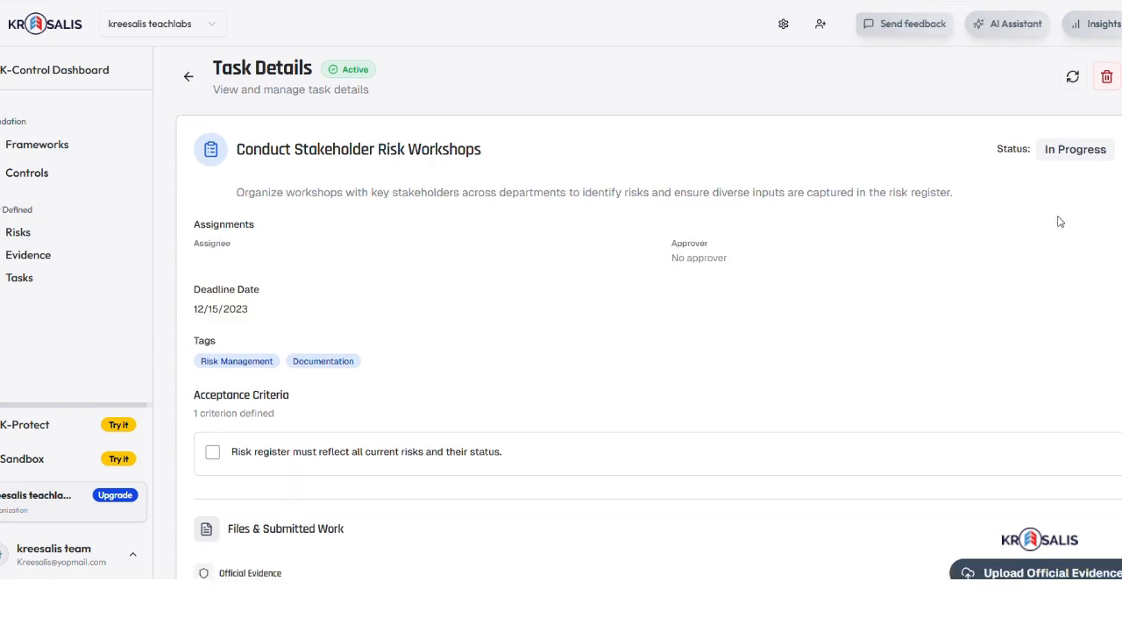
left_click(1121, 76)
scroll(628, 353, "down", 1)
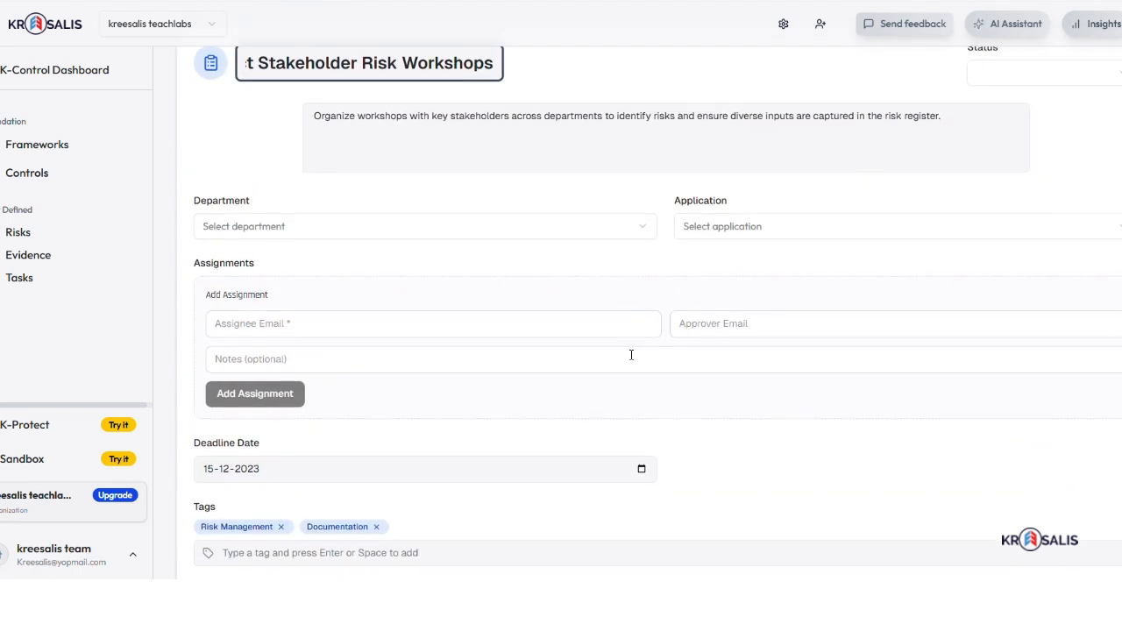
Add the assignee's and the approver's e-mail addresses to the task.
left_click(516, 331)
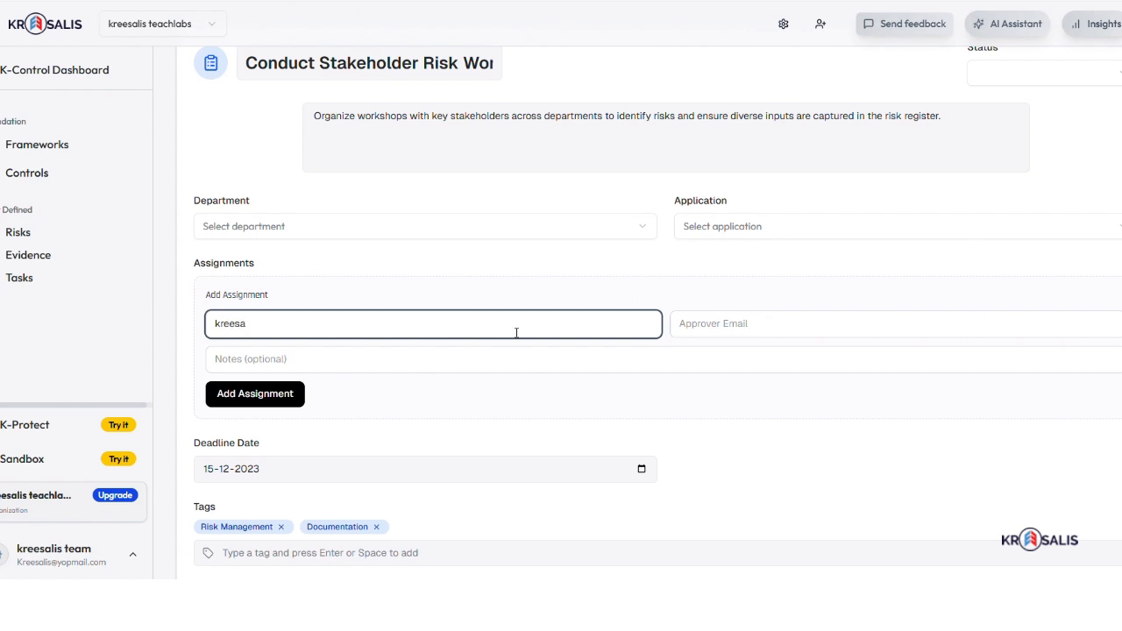
left_click(726, 324)
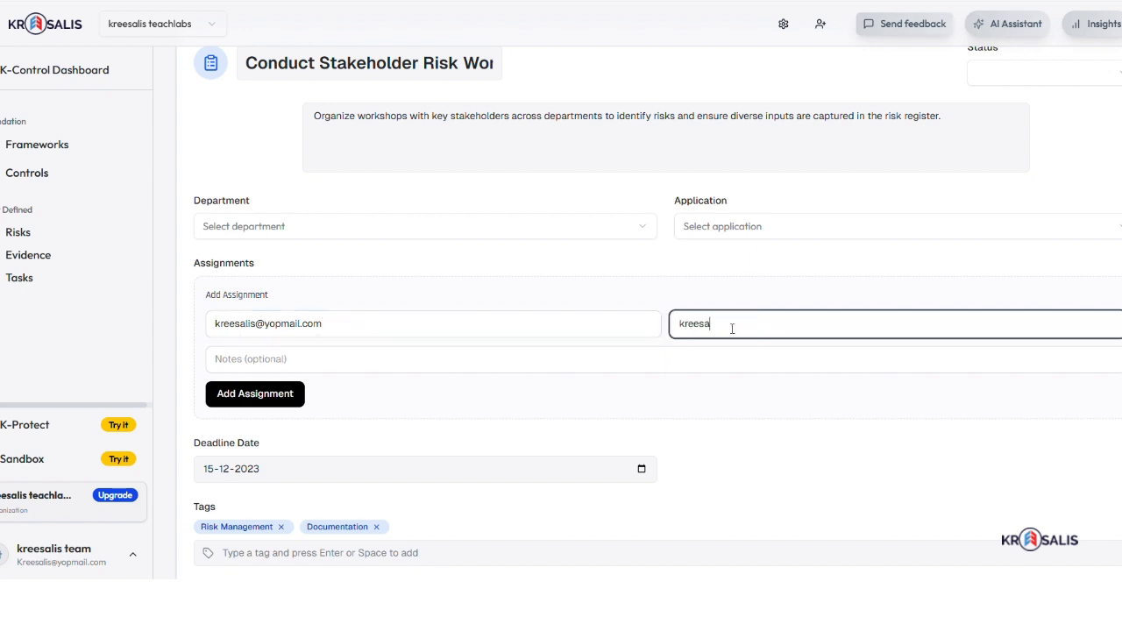
scroll(518, 394, "down", 1)
left_click(259, 373)
scroll(393, 397, "down", 1)
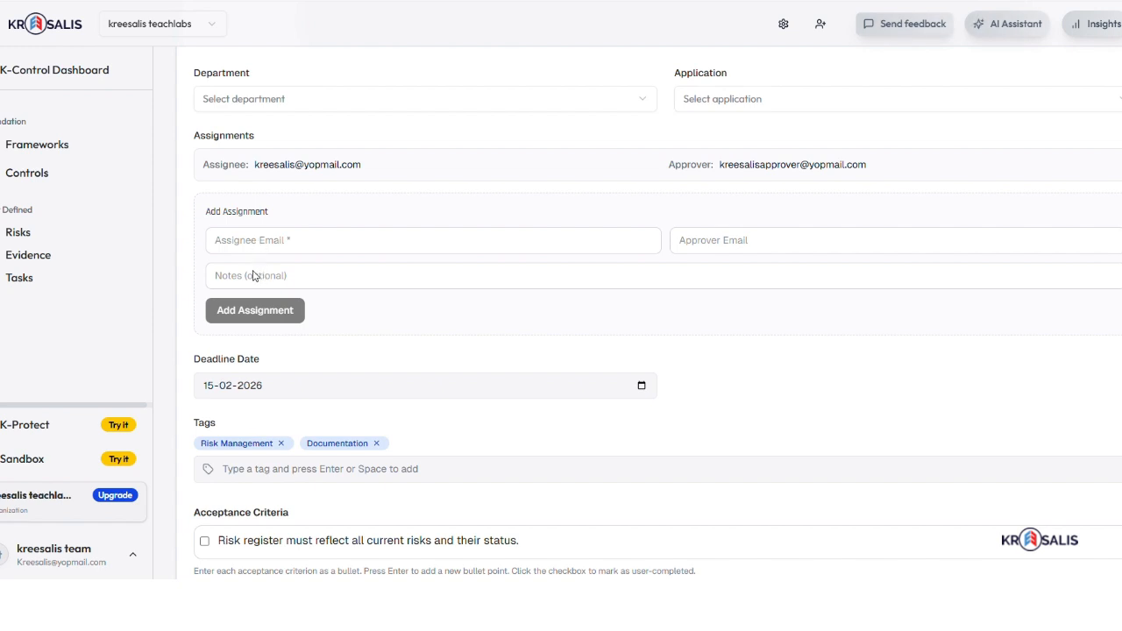
Save the task with its 09-02-2026 deadline, then follow the Task Updated email to the login.
scroll(397, 359, "up", 1)
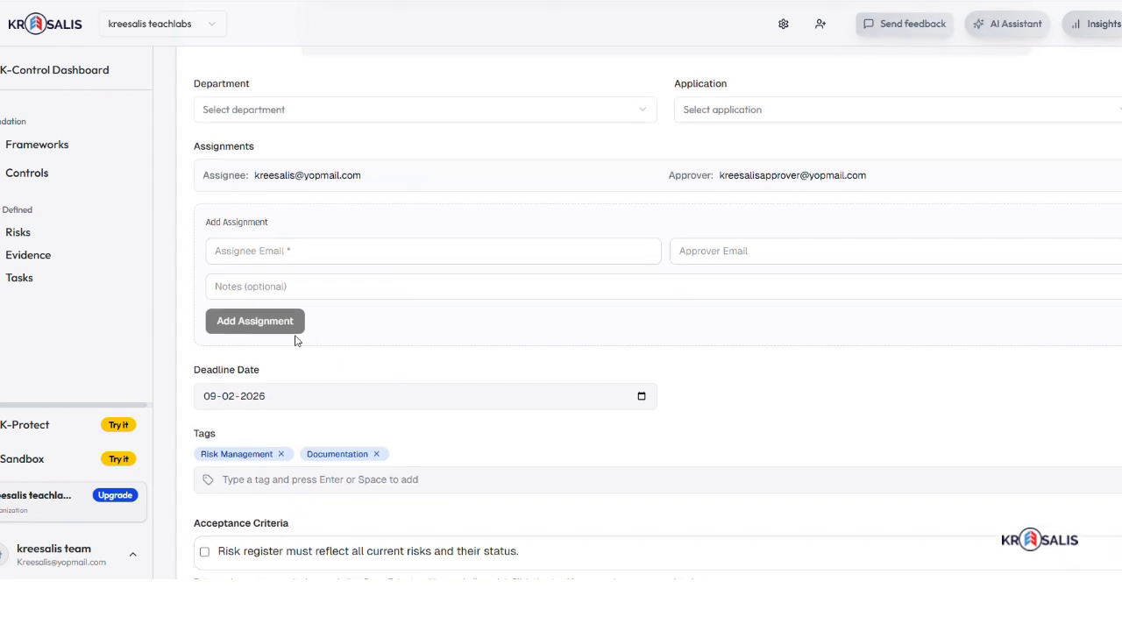
scroll(473, 340, "up", 3)
scroll(473, 340, "down", 3)
scroll(473, 341, "up", 3)
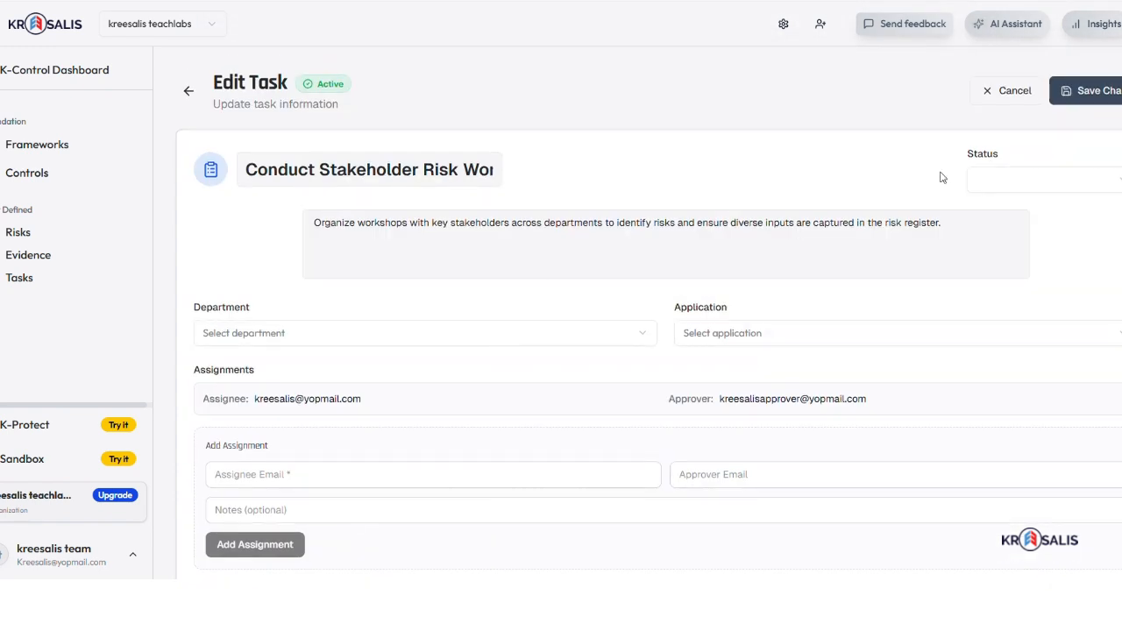
left_click(1095, 103)
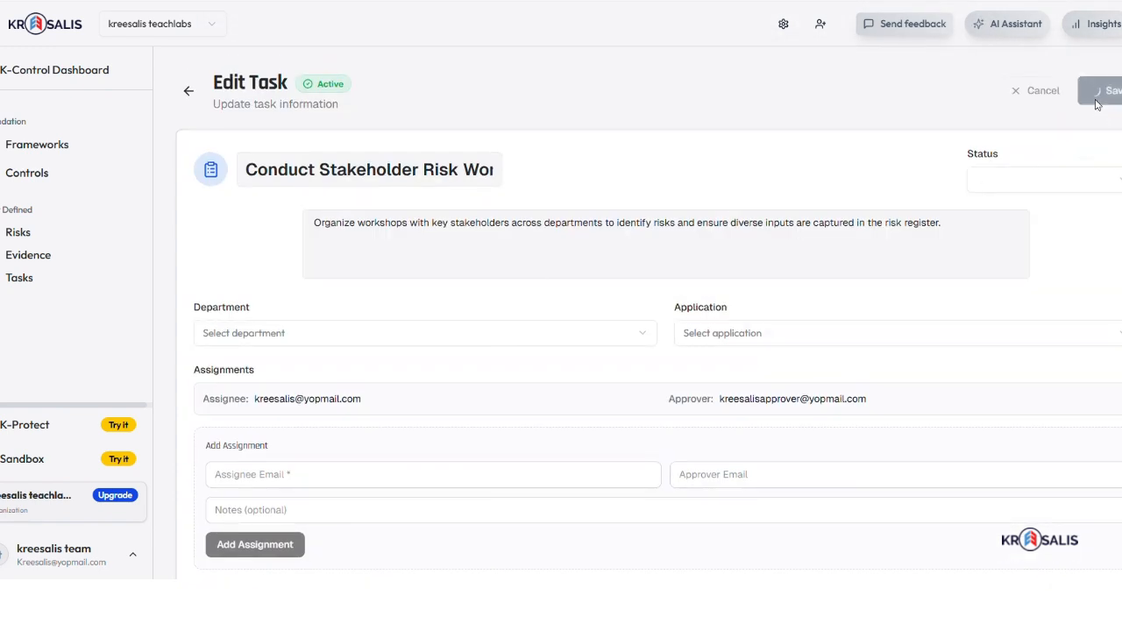
scroll(771, 353, "down", 2)
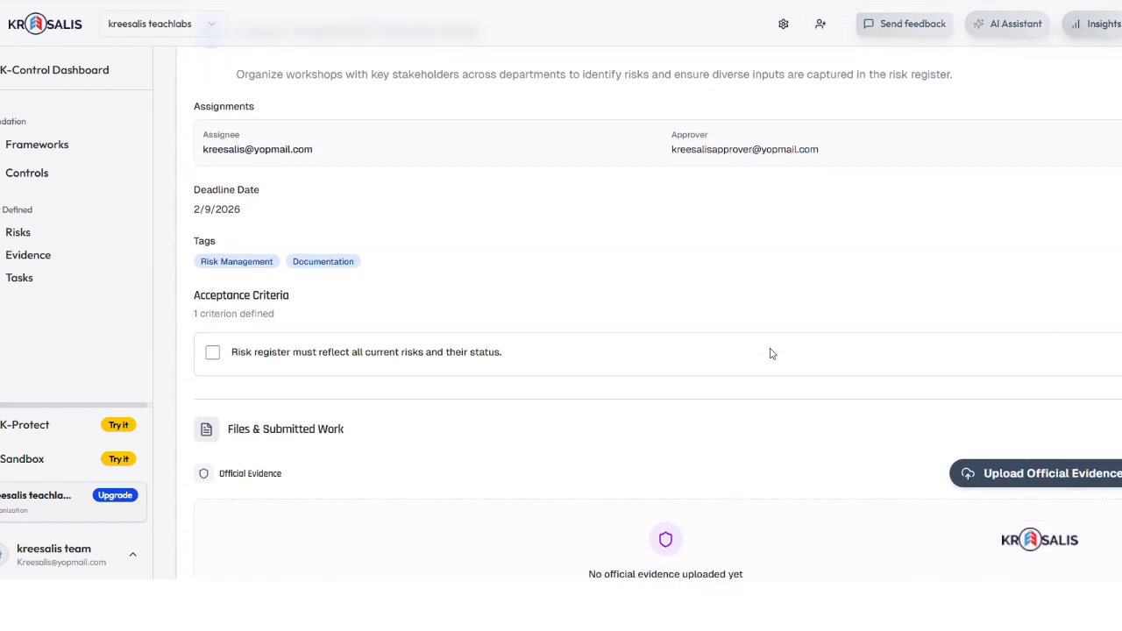
scroll(772, 354, "up", 2)
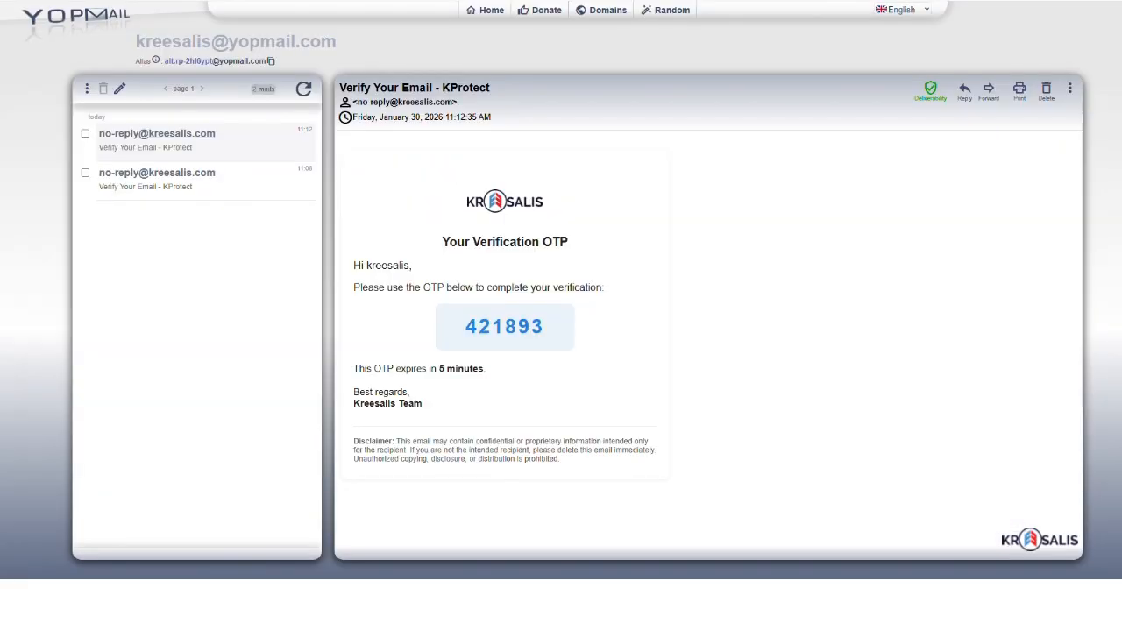
left_click(303, 89)
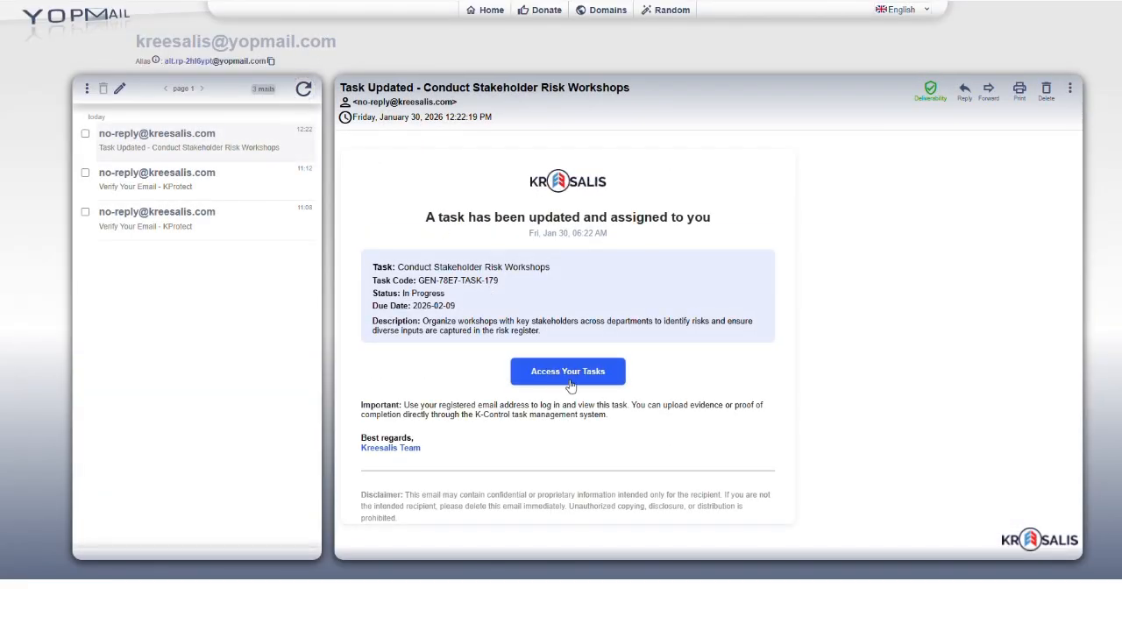
left_click(568, 372)
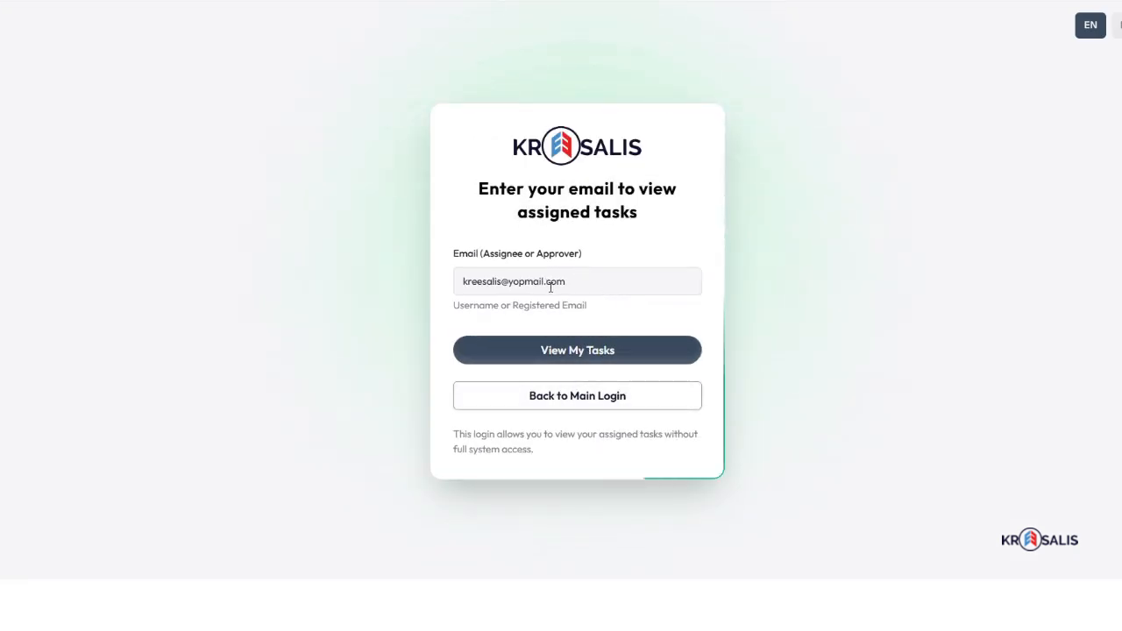
Sign in to the Task Portal with the assignee's pre-filled e-mail and view their tasks.
left_click_drag(570, 283, 440, 281)
left_click(473, 315)
left_click(573, 353)
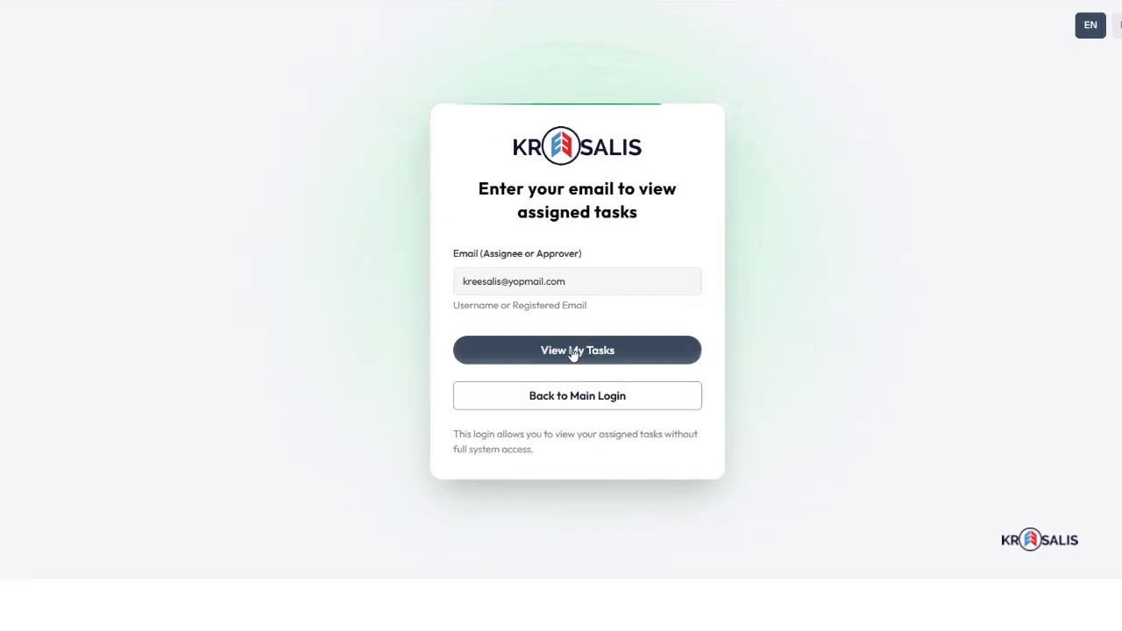
Upload Counter_Fraud_Framework.pdf as evidence on the Conduct Stakeholder Risk Workshops task.
left_click(641, 254)
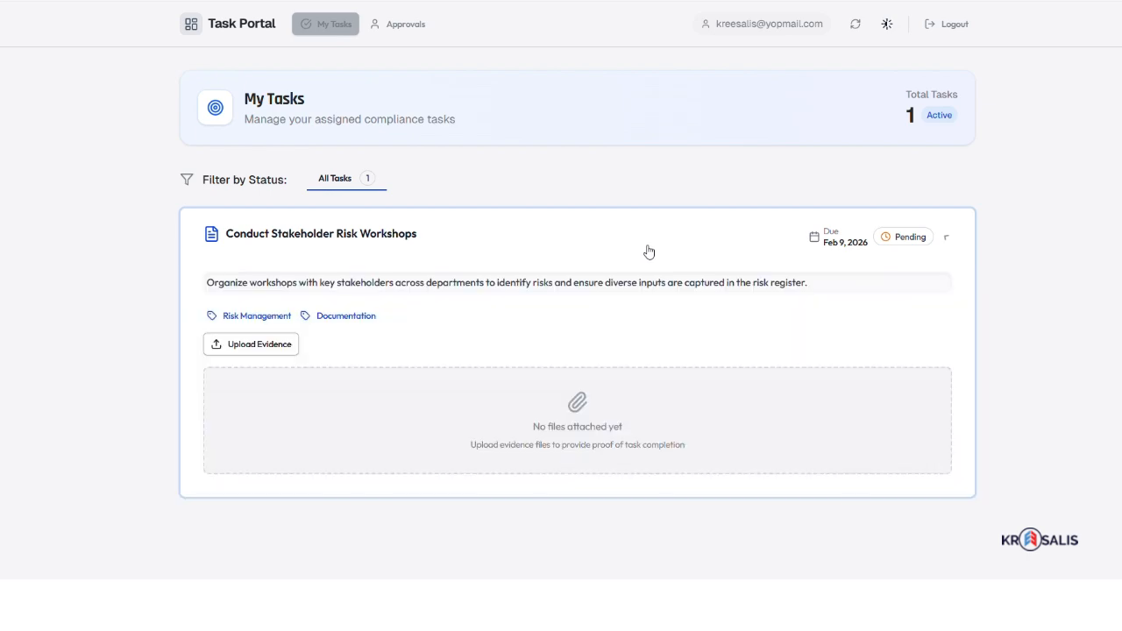
left_click(294, 355)
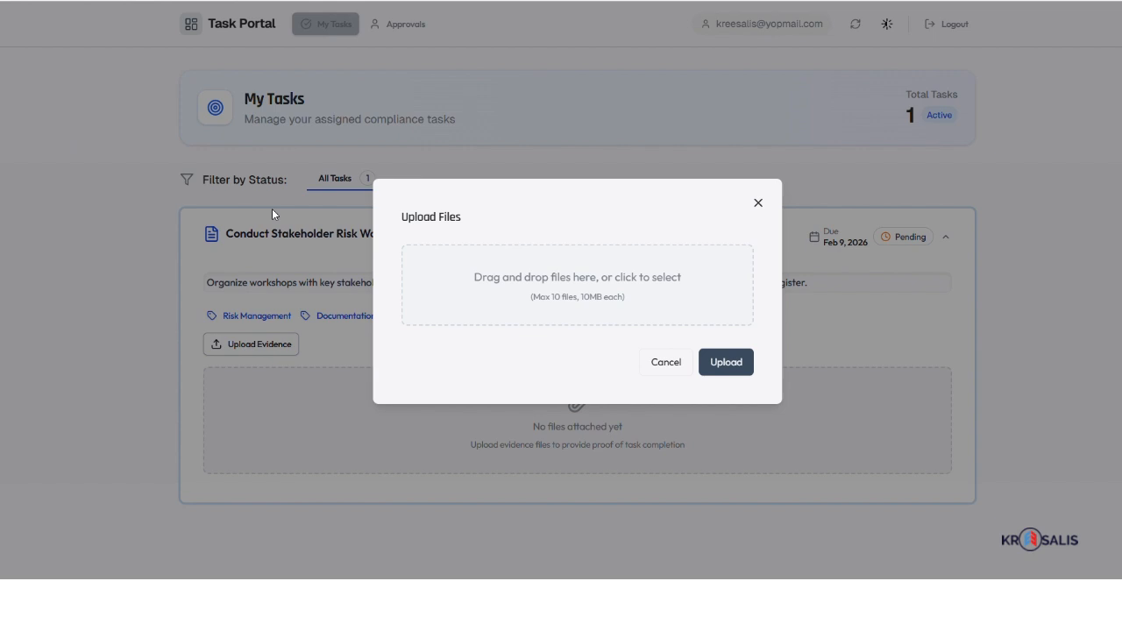
double_click(447, 291)
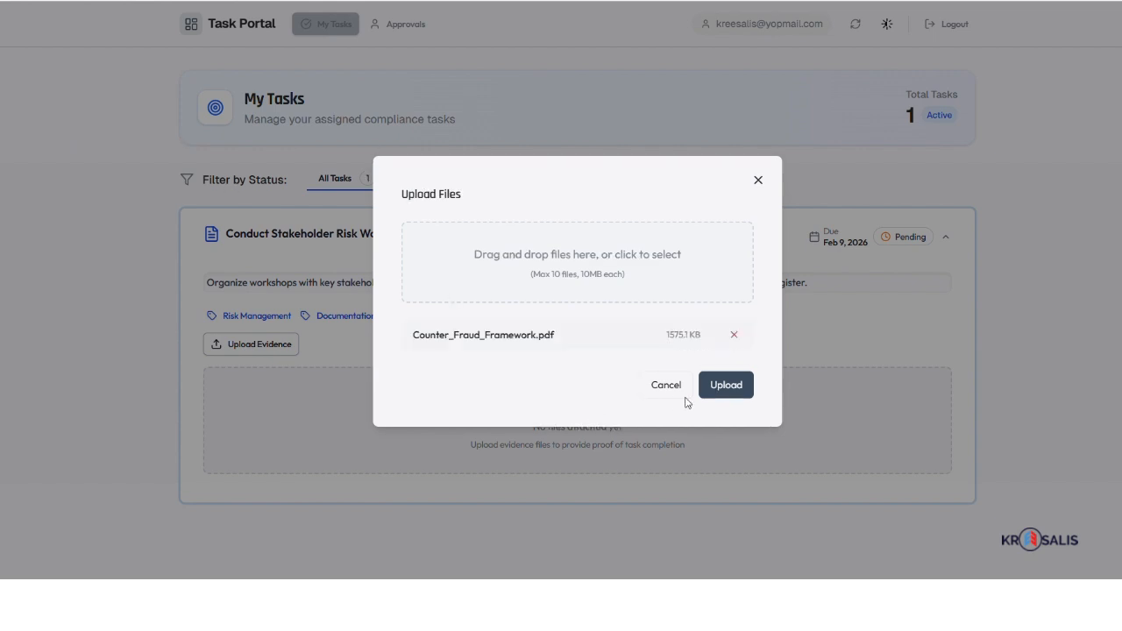
left_click(717, 392)
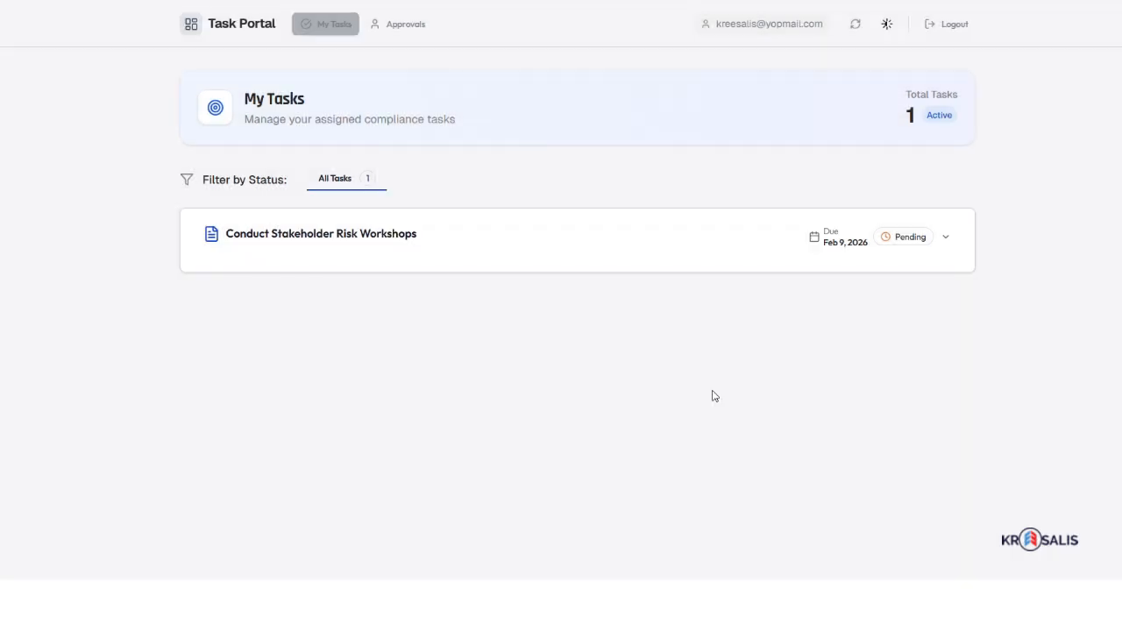
left_click(703, 270)
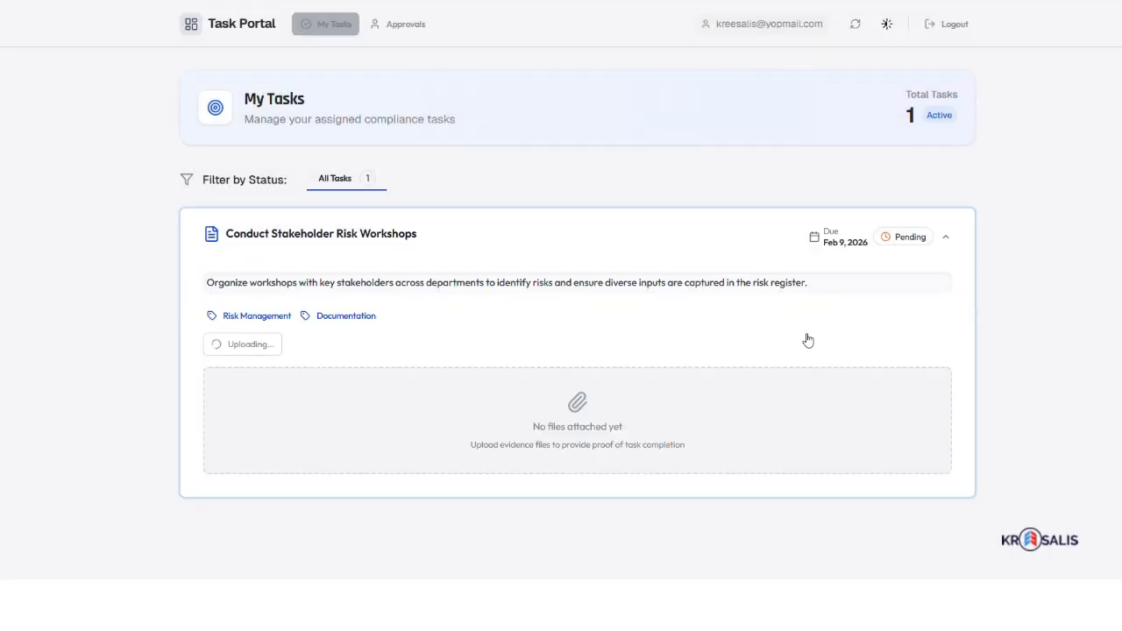
scroll(740, 435, "down", 1)
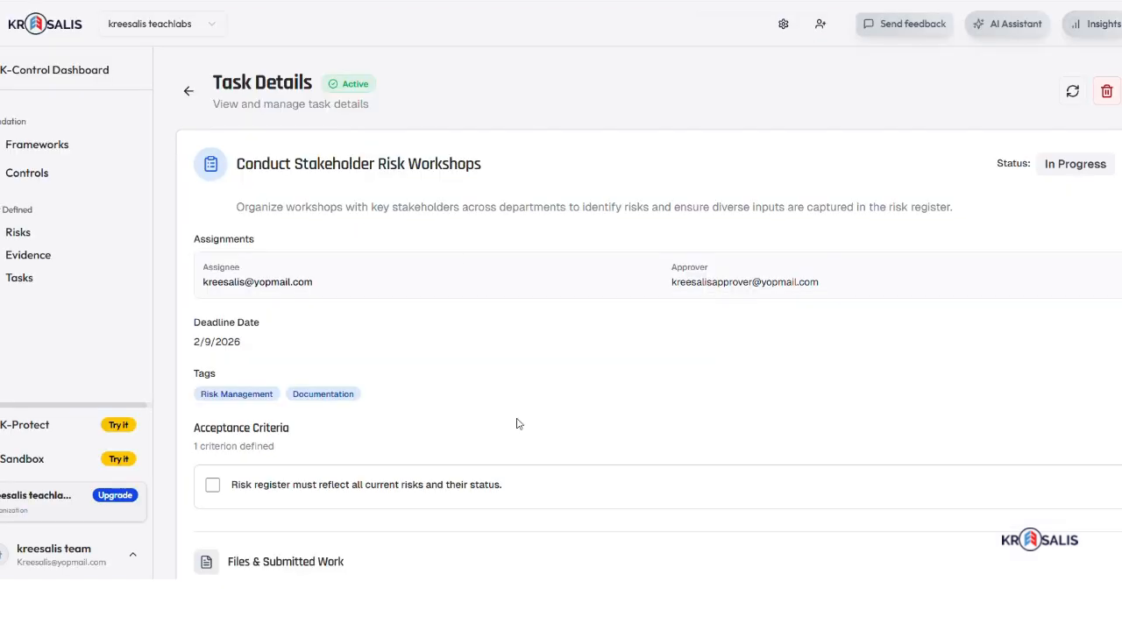
Refresh the workshops Task Details to check for the uploaded file.
scroll(516, 420, "down", 5)
scroll(397, 300, "up", 5)
left_click(1072, 90)
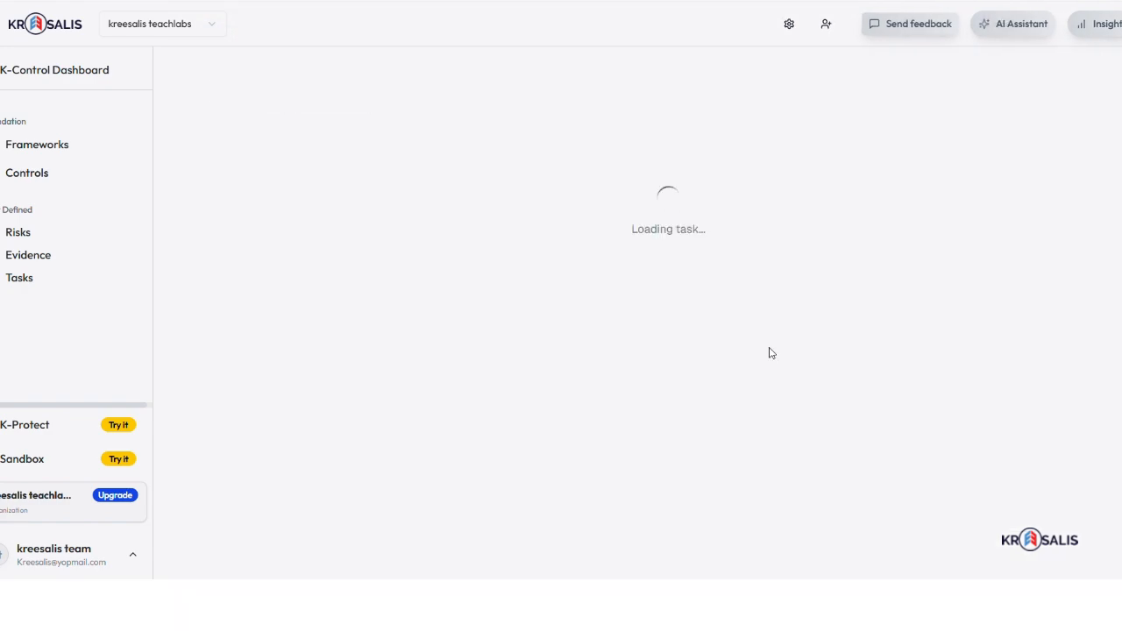
scroll(769, 350, "down", 8)
scroll(770, 351, "down", 5)
scroll(771, 350, "up", 7)
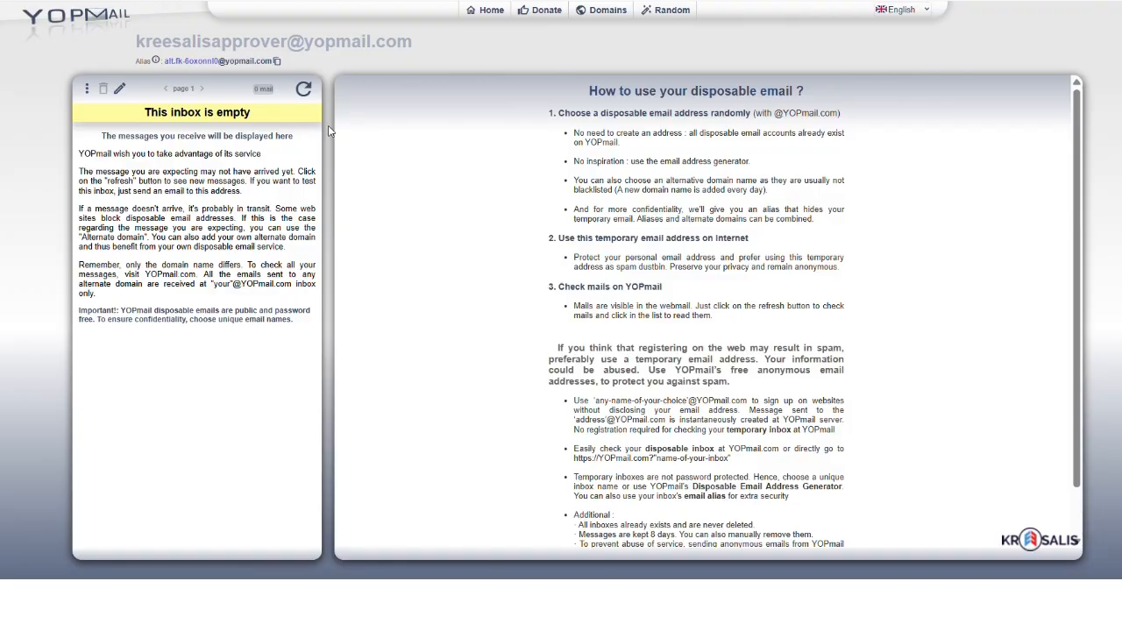
From the approver's Document Pending Approval email, sign in and view the approver's tasks.
left_click(304, 88)
left_click(251, 146)
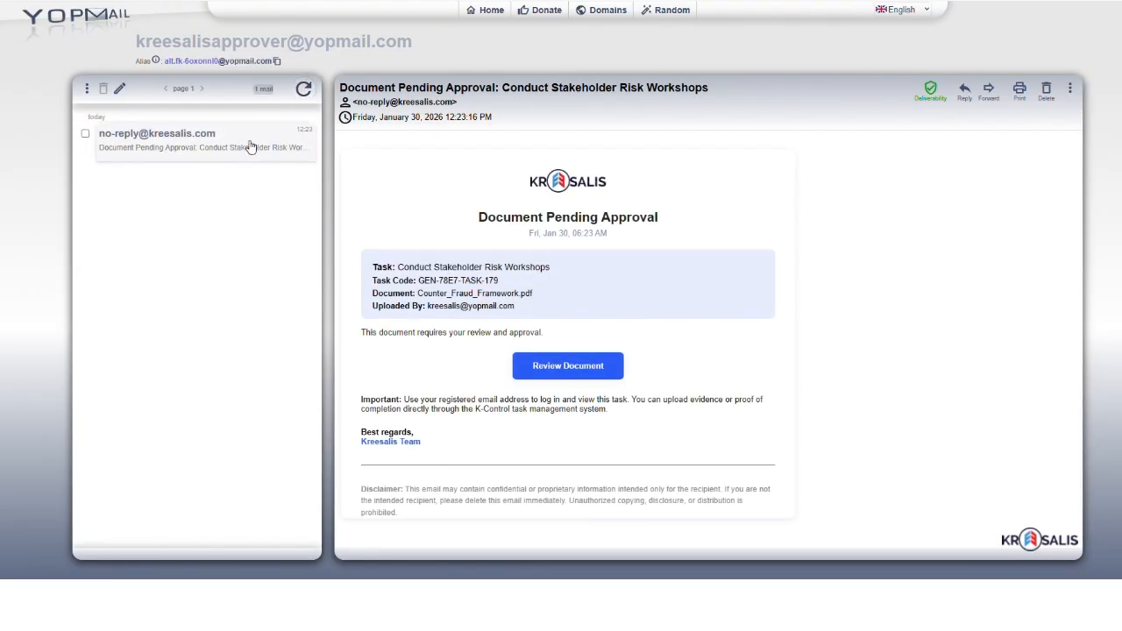
left_click(574, 364)
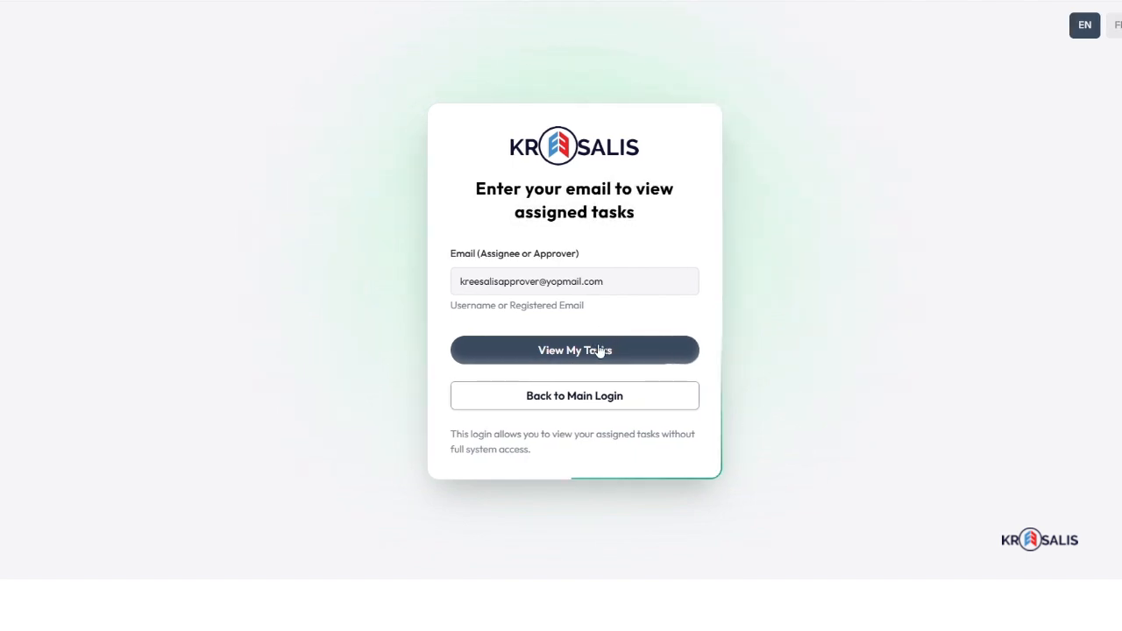
left_click(599, 351)
Approve Counter_Fraud_Framework.pdf for the workshops task under Approvals.
left_click(646, 254)
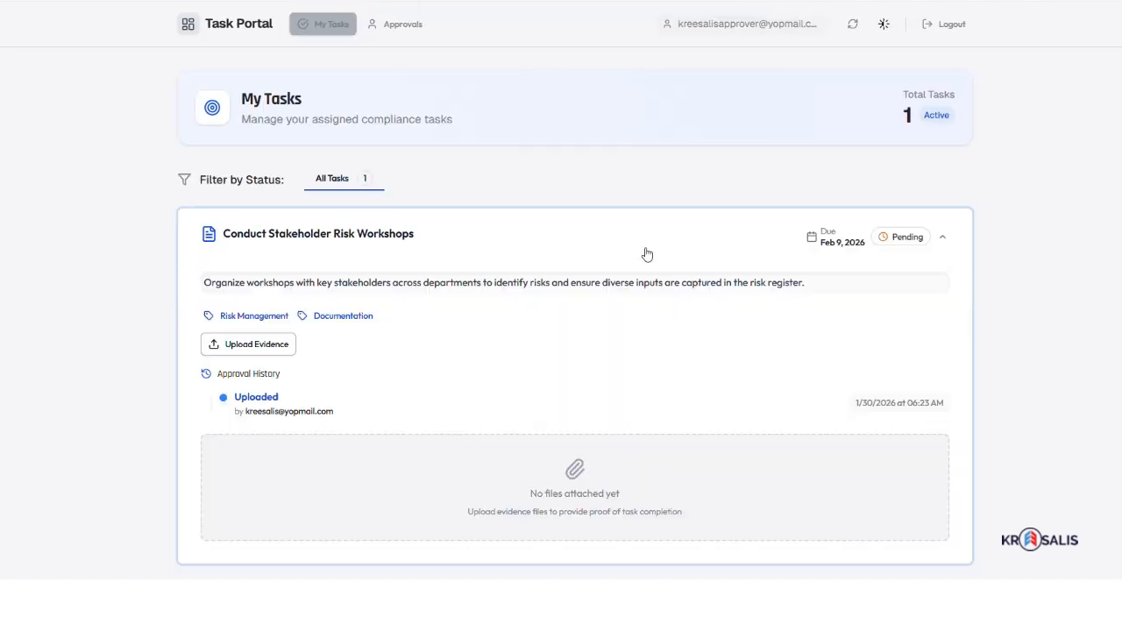
left_click(398, 28)
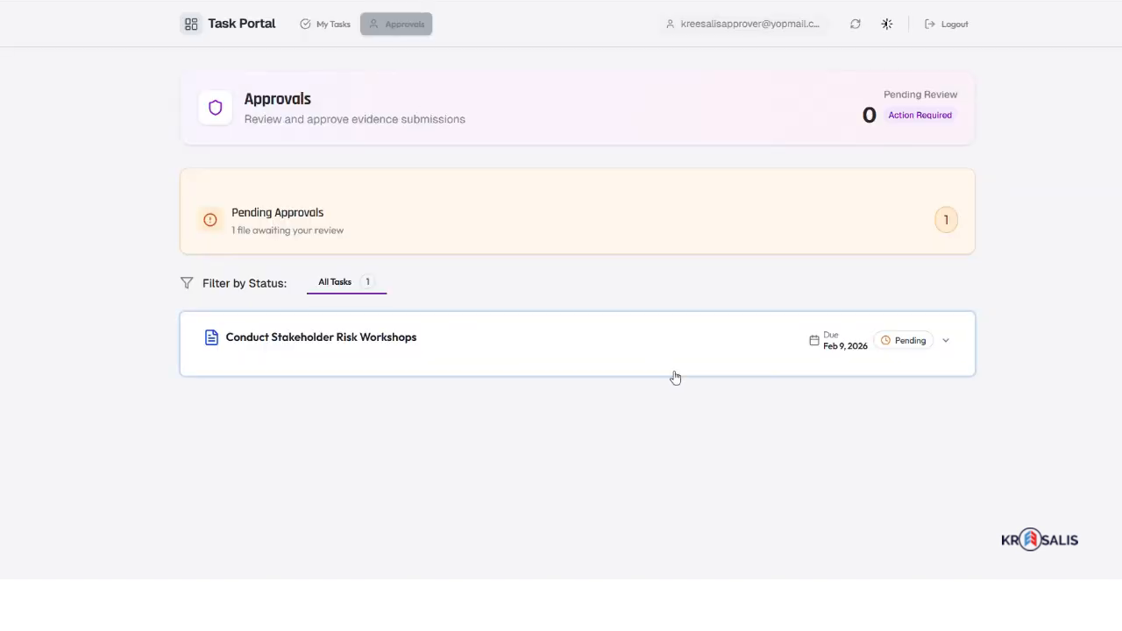
left_click(697, 362)
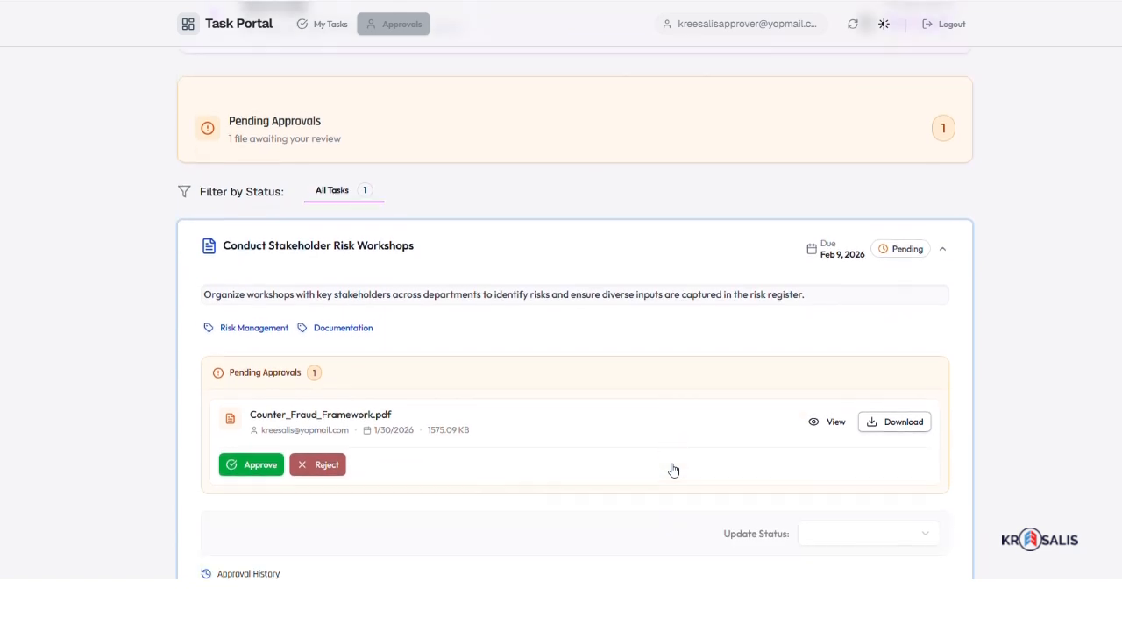
left_click(265, 444)
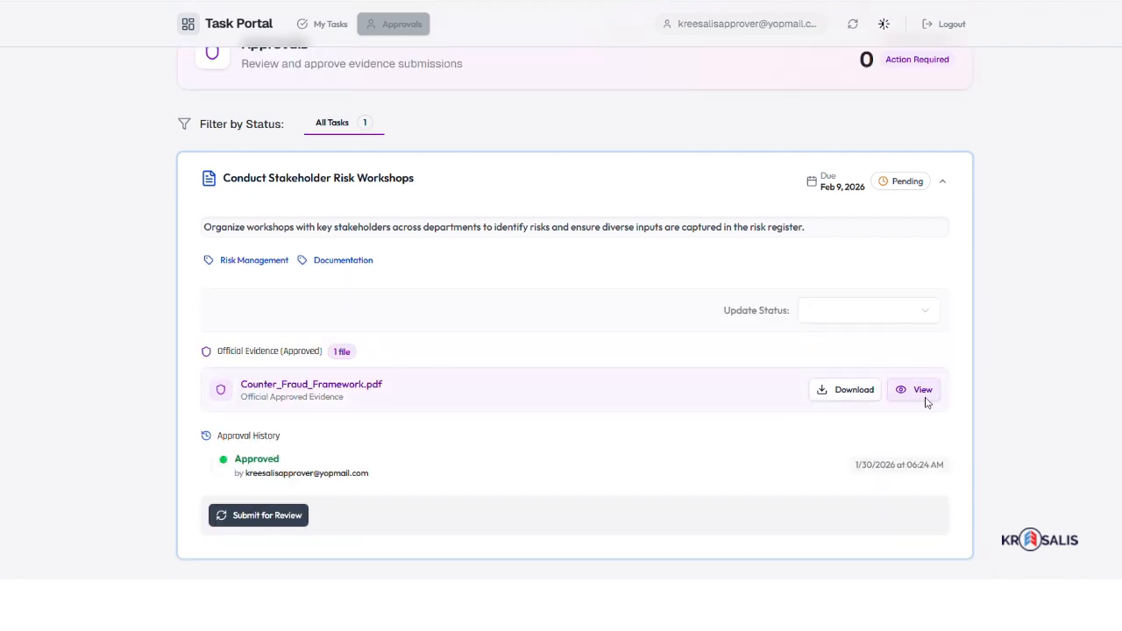
Preview the approved Counter_Fraud_Framework.pdf, scroll through it, and close the viewer.
left_click(925, 398)
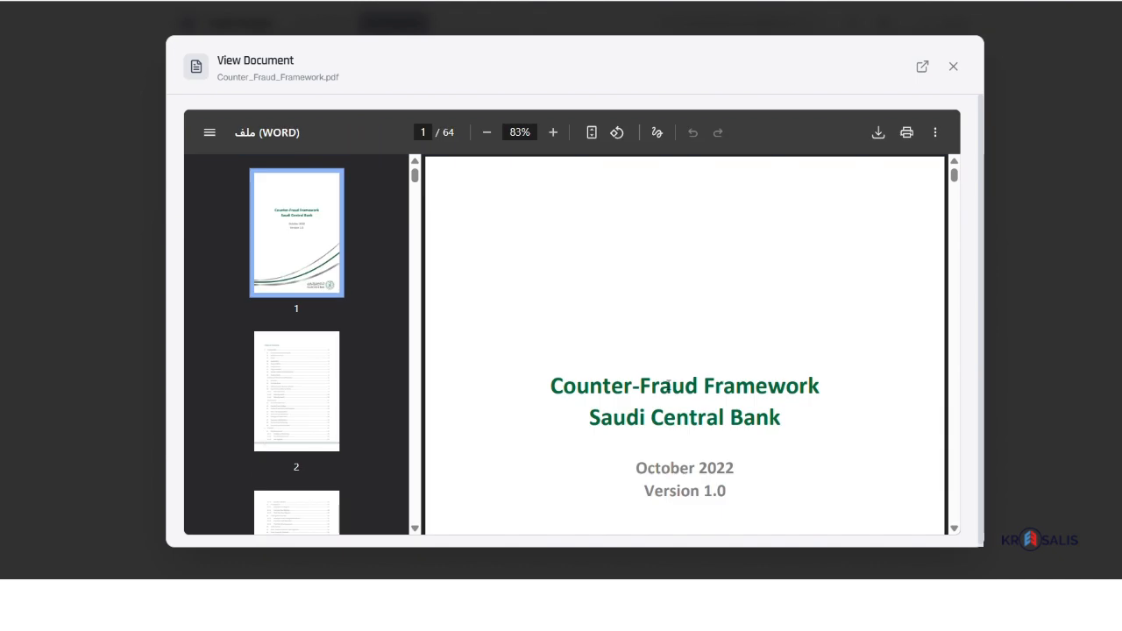
scroll(674, 429, "down", 10)
scroll(674, 429, "down", 15)
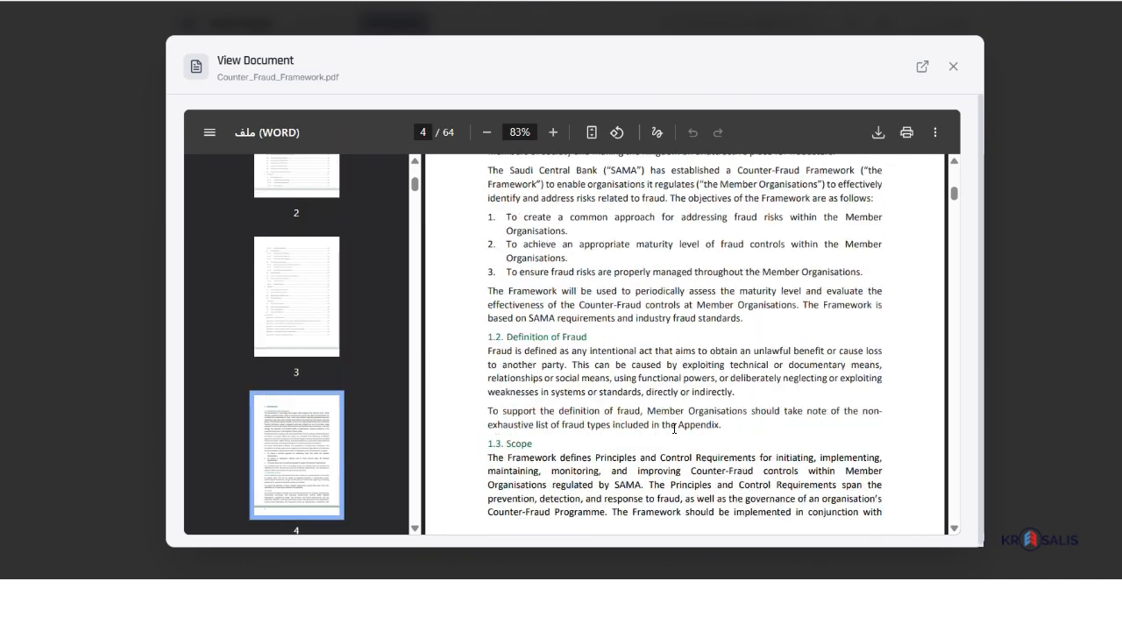
left_click(953, 66)
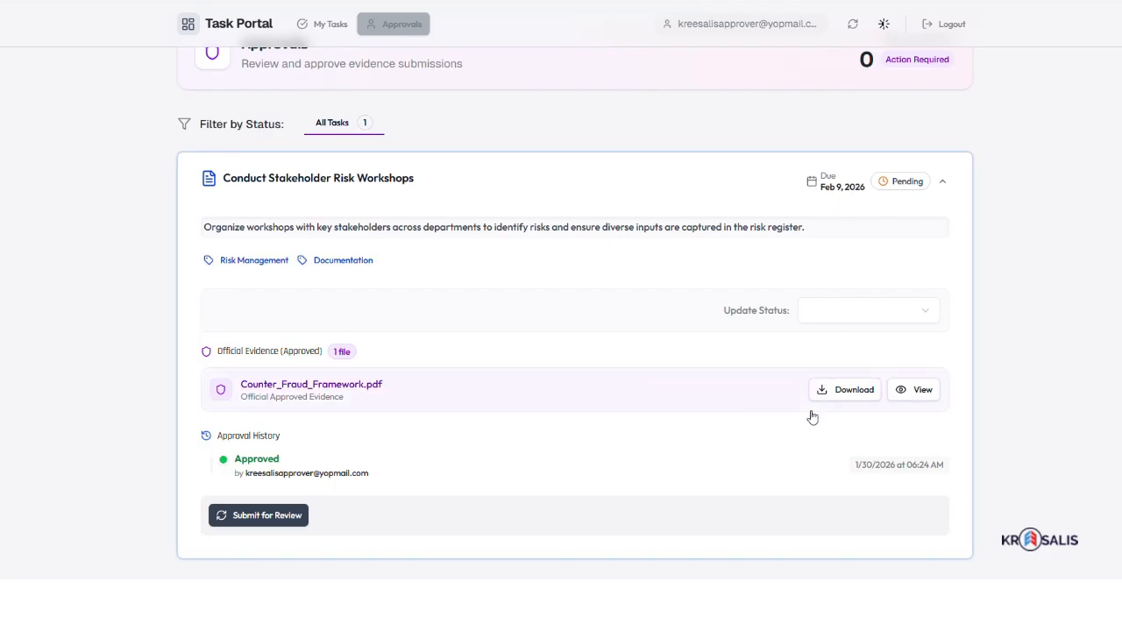
Change the Conduct Stakeholder Risk Workshops status to Under Review and submit it for review.
left_click(894, 313)
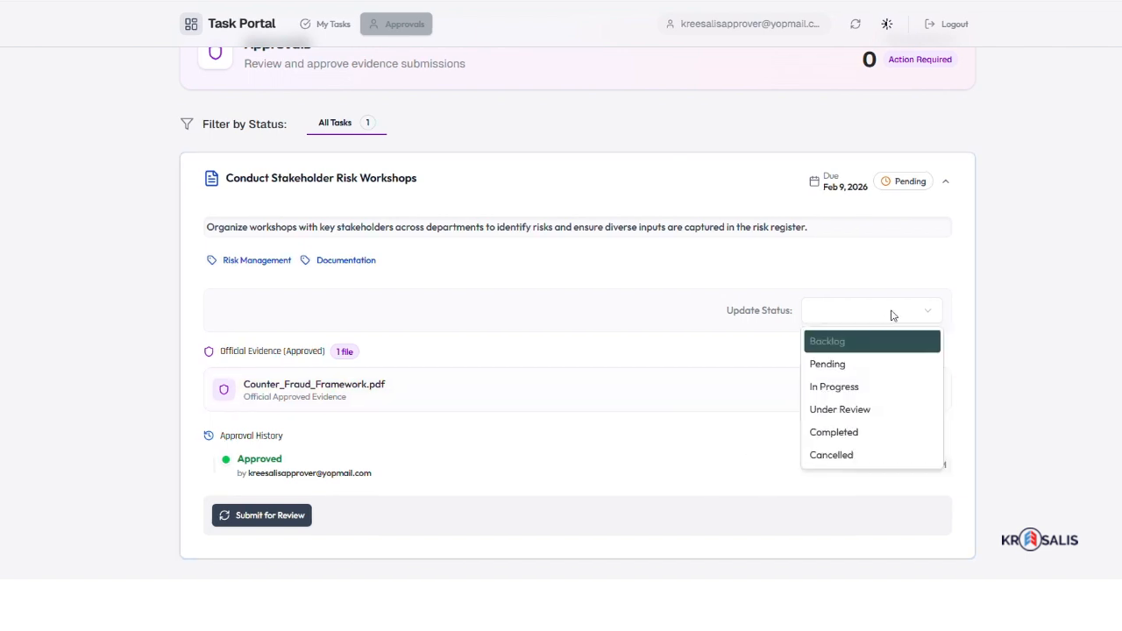
left_click(871, 408)
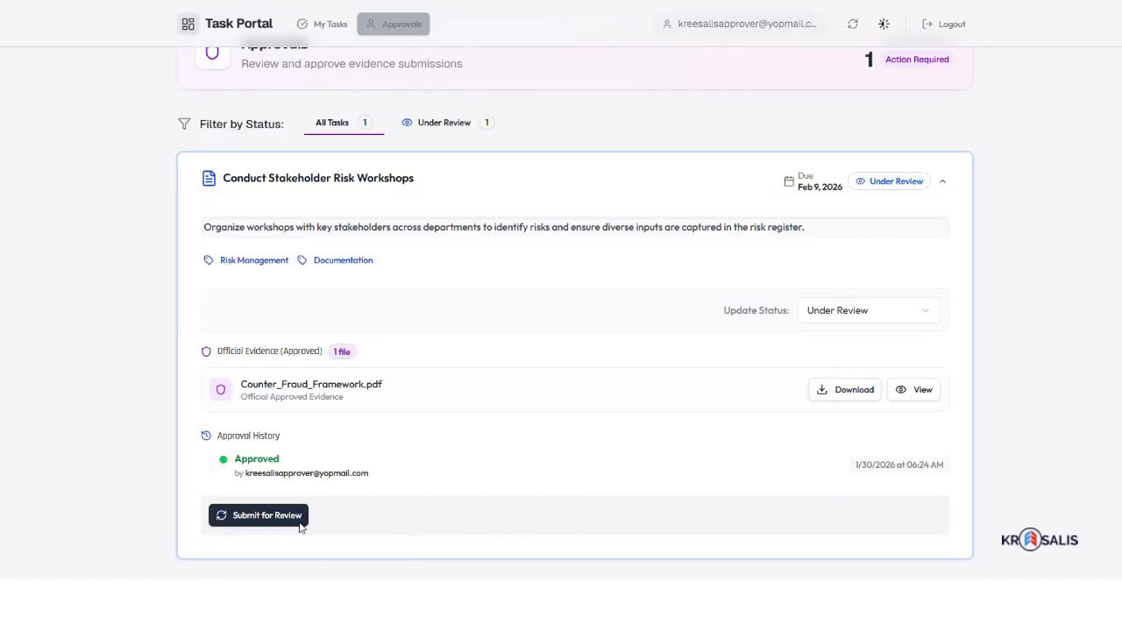
left_click(298, 521)
left_click(670, 258)
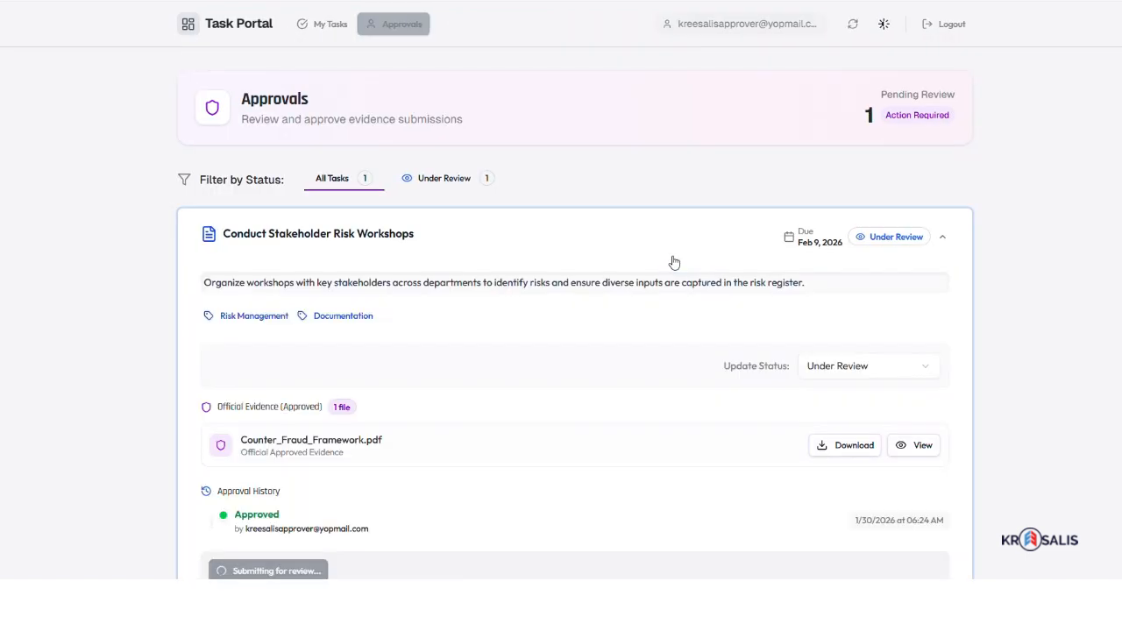
scroll(561, 496, "down", 1)
scroll(559, 497, "up", 1)
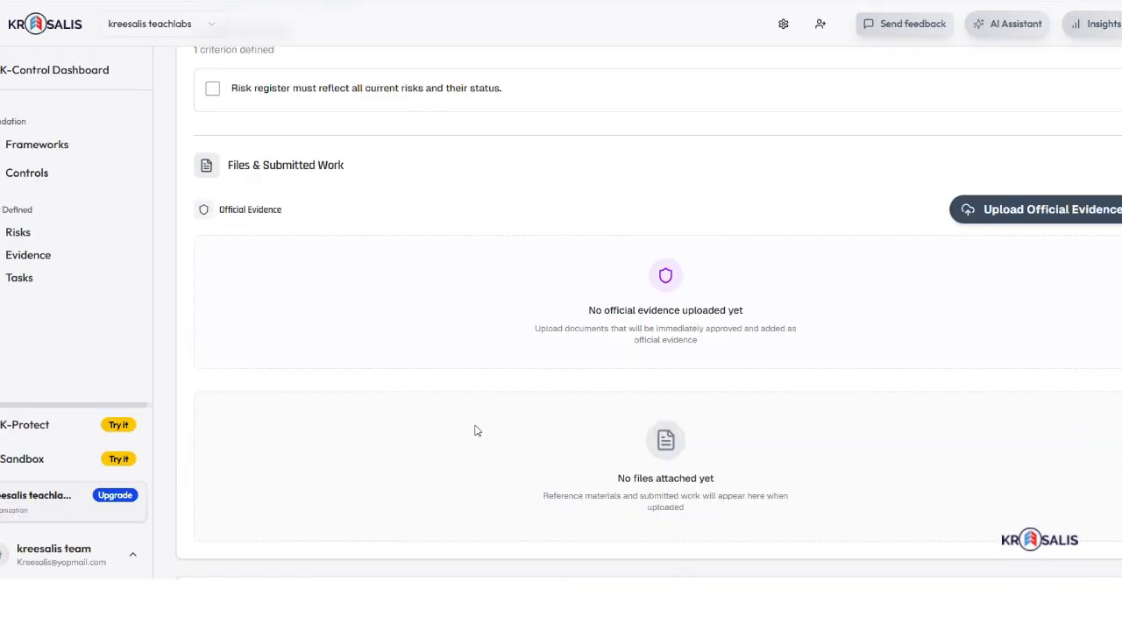
scroll(476, 431, "up", 5)
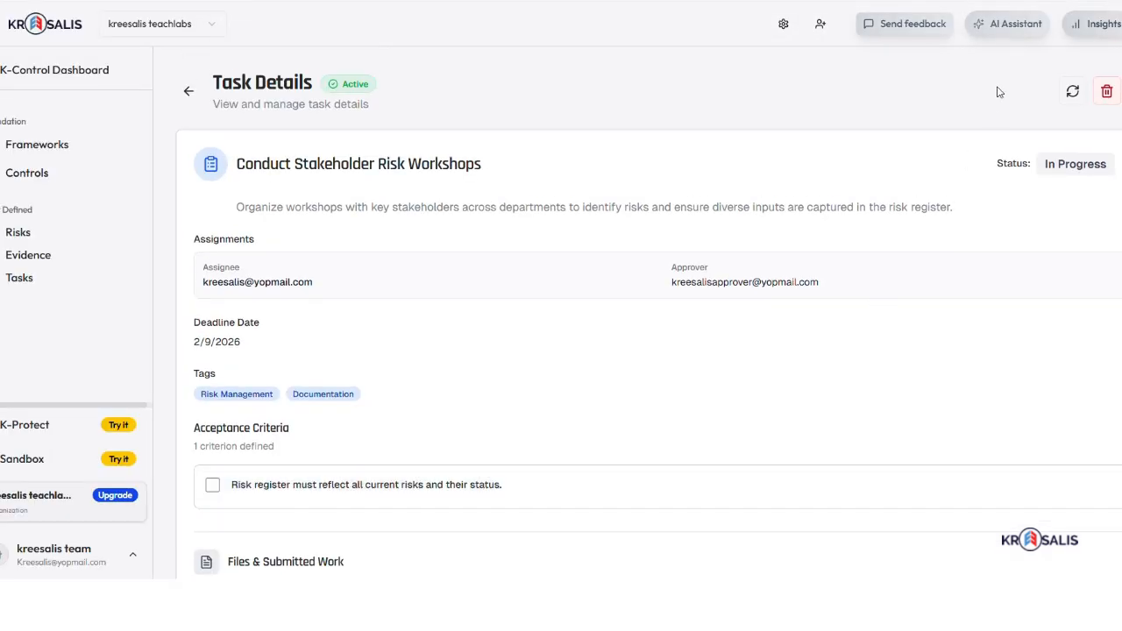
Scroll the Under Review task through Files & Submitted Work, Framework Hierarchy and Comments.
scroll(656, 426, "down", 10)
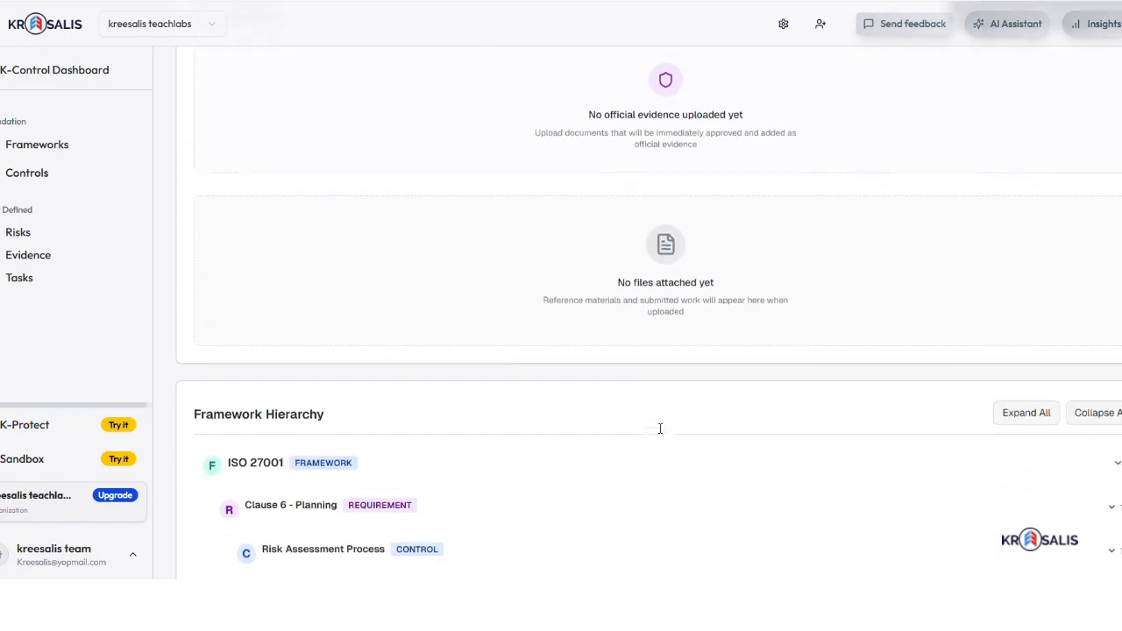
scroll(654, 428, "up", 10)
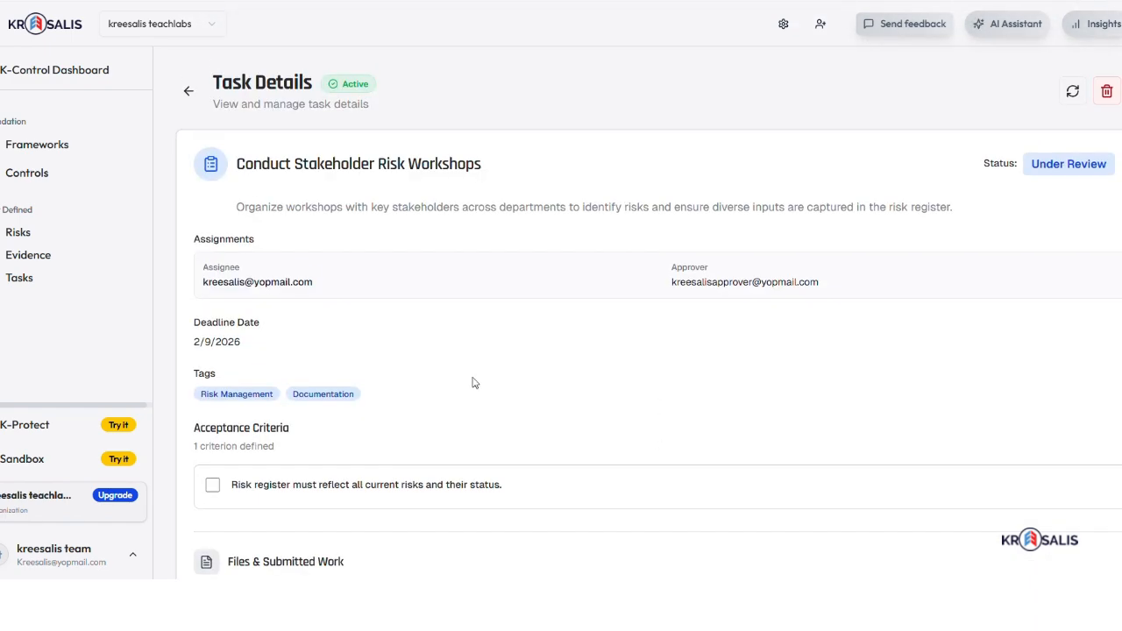
scroll(472, 382, "down", 4)
scroll(472, 382, "up", 4)
scroll(472, 382, "down", 8)
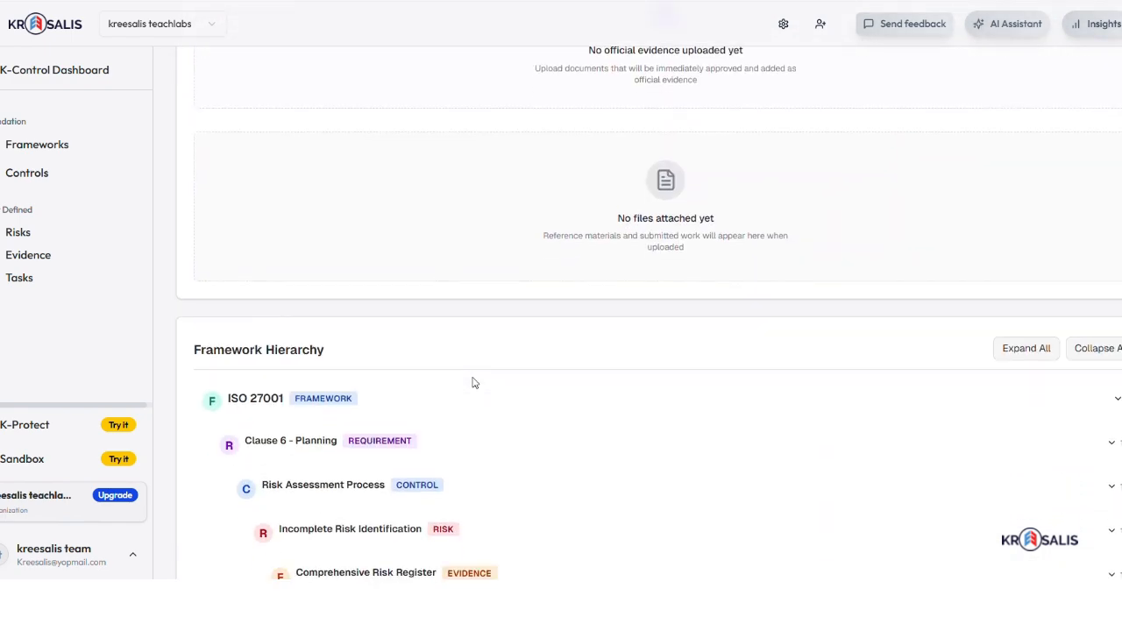
scroll(473, 382, "down", 3)
scroll(472, 382, "up", 12)
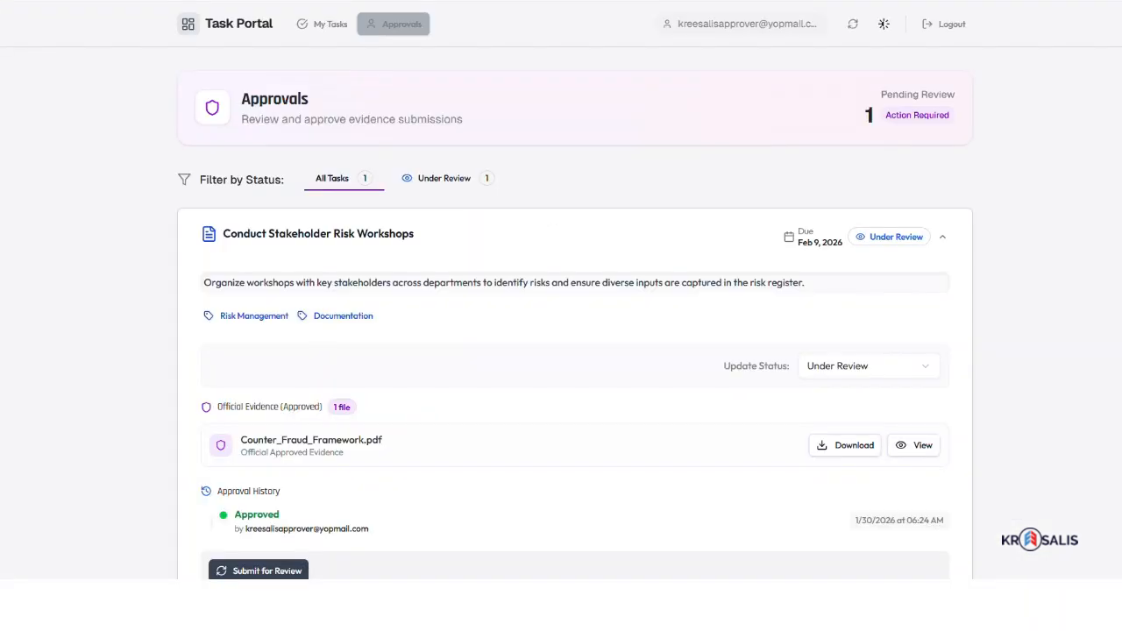
scroll(649, 338, "down", 1)
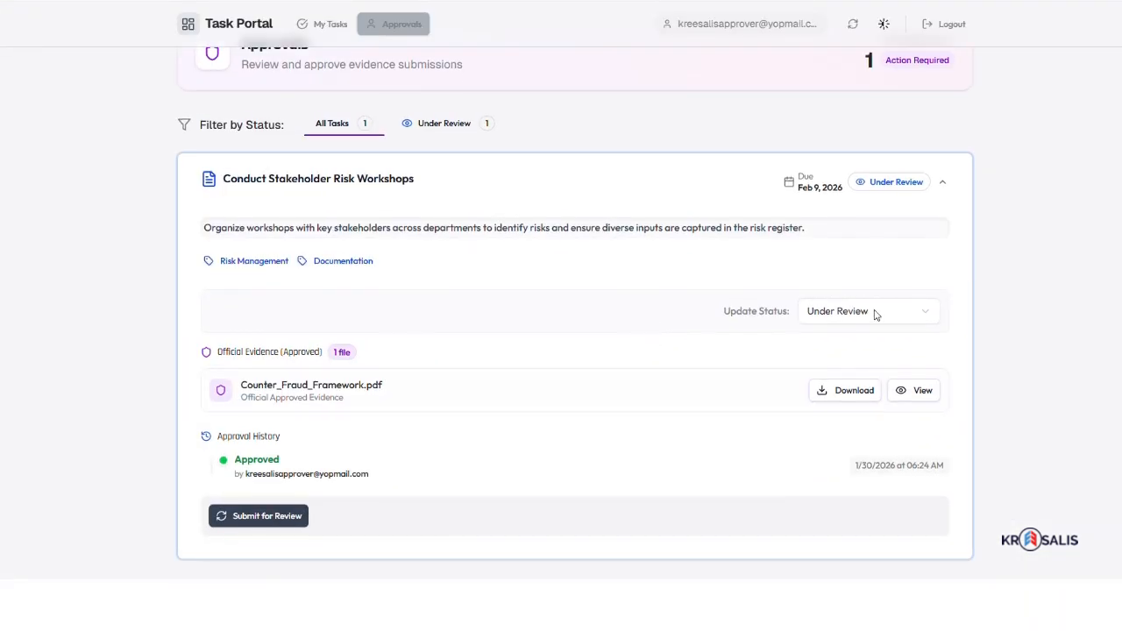
Refresh to confirm the approved Counter_Fraud_Framework.pdf, then view the Comprehensive Risk Register's three tasks.
scroll(806, 114, "up", 1)
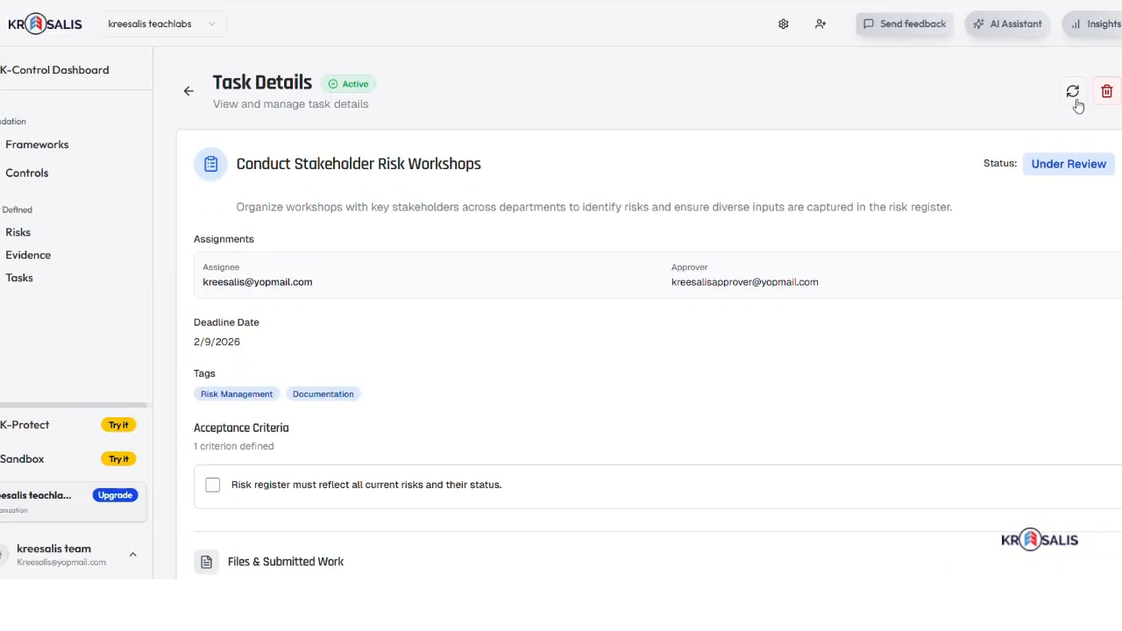
left_click(1071, 92)
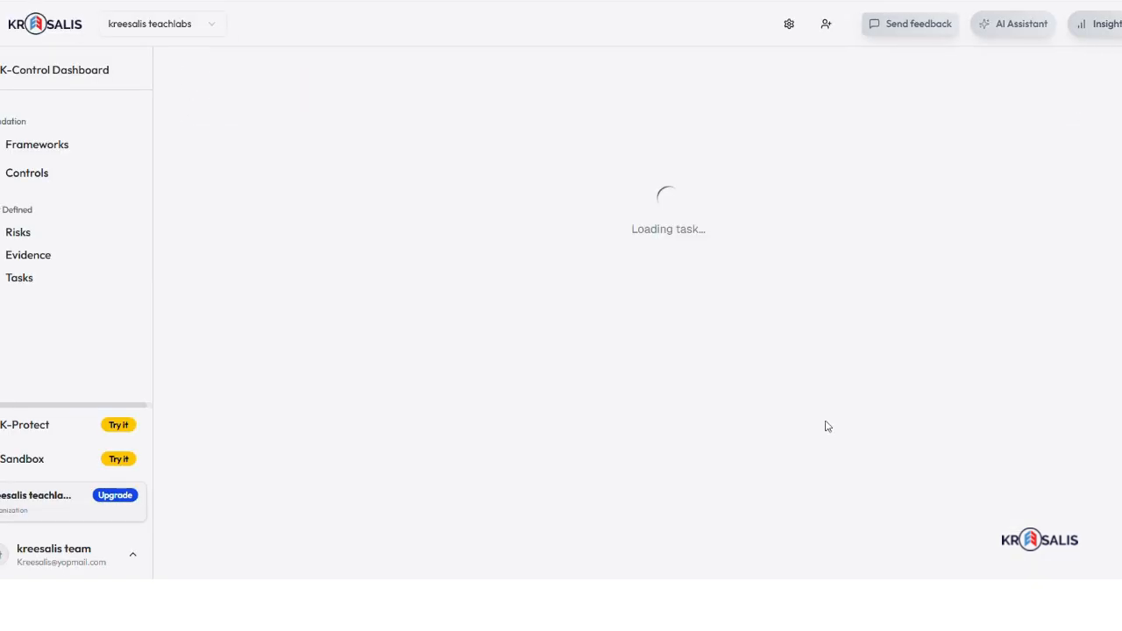
scroll(826, 426, "down", 5)
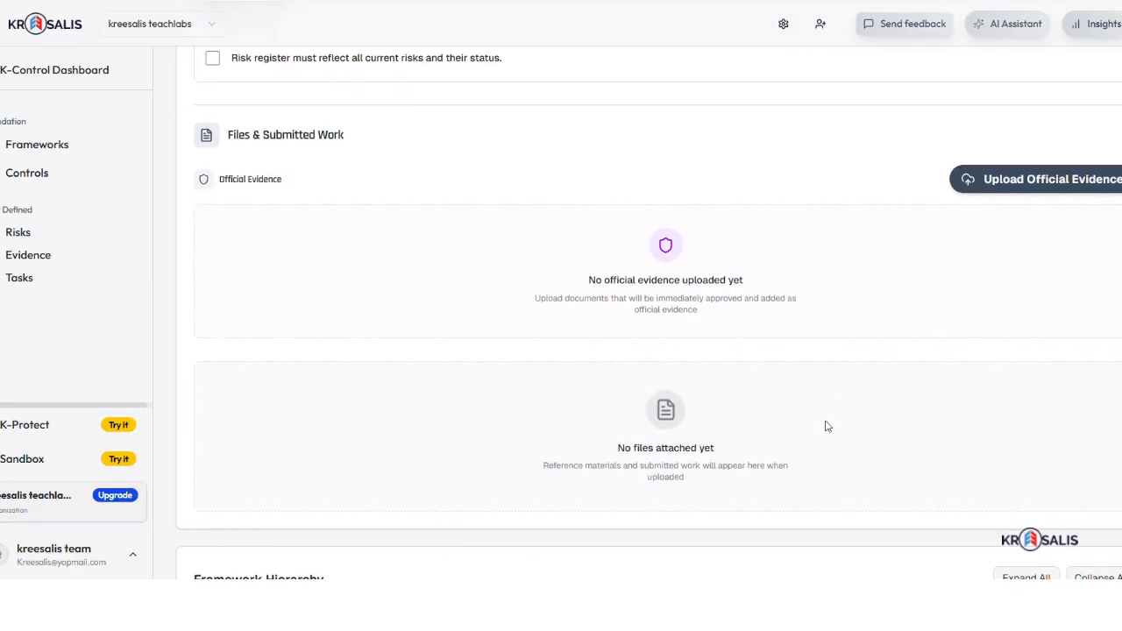
scroll(793, 372, "down", 8)
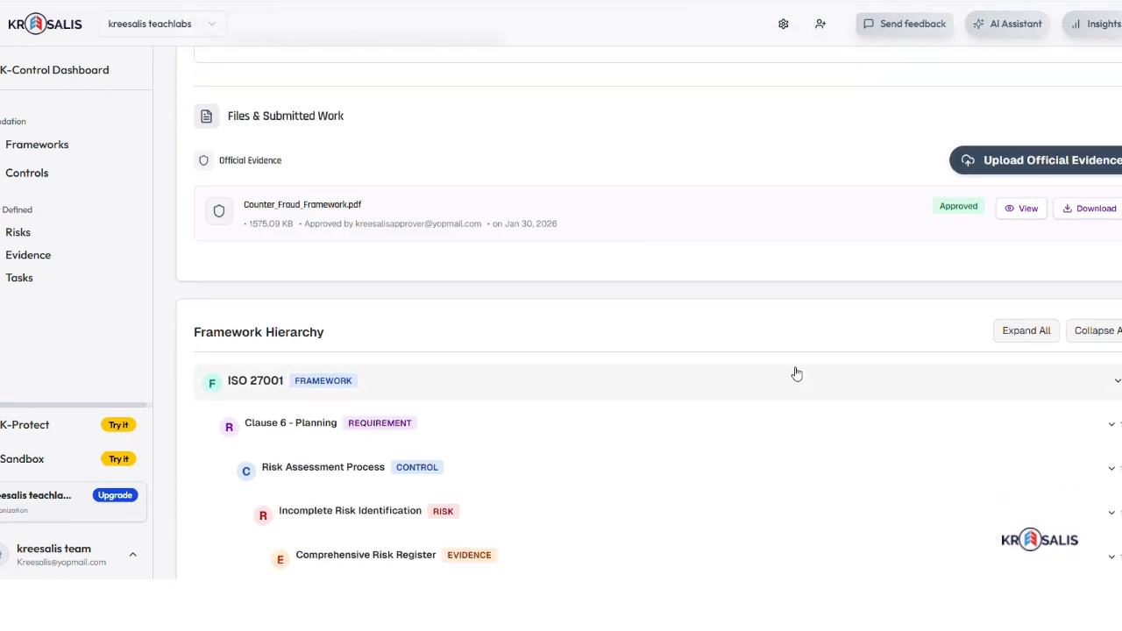
scroll(756, 248, "up", 8)
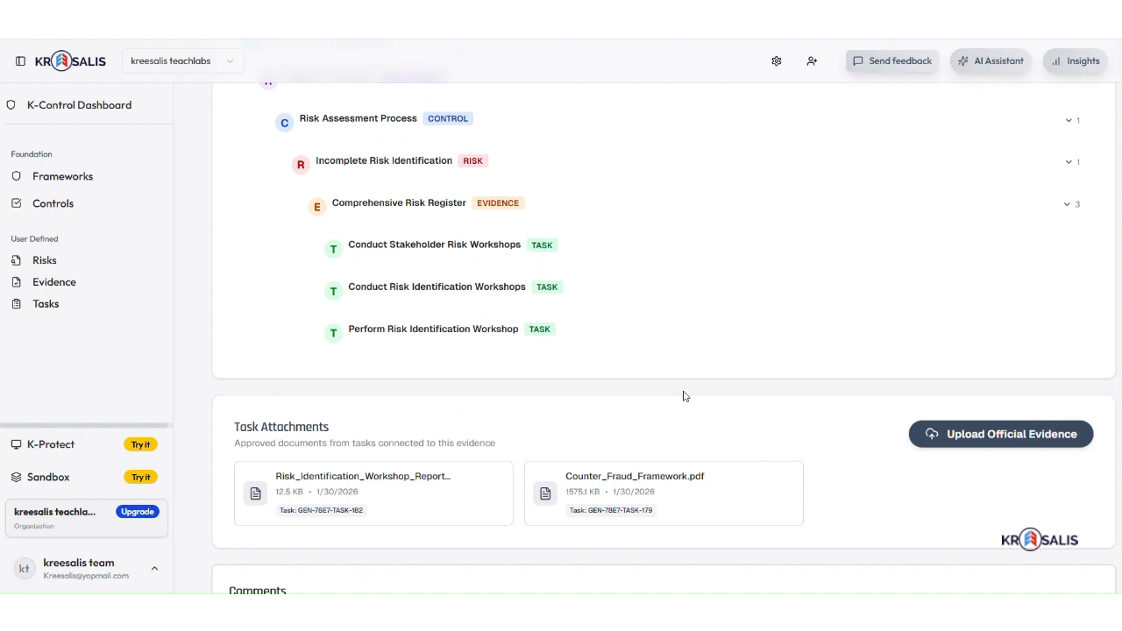
scroll(684, 396, "up", 6)
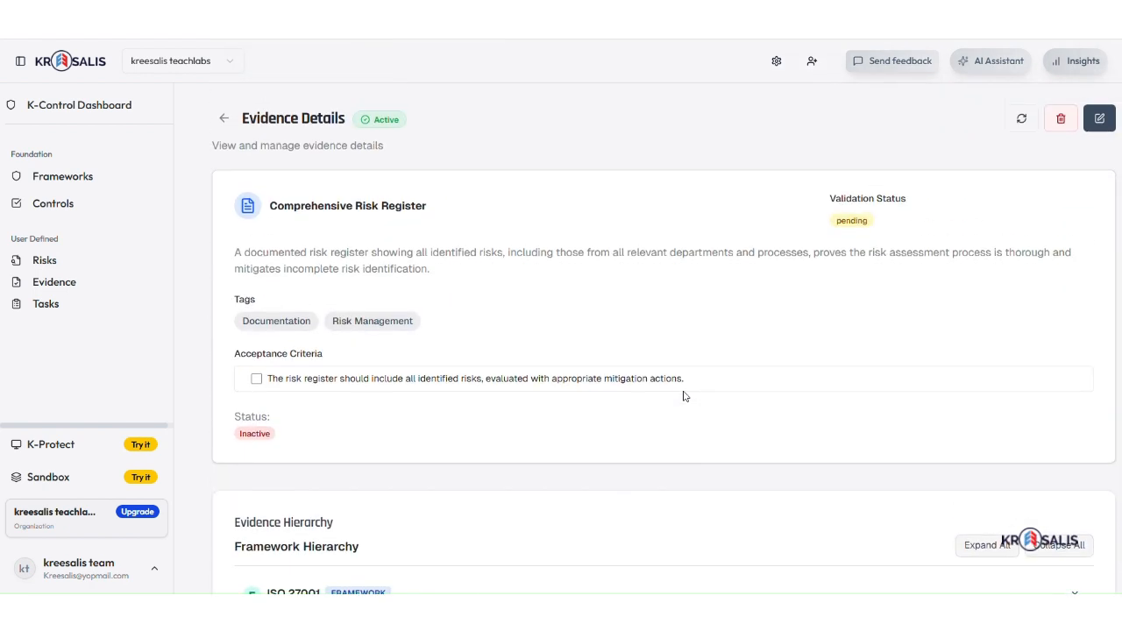
scroll(686, 397, "down", 3)
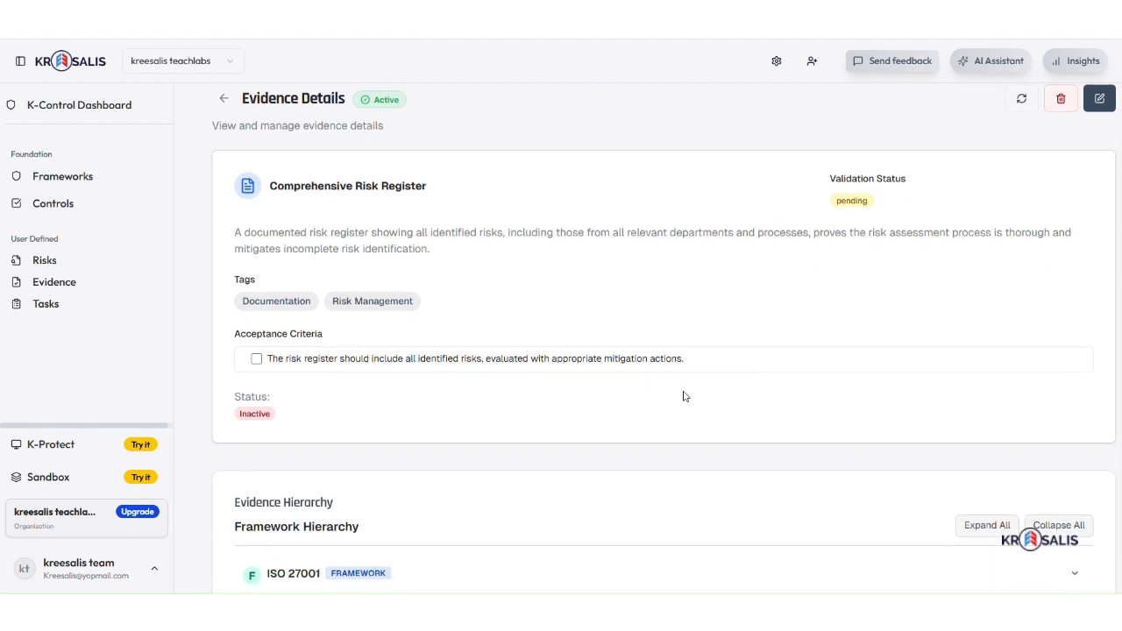
scroll(688, 397, "down", 4)
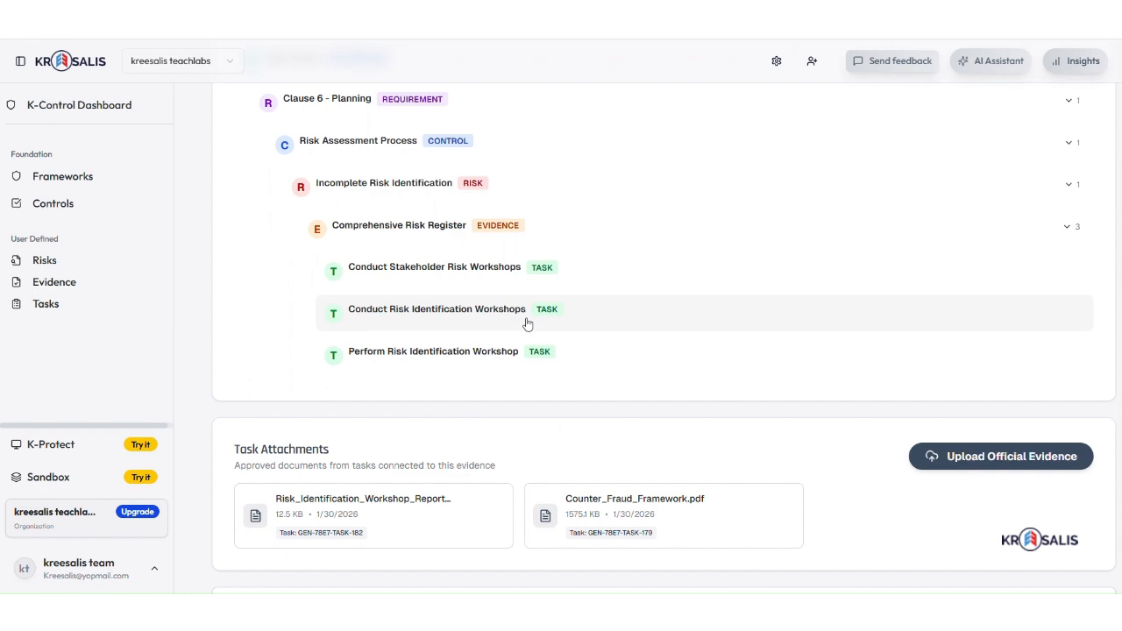
Open the Conduct Risk Identification Workshops task and review its Task Details and AI Compliance Report.
left_click(527, 324)
scroll(619, 412, "down", 5)
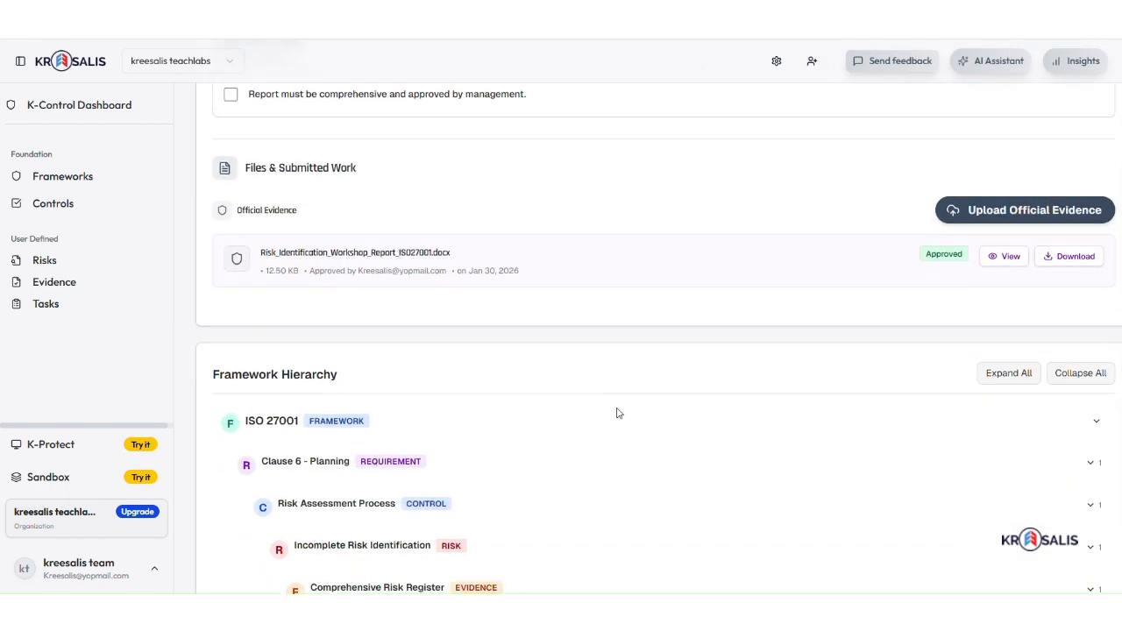
scroll(621, 412, "up", 2)
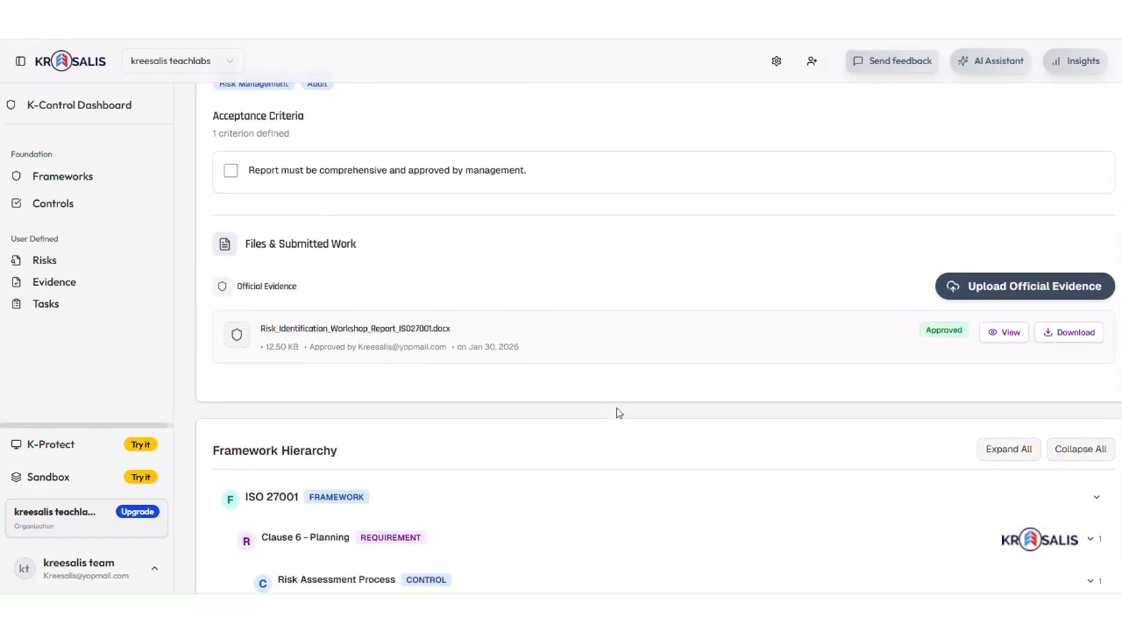
scroll(617, 412, "down", 3)
scroll(617, 413, "down", 3)
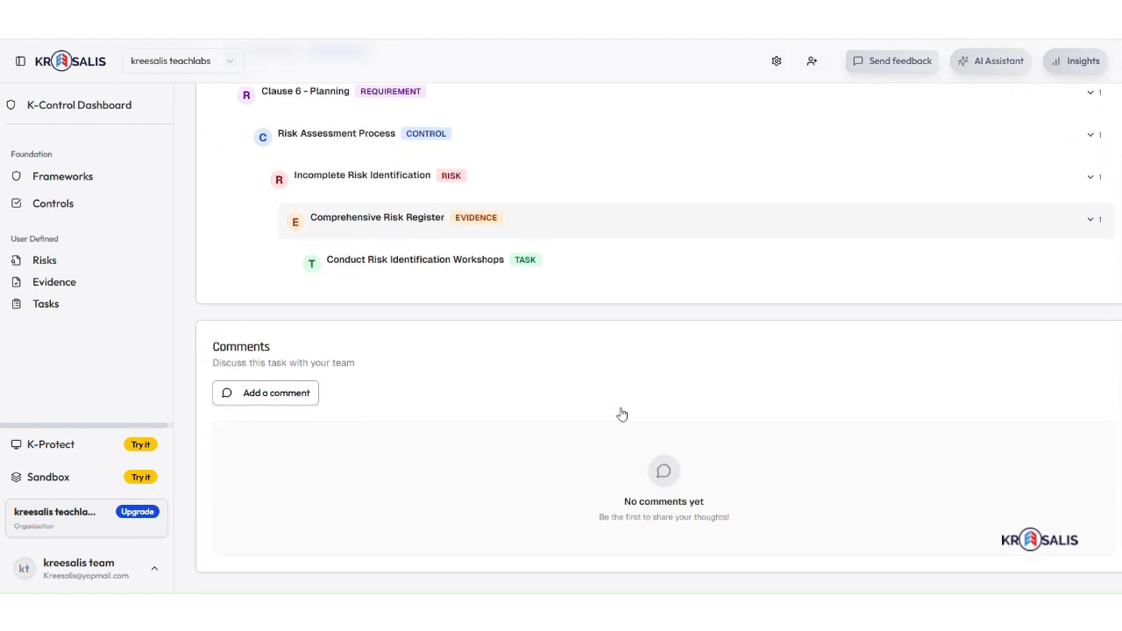
scroll(617, 413, "up", 1)
scroll(617, 413, "up", 5)
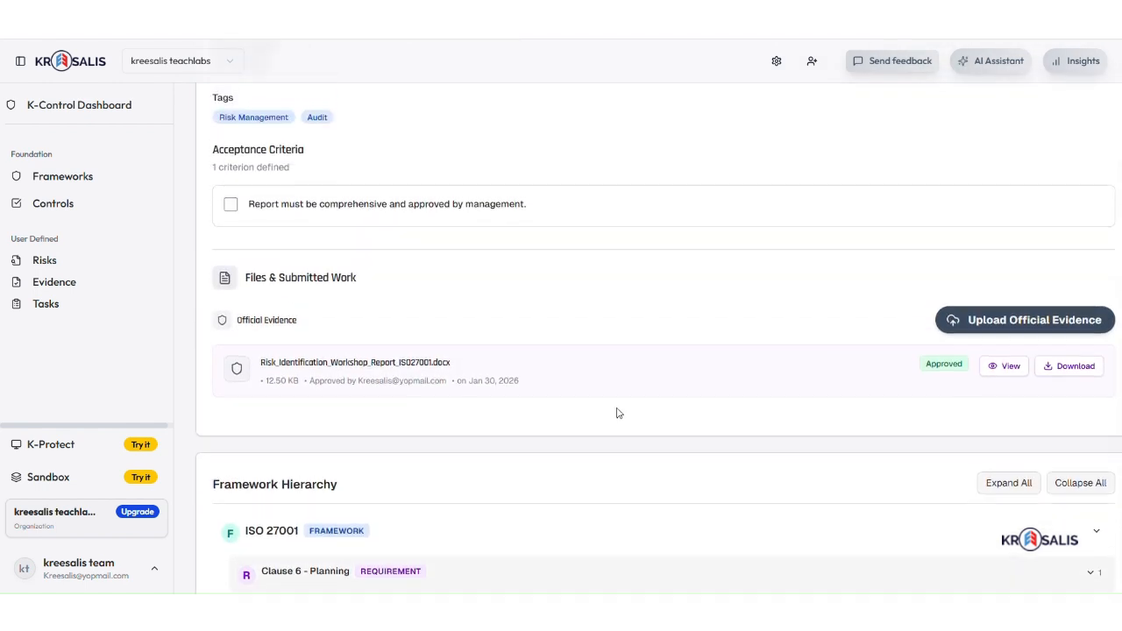
scroll(617, 413, "up", 2)
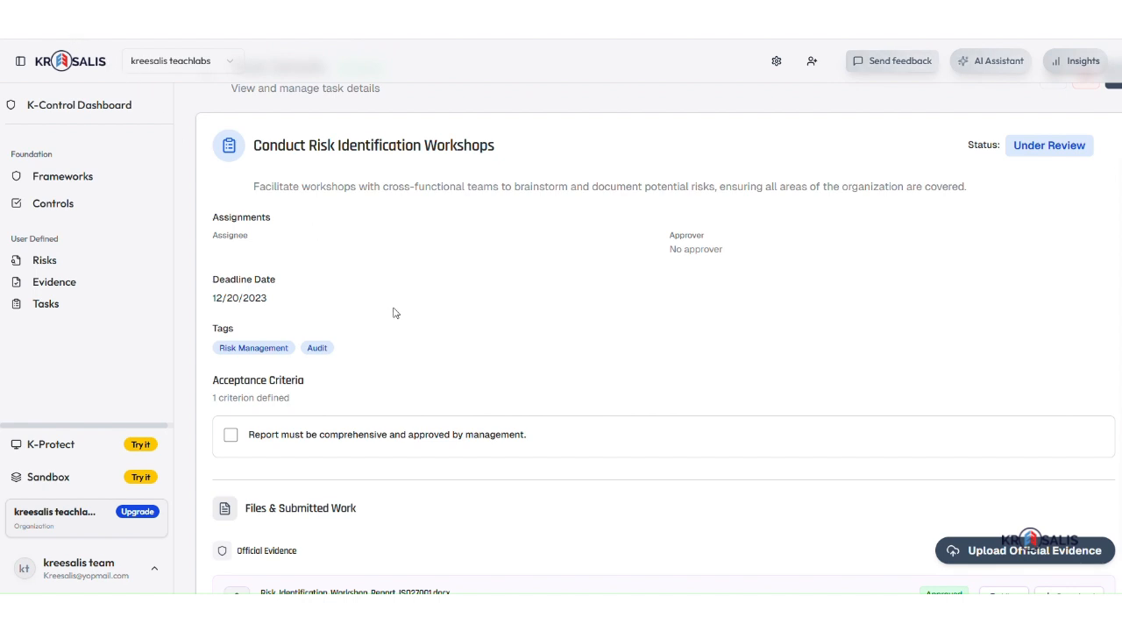
scroll(576, 379, "down", 6)
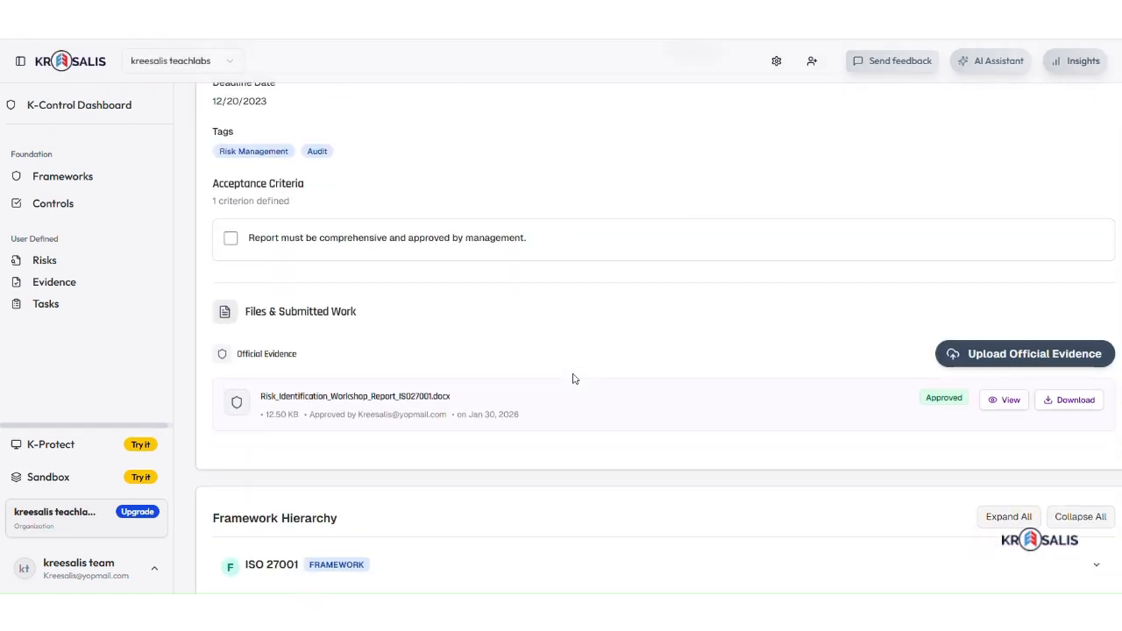
scroll(577, 379, "down", 2)
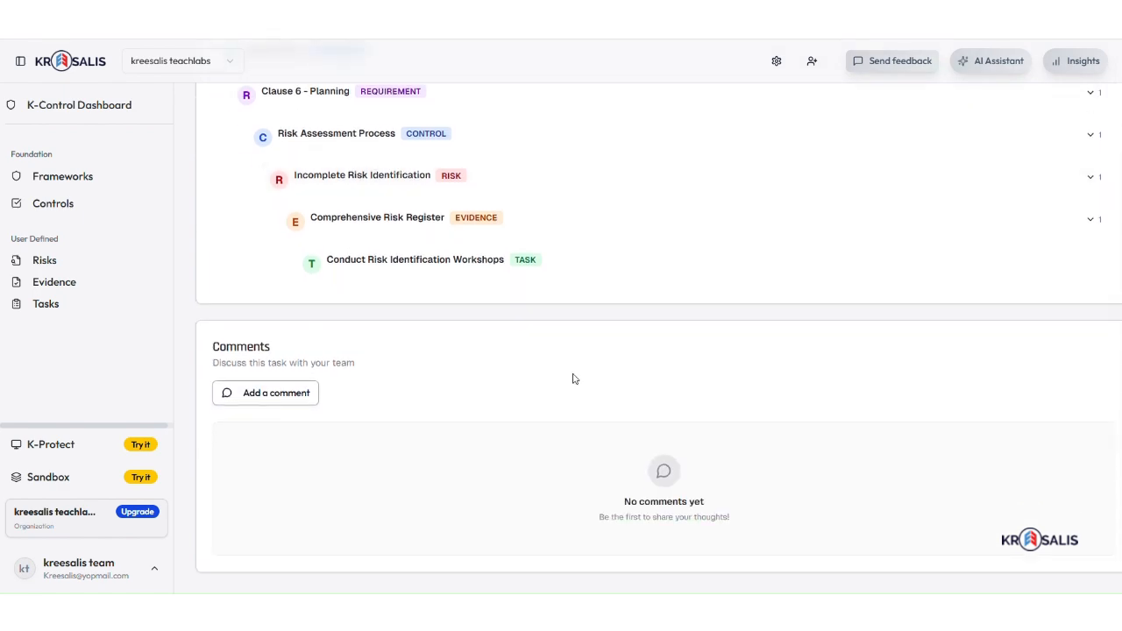
scroll(577, 379, "up", 6)
scroll(574, 378, "up", 1)
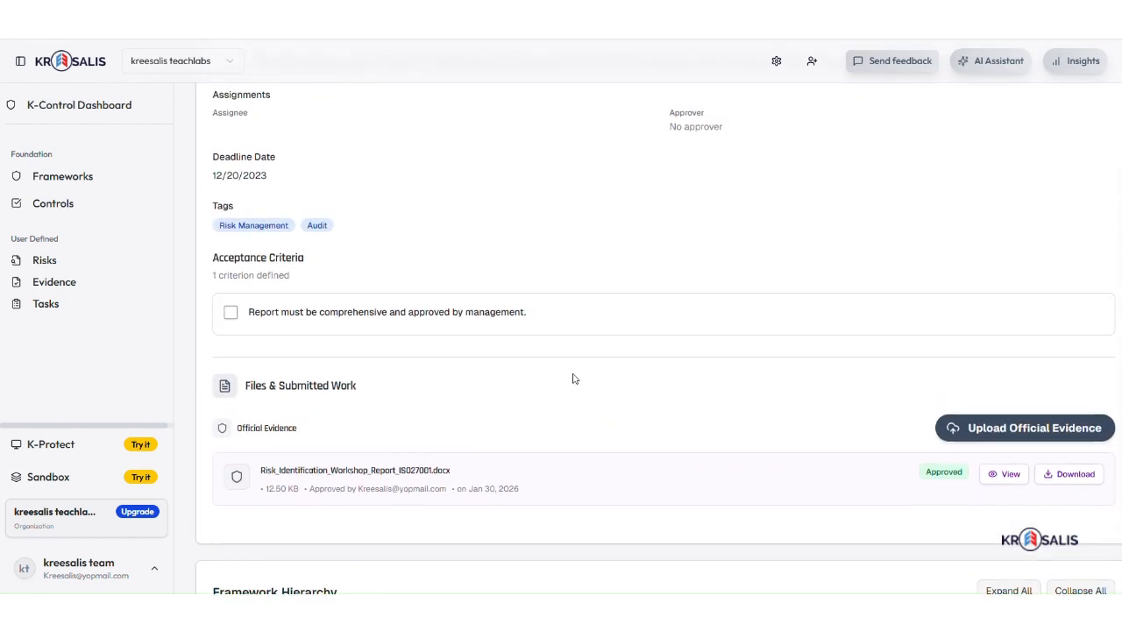
scroll(574, 379, "down", 2)
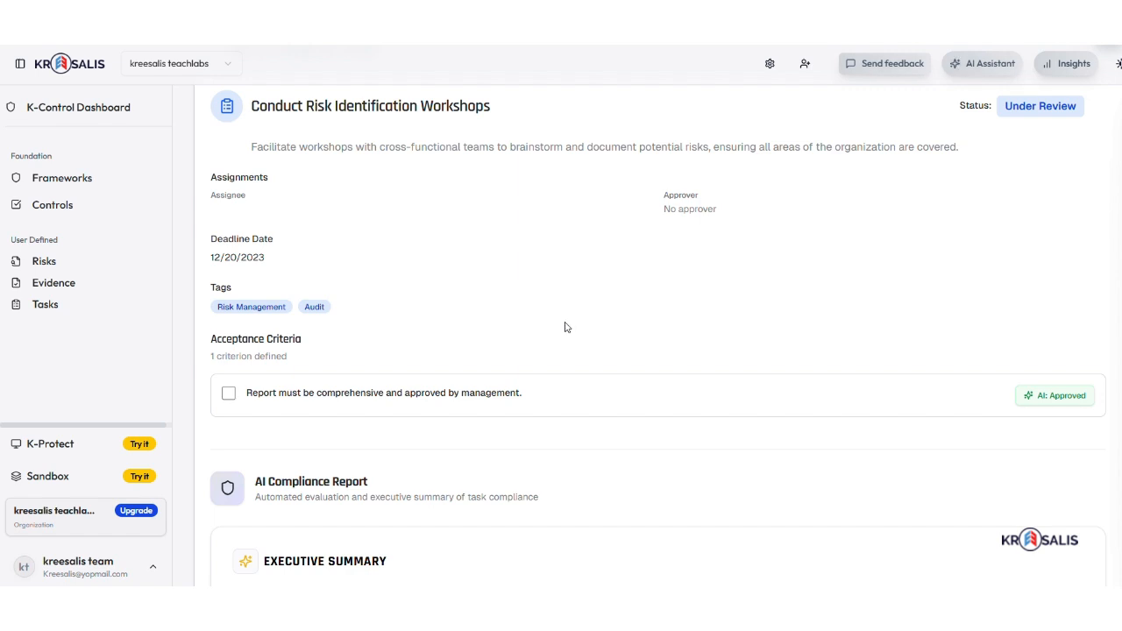
Open the AI Document Summary of Risk_Identification_Workshop_Report_ISO27001.docx.
scroll(635, 318, "down", 3)
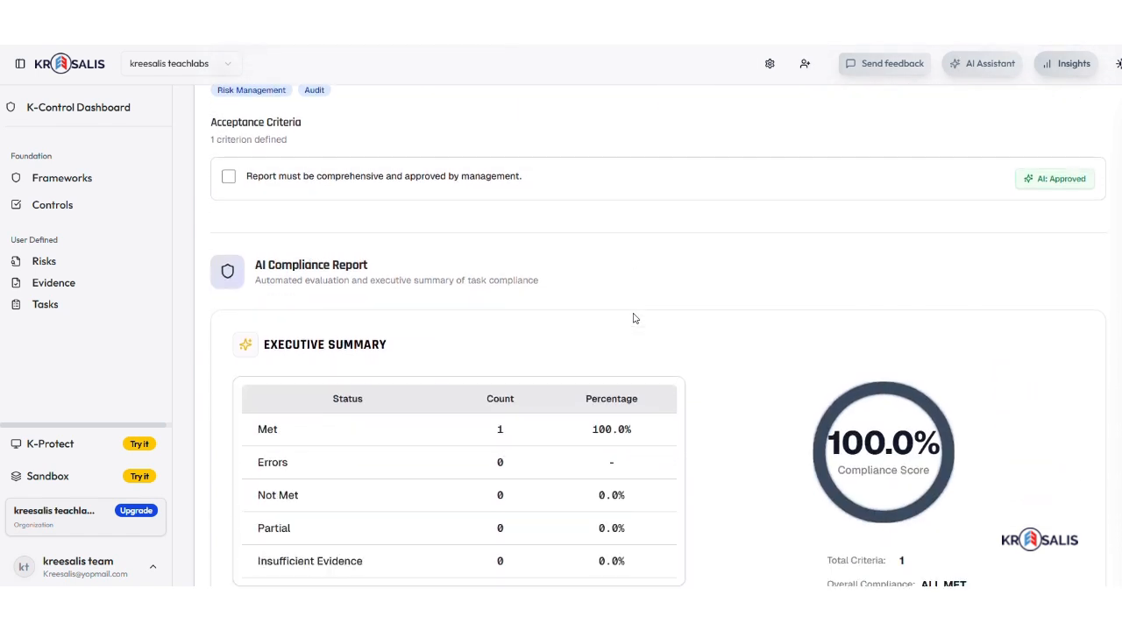
scroll(635, 318, "down", 2)
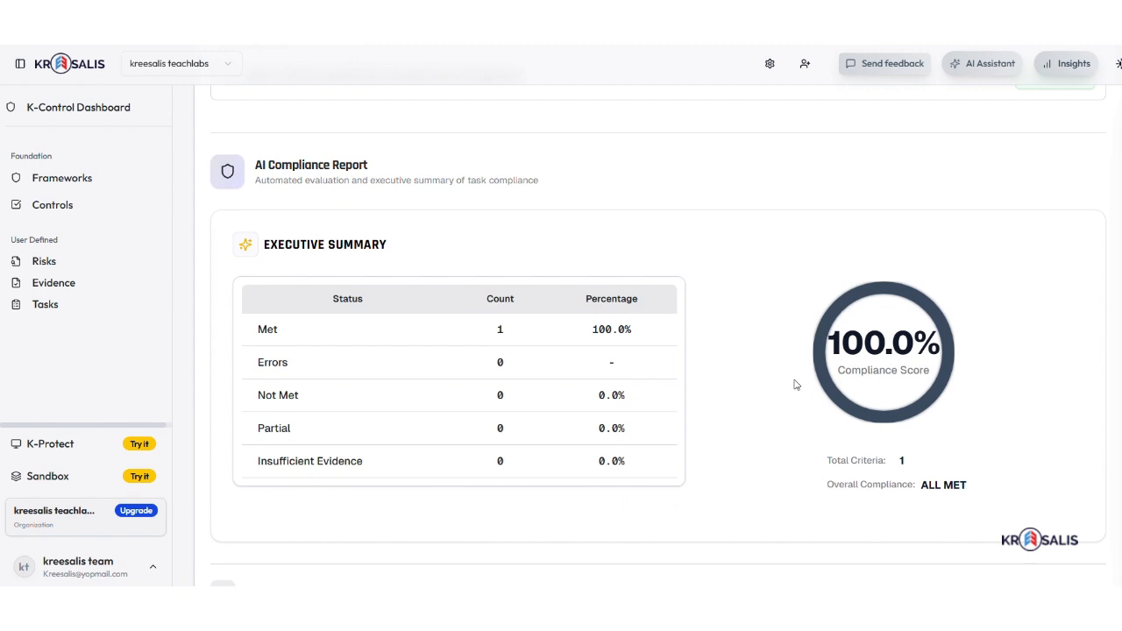
scroll(660, 413, "down", 5)
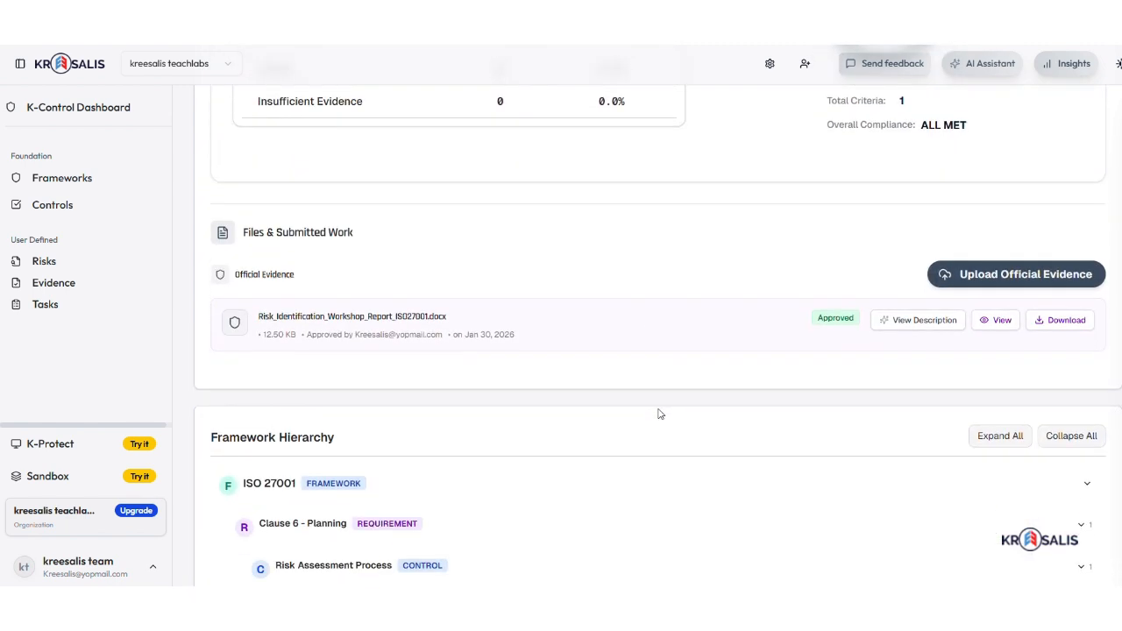
left_click(909, 323)
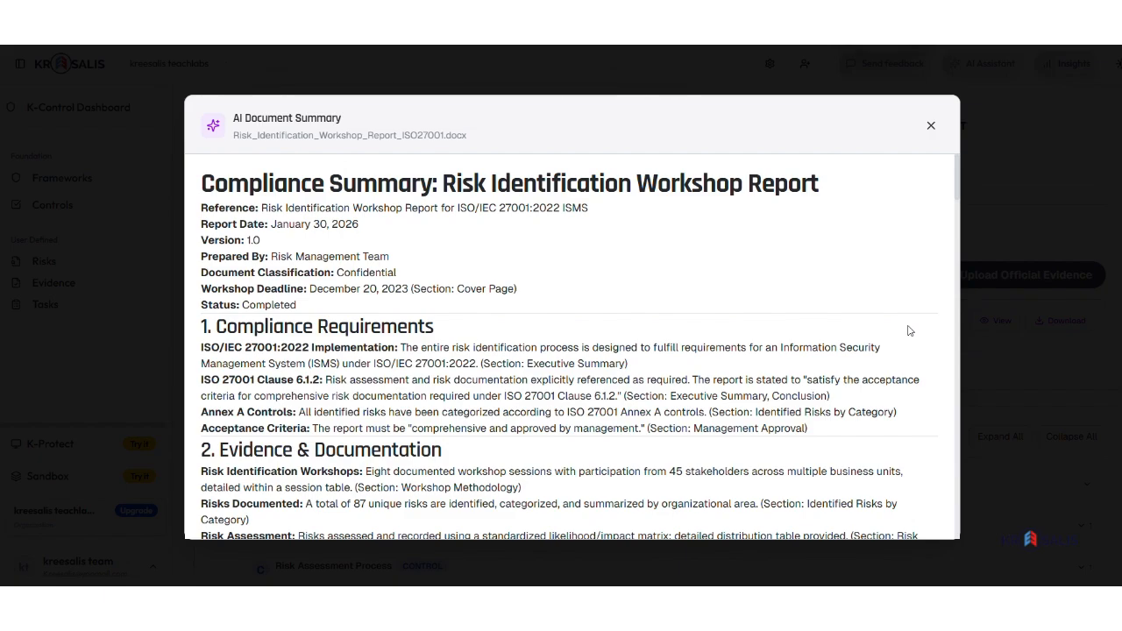
Read the summary's critical gaps, close it, and return to the Acceptance Criteria section.
scroll(473, 324, "down", 5)
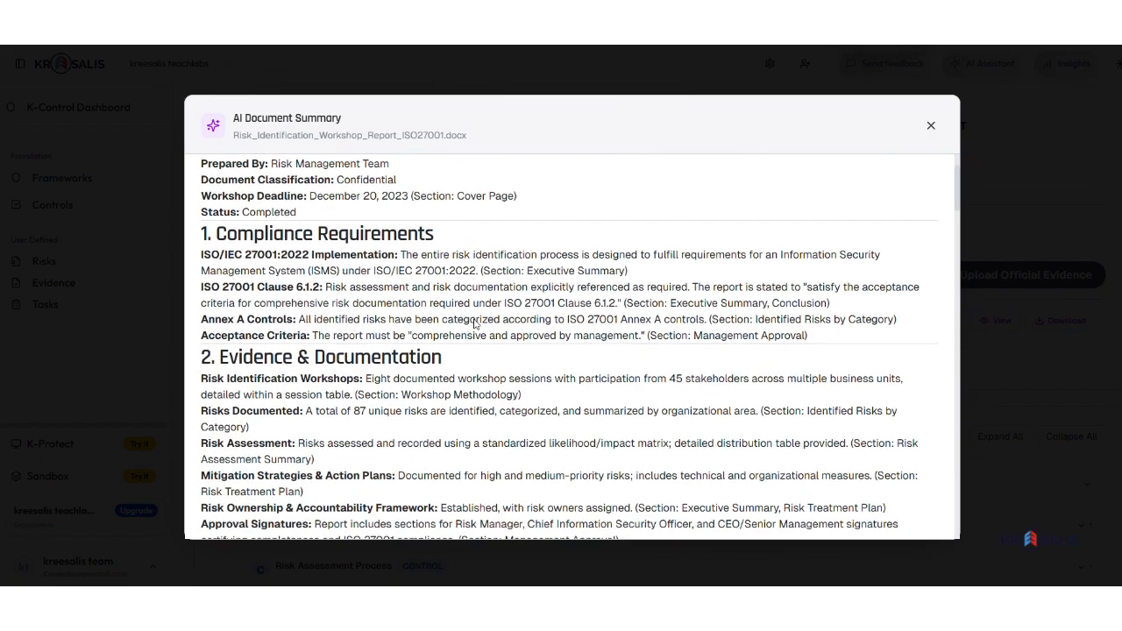
scroll(479, 325, "down", 5)
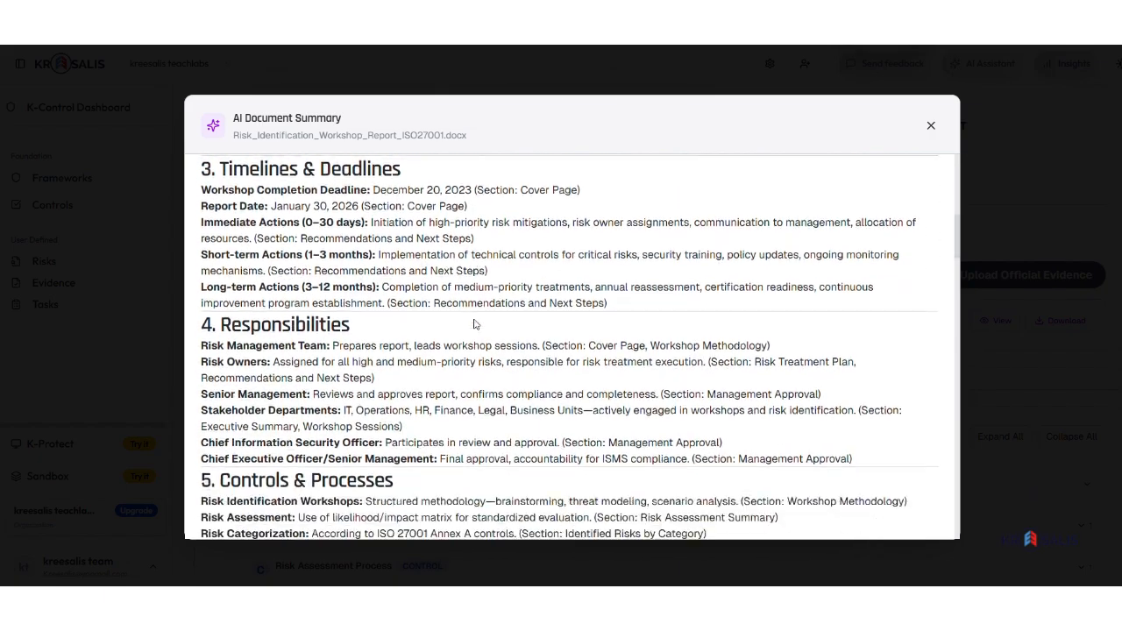
scroll(473, 324, "down", 8)
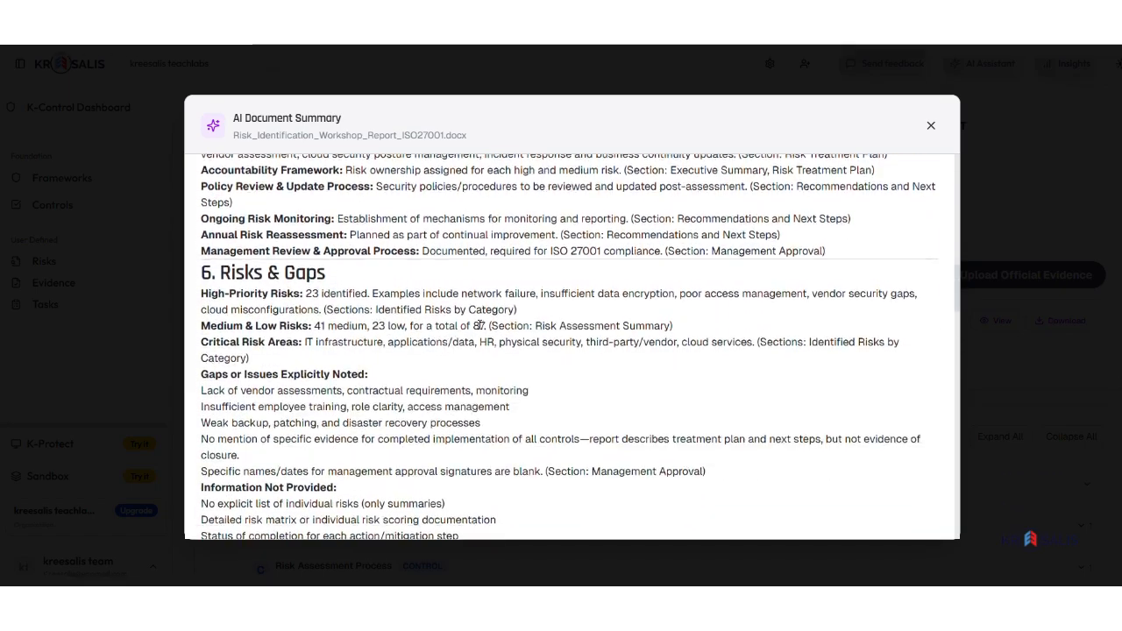
scroll(480, 325, "down", 10)
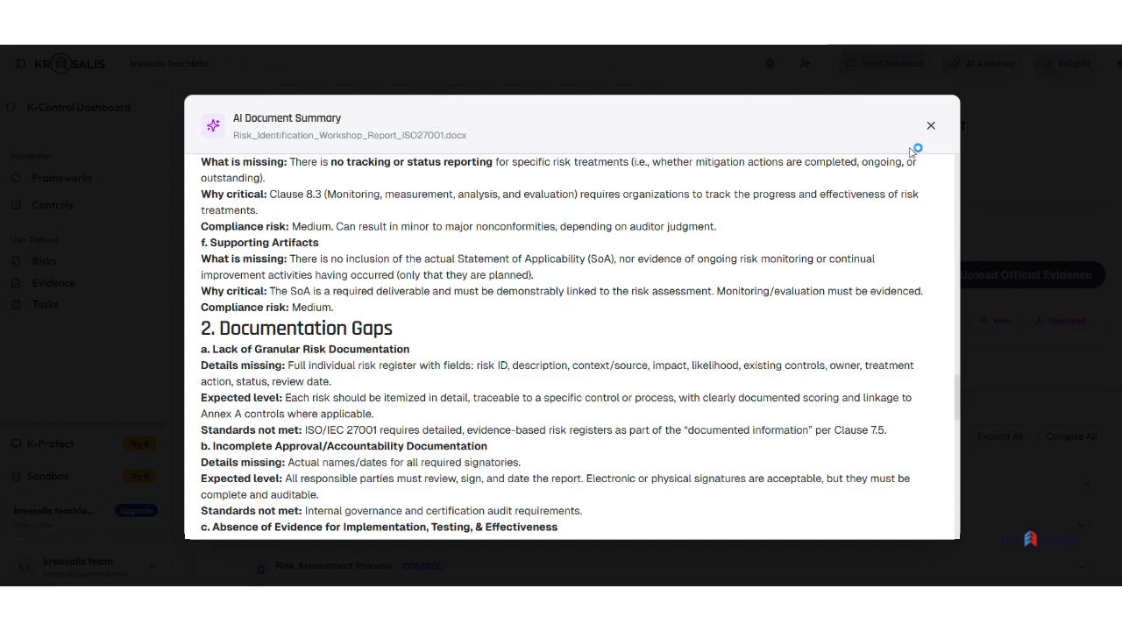
left_click(933, 126)
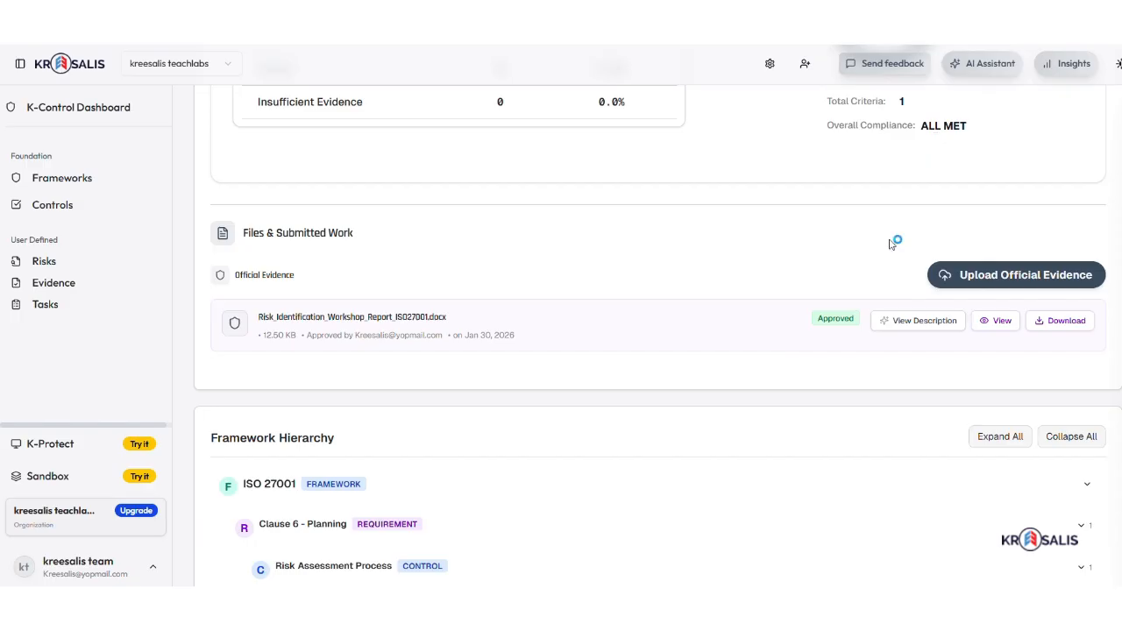
scroll(856, 314, "up", 1)
scroll(856, 313, "up", 6)
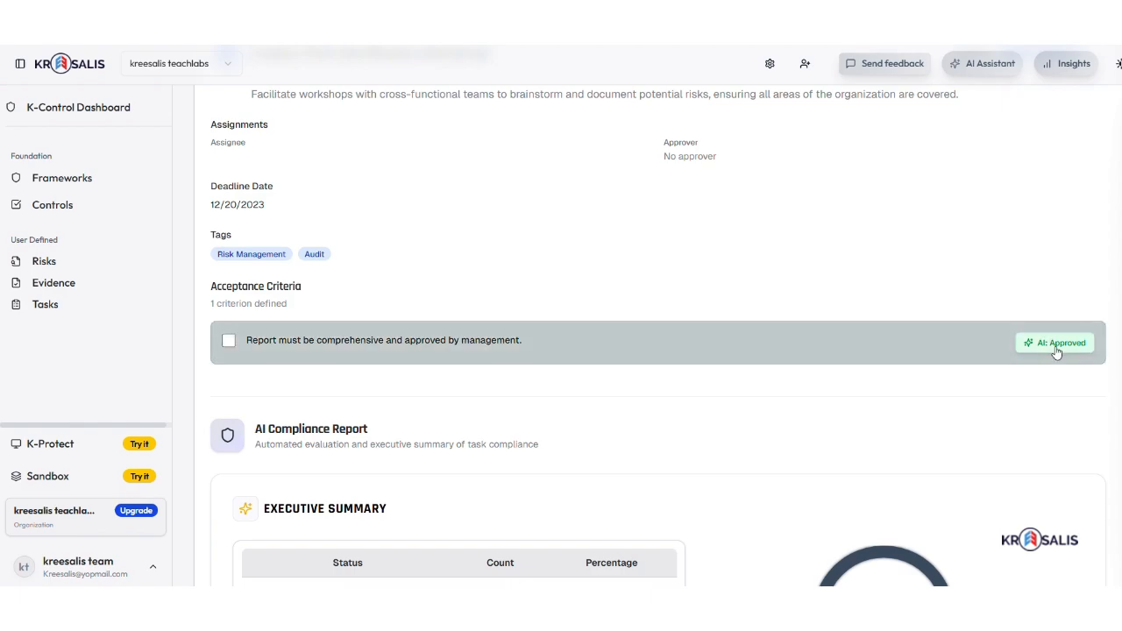
left_click(1057, 350)
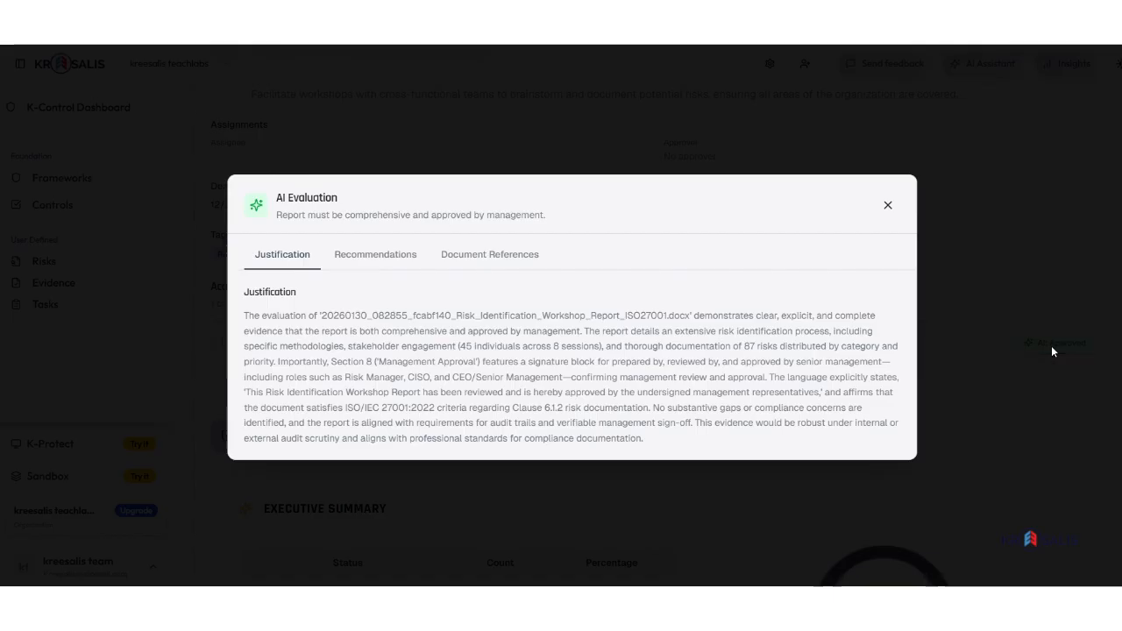
left_click(375, 257)
left_click(481, 281)
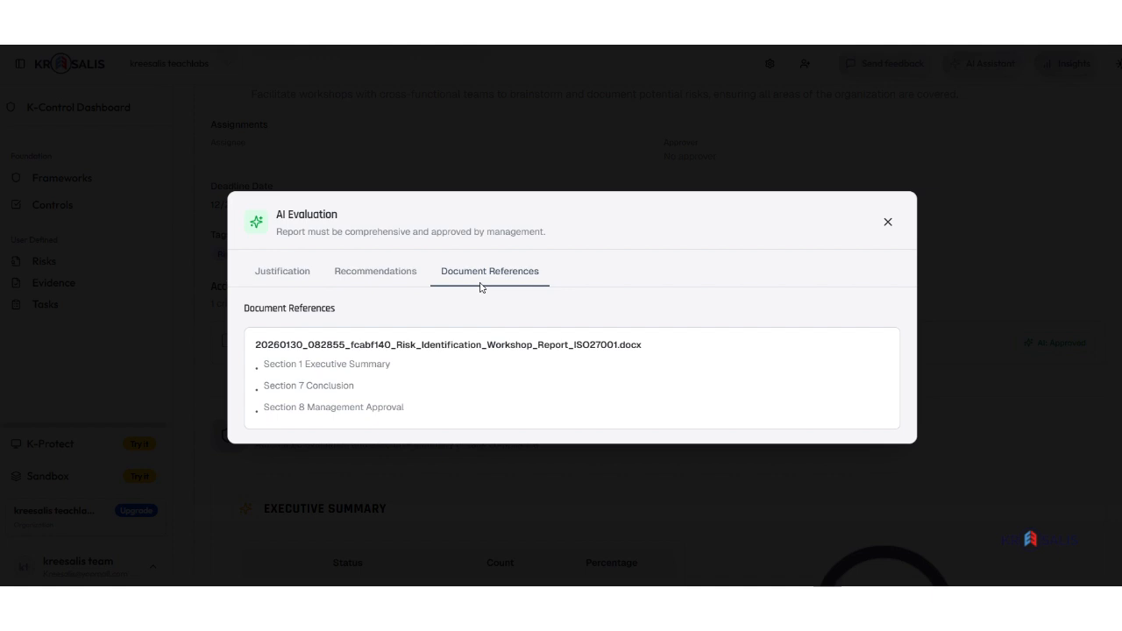
left_click(398, 277)
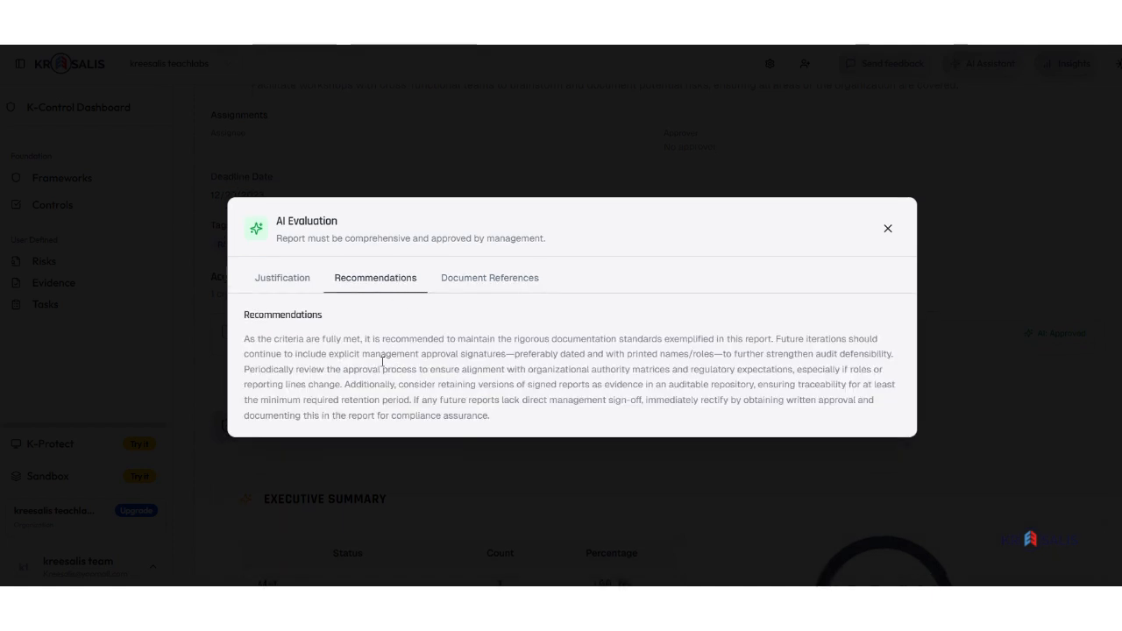
left_click(302, 287)
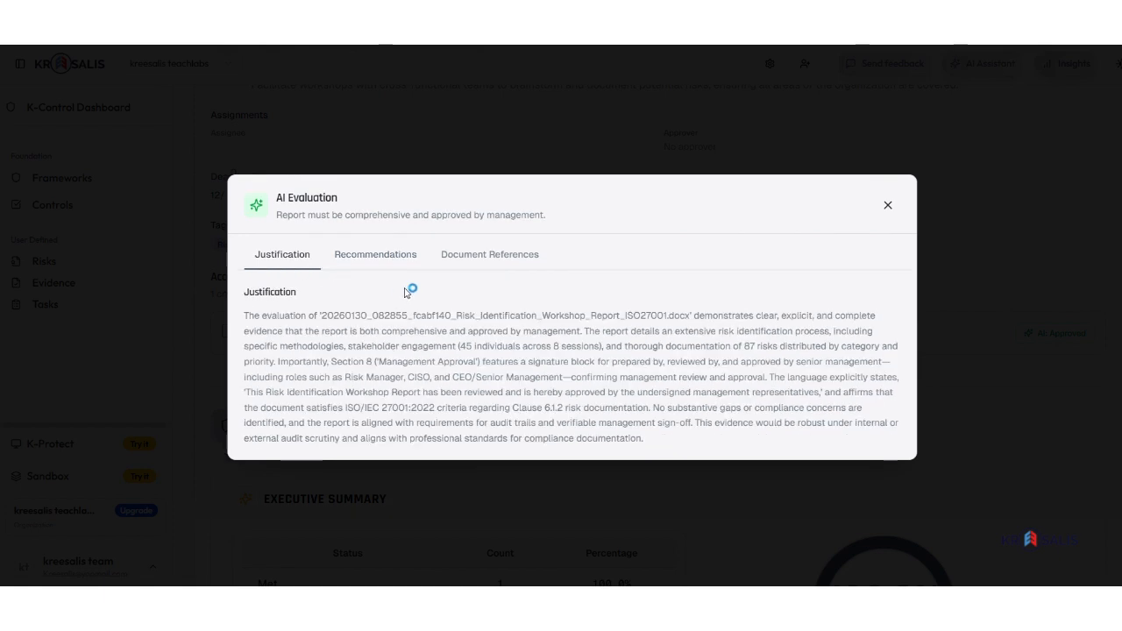
left_click(470, 270)
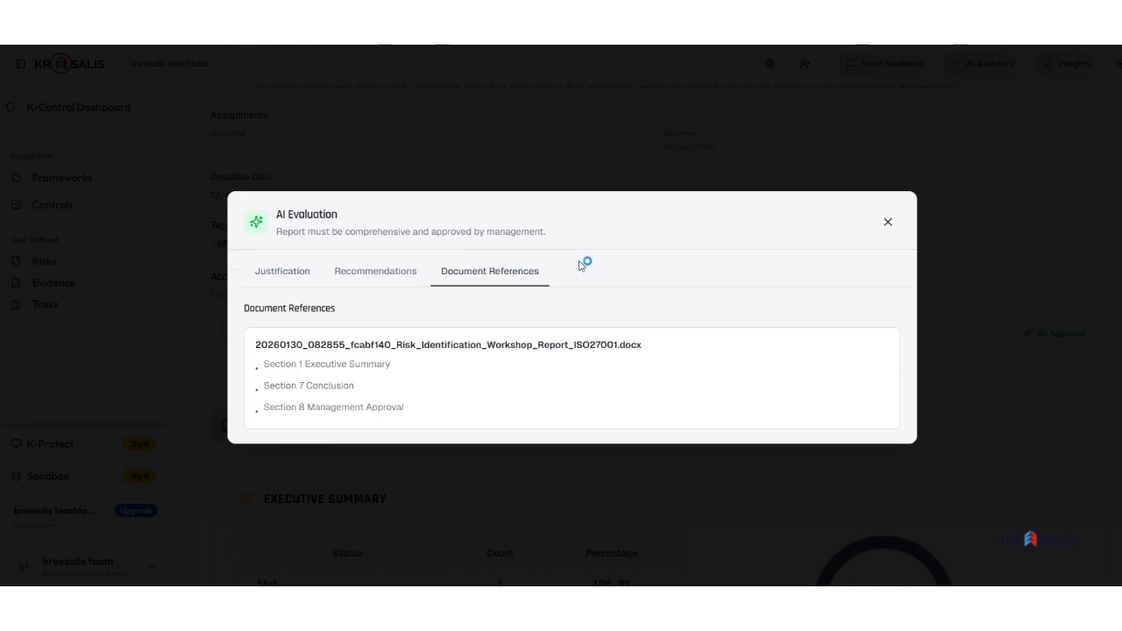
left_click(890, 223)
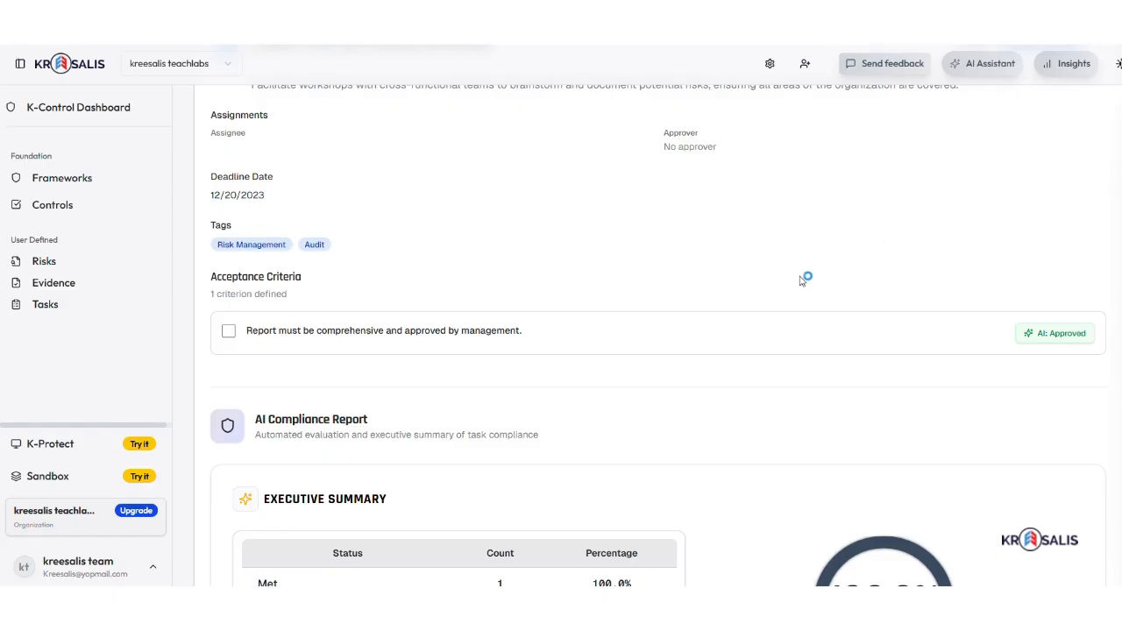
Scroll through the task's Executive Summary and Framework Hierarchy to review its 100% compliance.
scroll(798, 279, "down", 1)
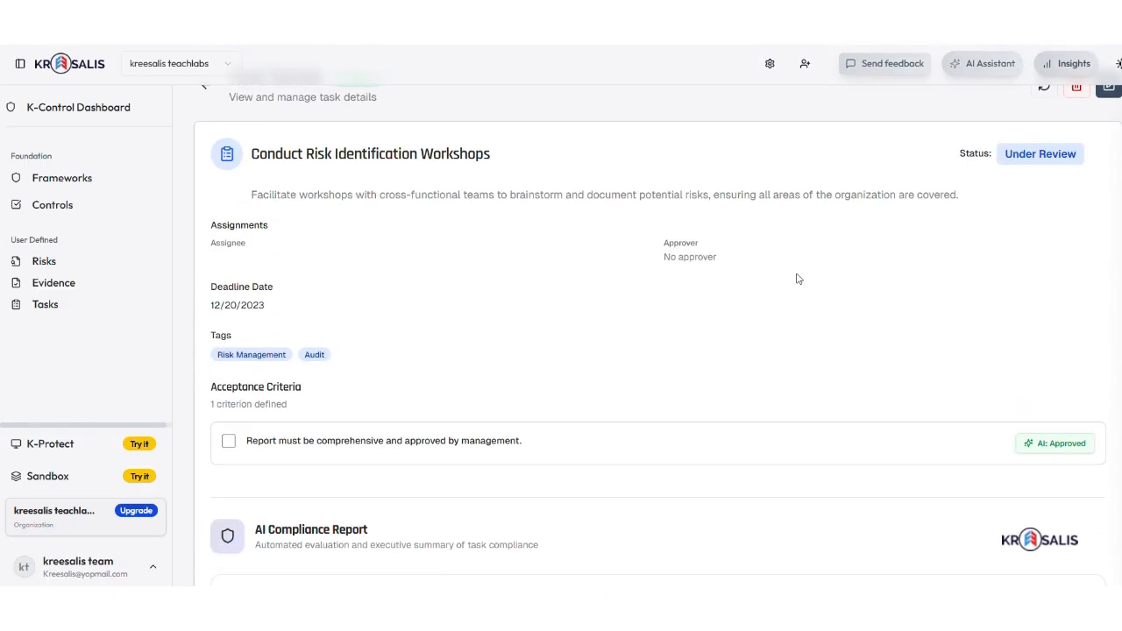
scroll(798, 279, "down", 4)
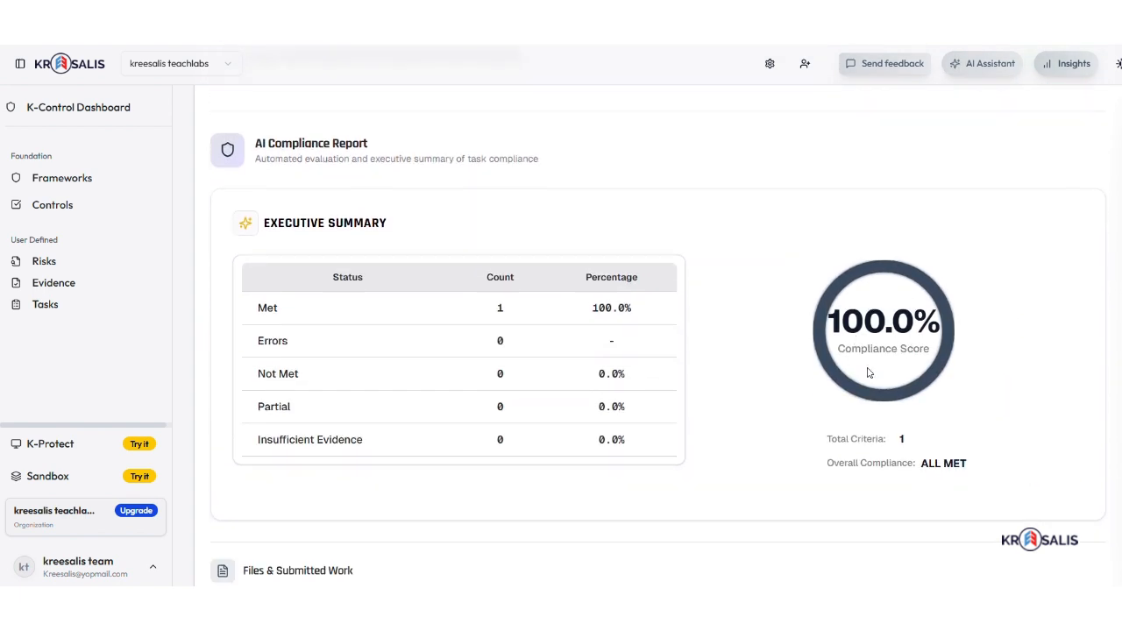
scroll(890, 443, "down", 1)
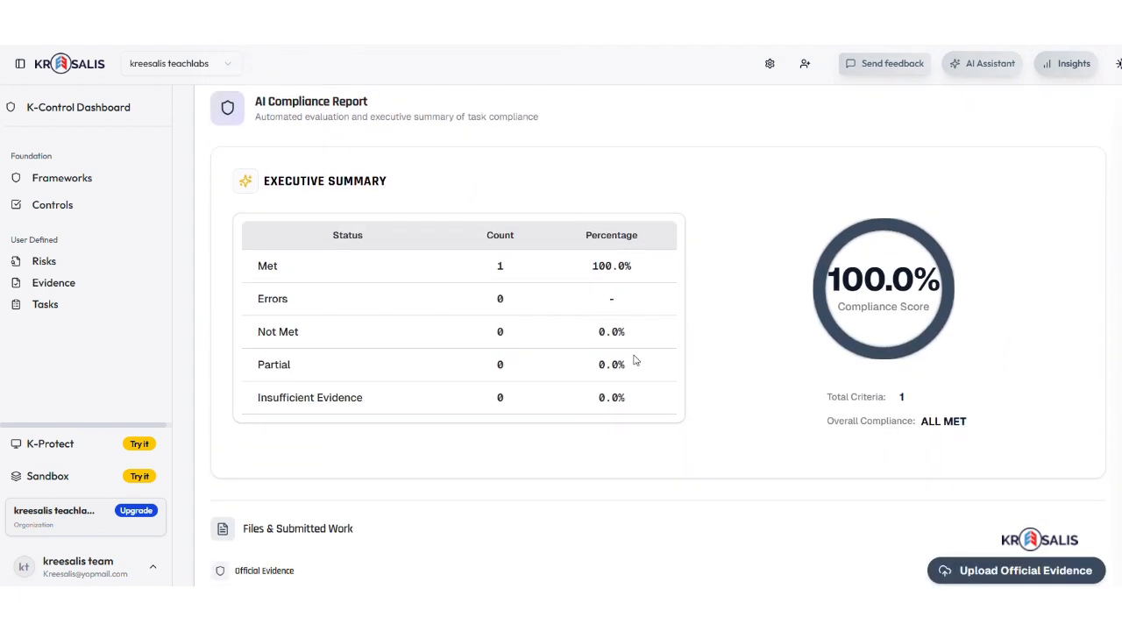
scroll(858, 450, "down", 3)
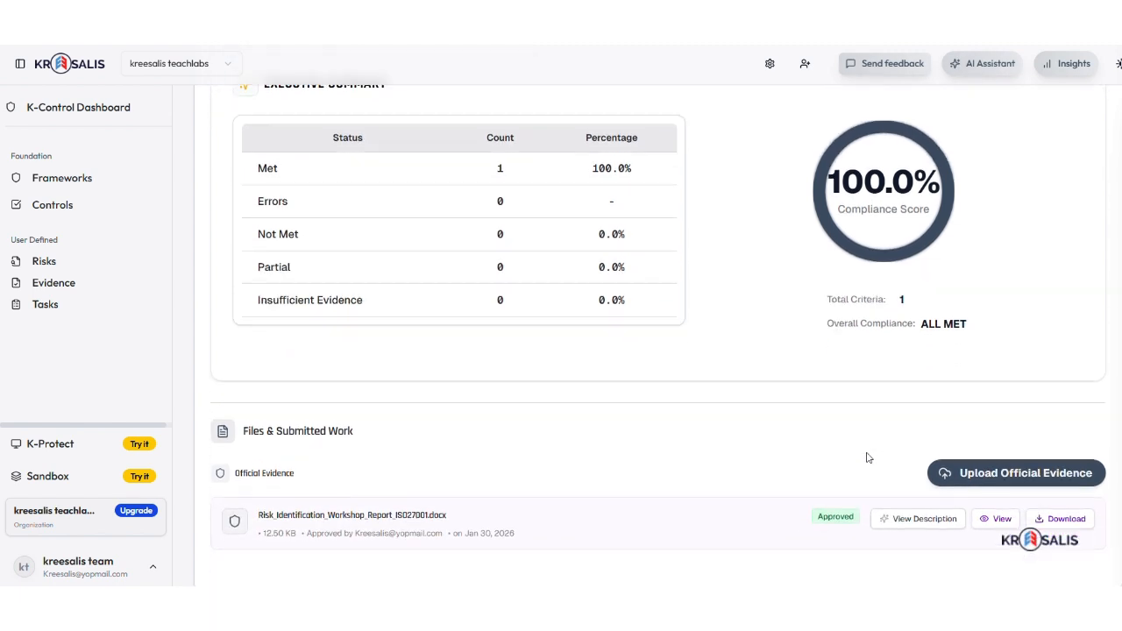
scroll(868, 457, "down", 3)
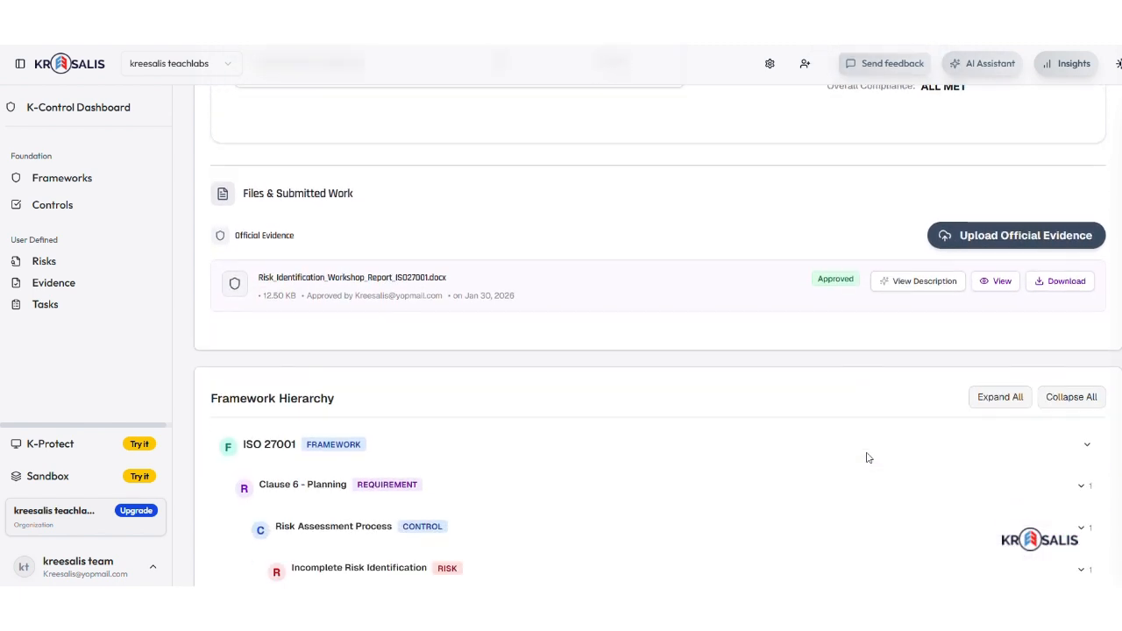
scroll(906, 418, "down", 3)
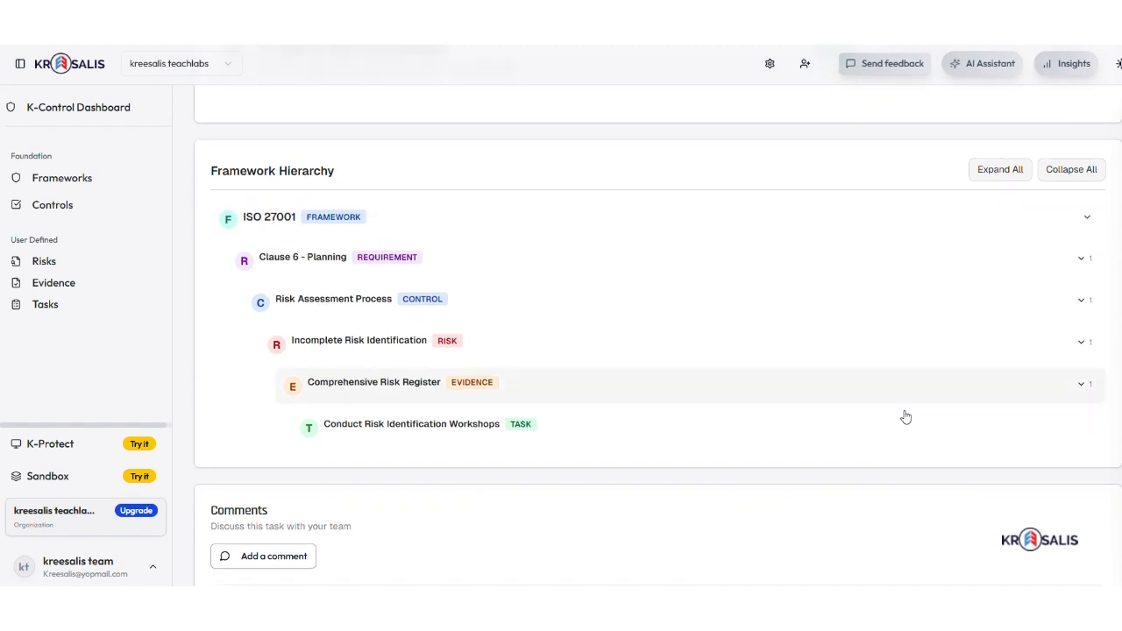
scroll(906, 417, "up", 3)
scroll(905, 417, "up", 5)
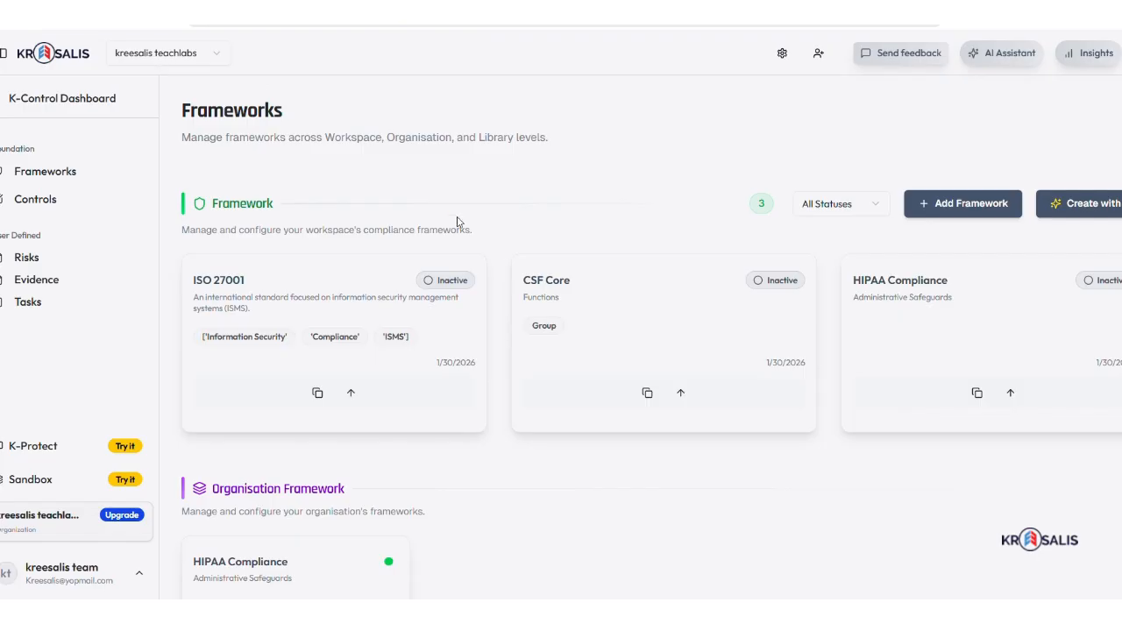
Start a fresh Ask Kue chat and send 'create PCI DSS FRAMEWORK'.
left_click(975, 60)
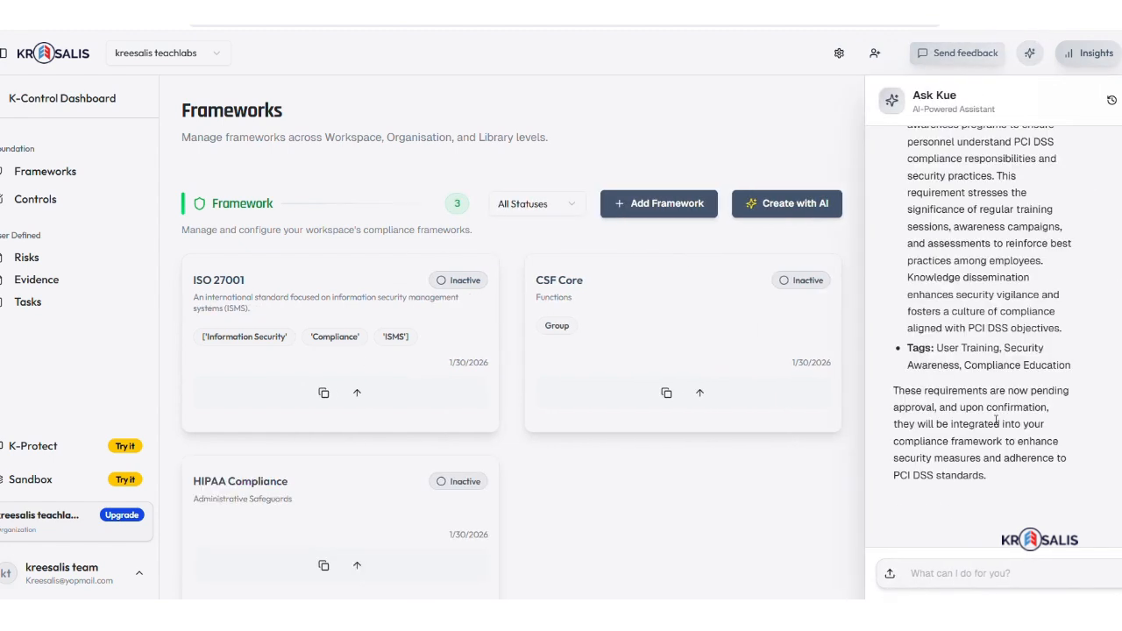
left_click(942, 576)
left_click(1121, 100)
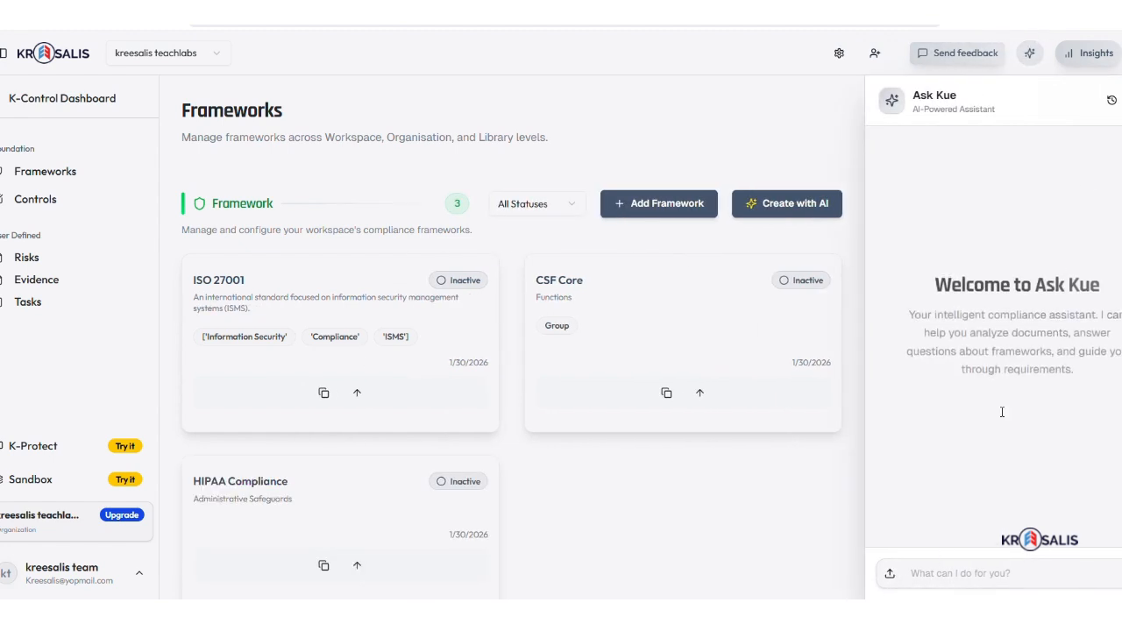
left_click(953, 577)
type("c")
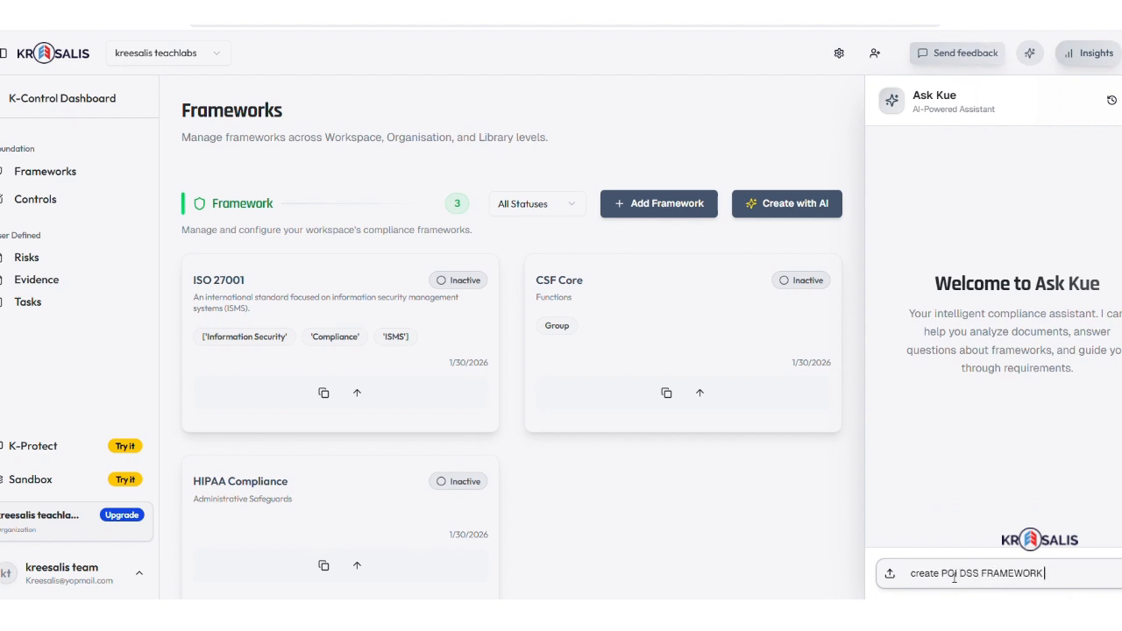
type("reate PCI DSS FRAMEWORK")
key("Return")
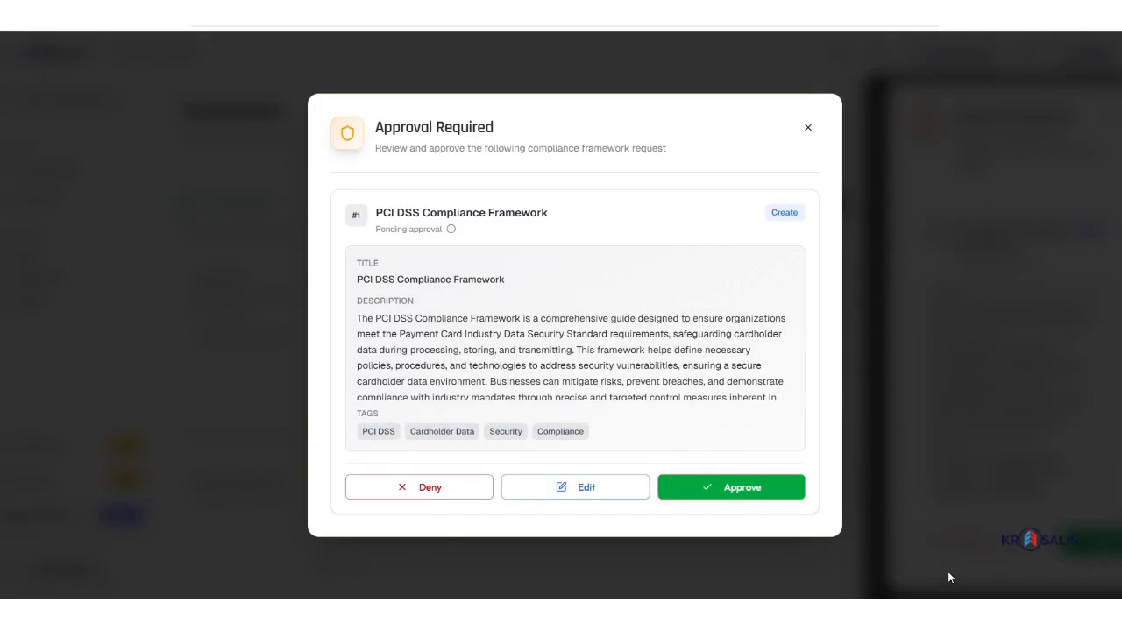
Approve the PCI DSS Compliance Framework and ask Ask Kue to 'create requirement for this'.
left_click(728, 489)
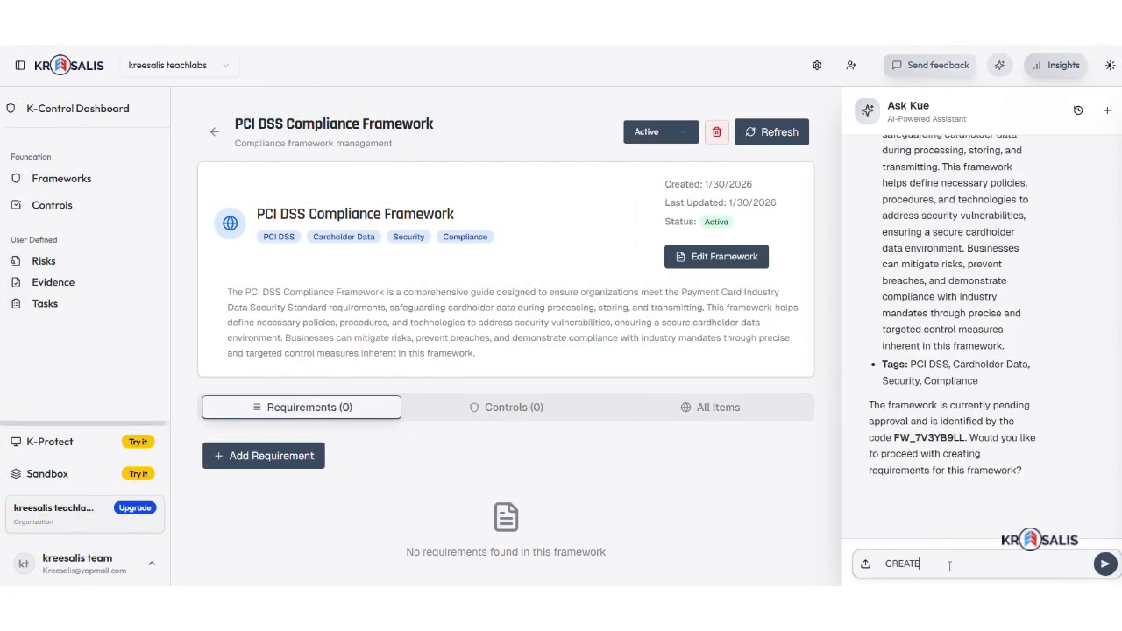
key("BackSpace")
key("BackSpace")
key("BackSpace")
key("BackSpace")
key("BackSpace")
key("BackSpace")
type("create requirement for this")
key("Return")
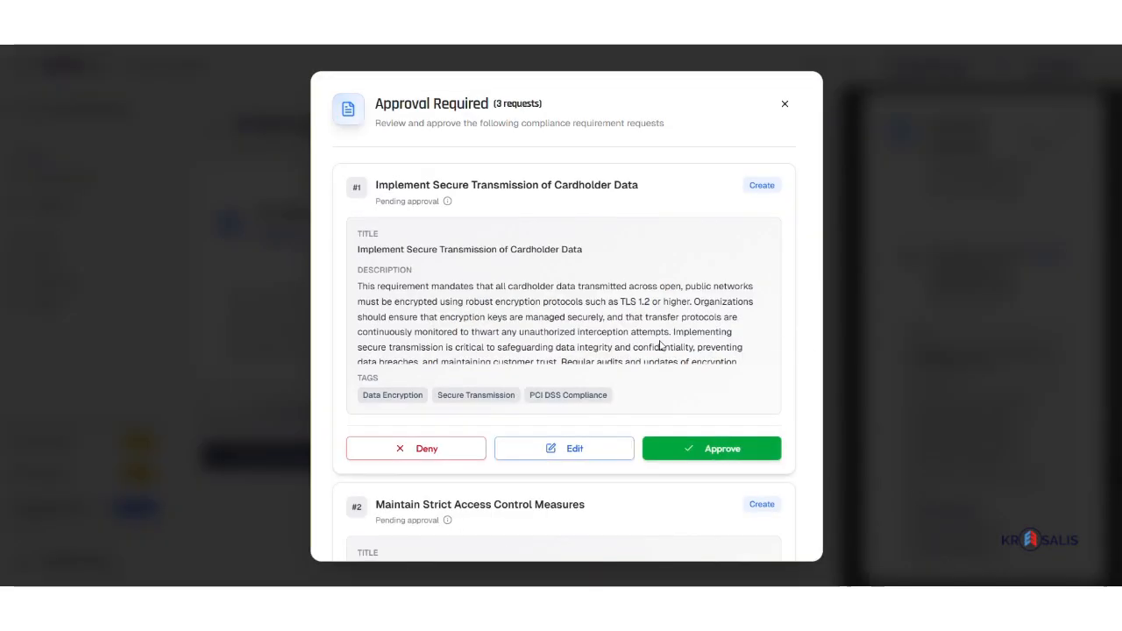
Approve the first two proposed requirements.
scroll(693, 369, "down", 5)
left_click(696, 349)
left_click(712, 479)
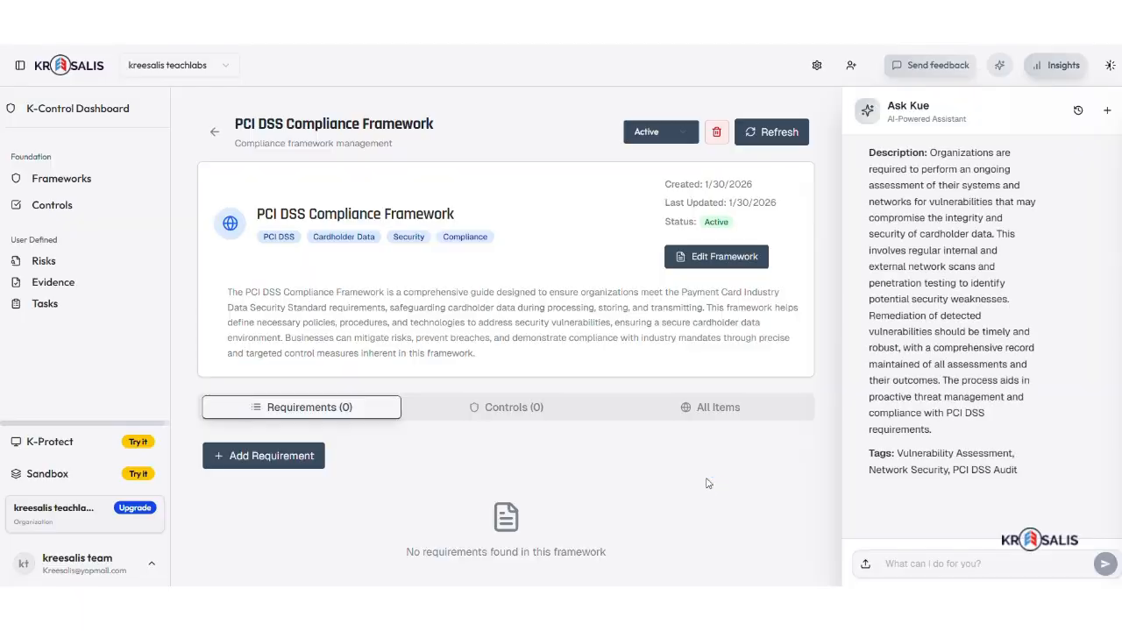
Ask Ask Kue to 'create control for this' and confirm with 'yes proceed'.
left_click(929, 565)
type("create control for ")
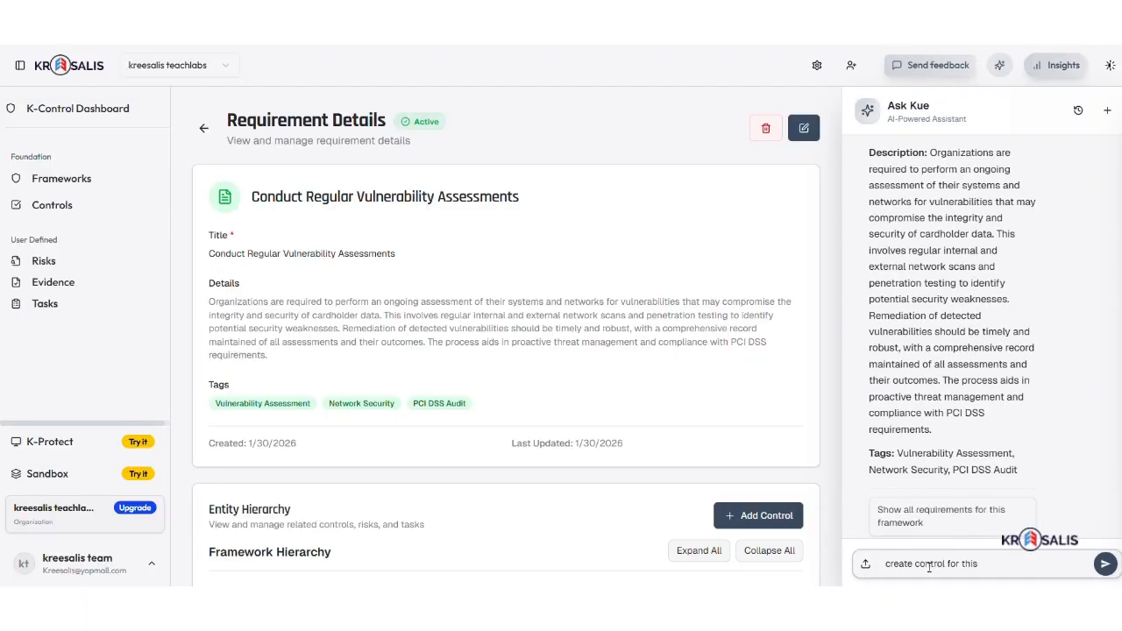
type("this")
key("Return")
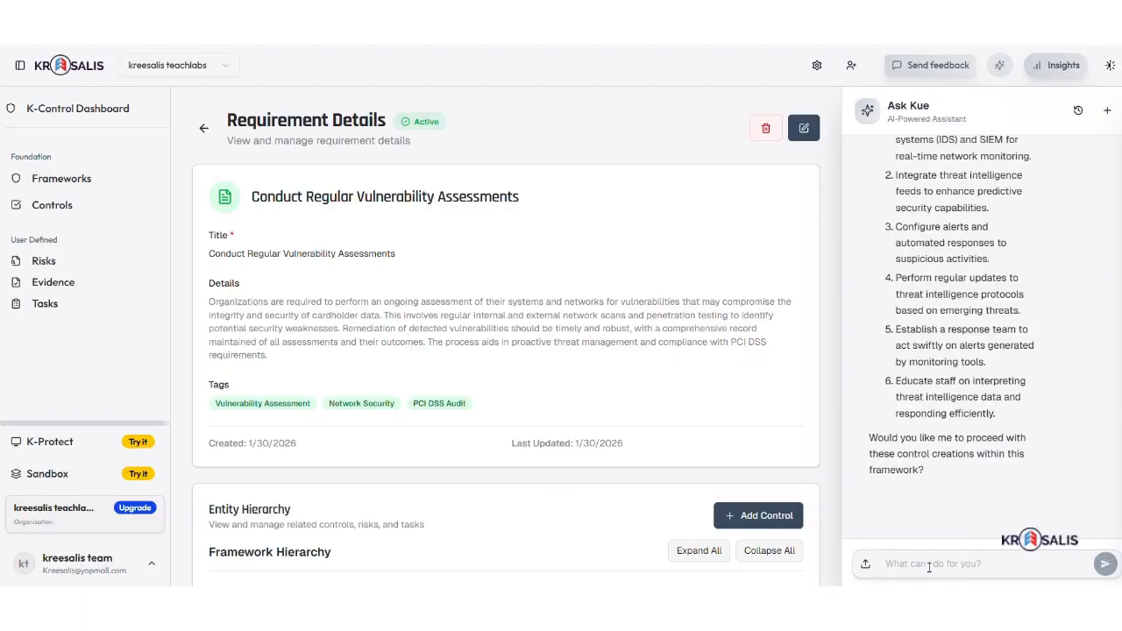
type("yes proceed")
key("Return")
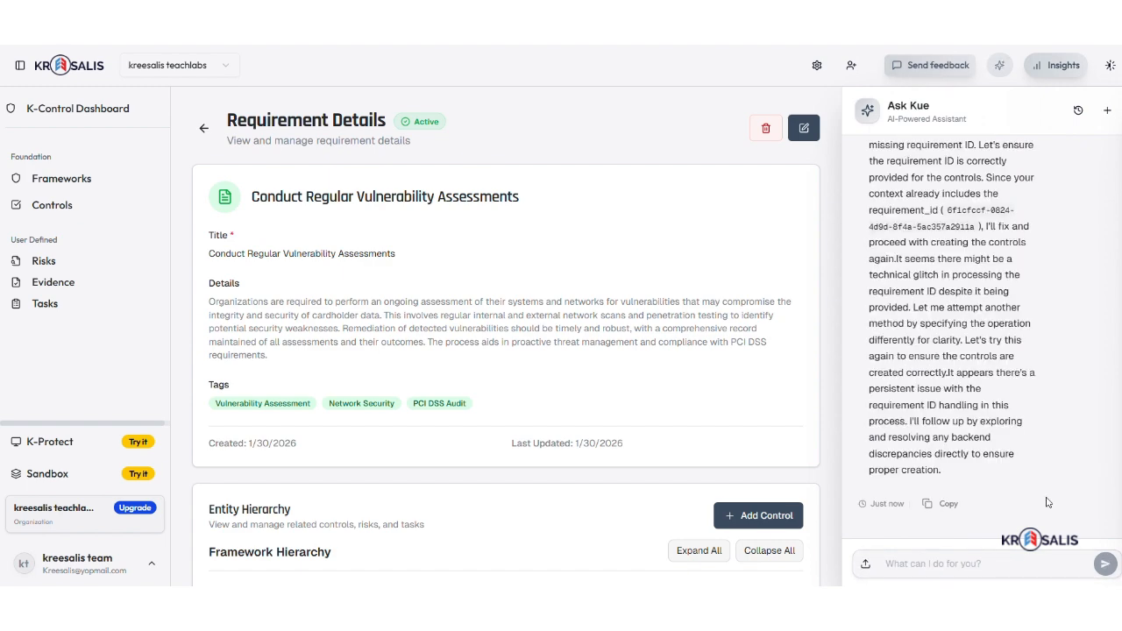
Send the suggested request to list this requirement's controls.
left_click(936, 512)
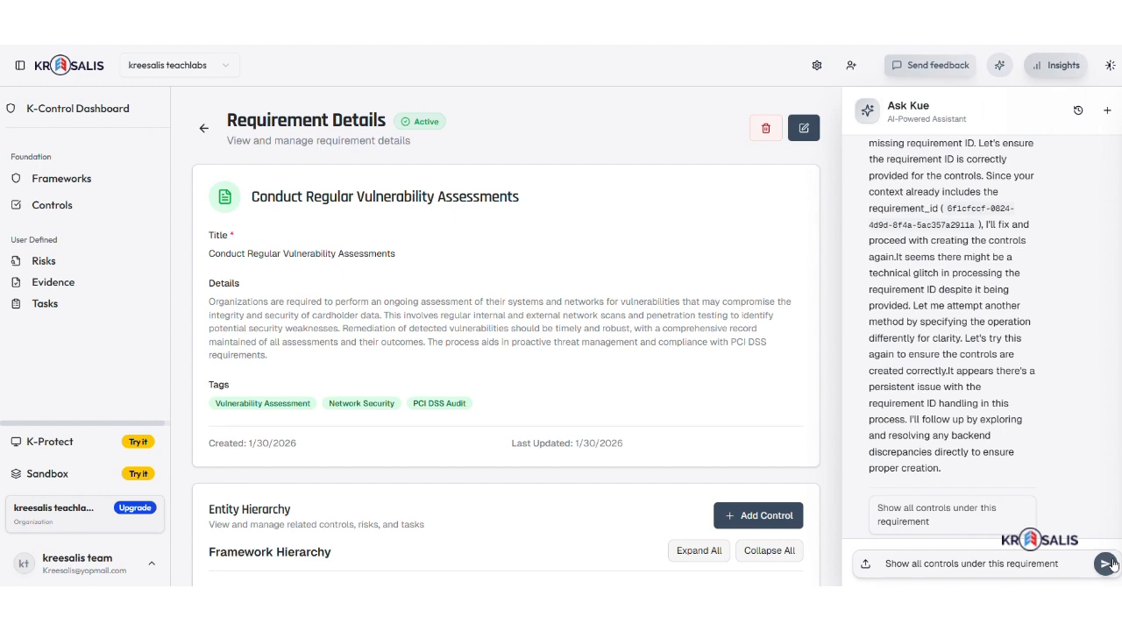
left_click(1106, 564)
scroll(1053, 424, "up", 5)
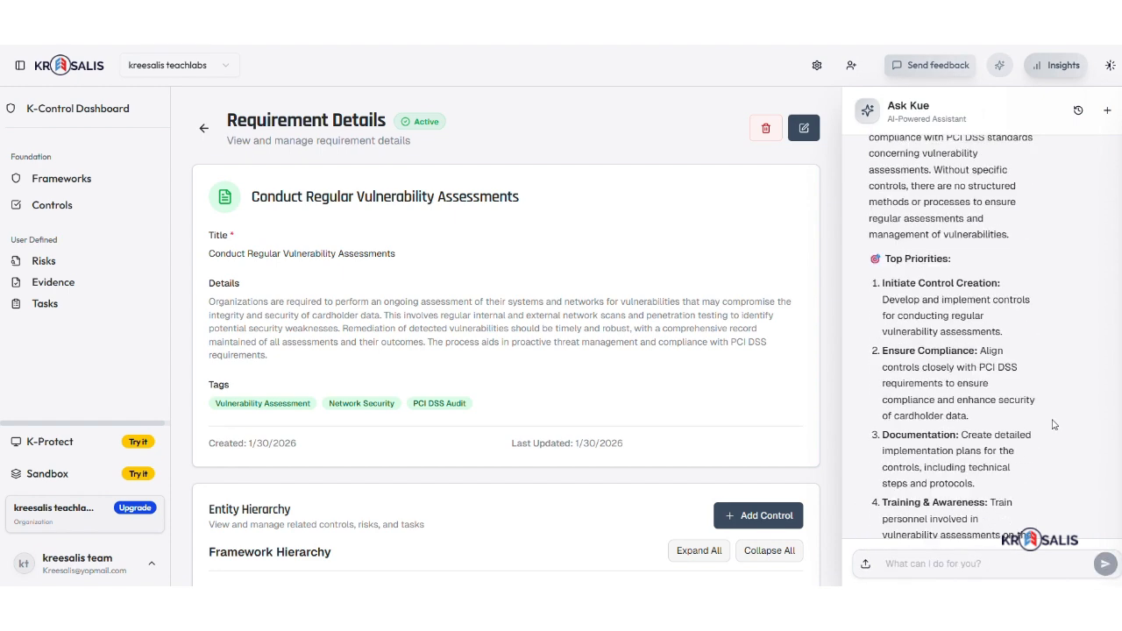
scroll(1053, 424, "down", 5)
Request a control and approve the Regular Penetration Testing and Vulnerability Remediation Protocol control.
left_click(994, 563)
type("create control for this")
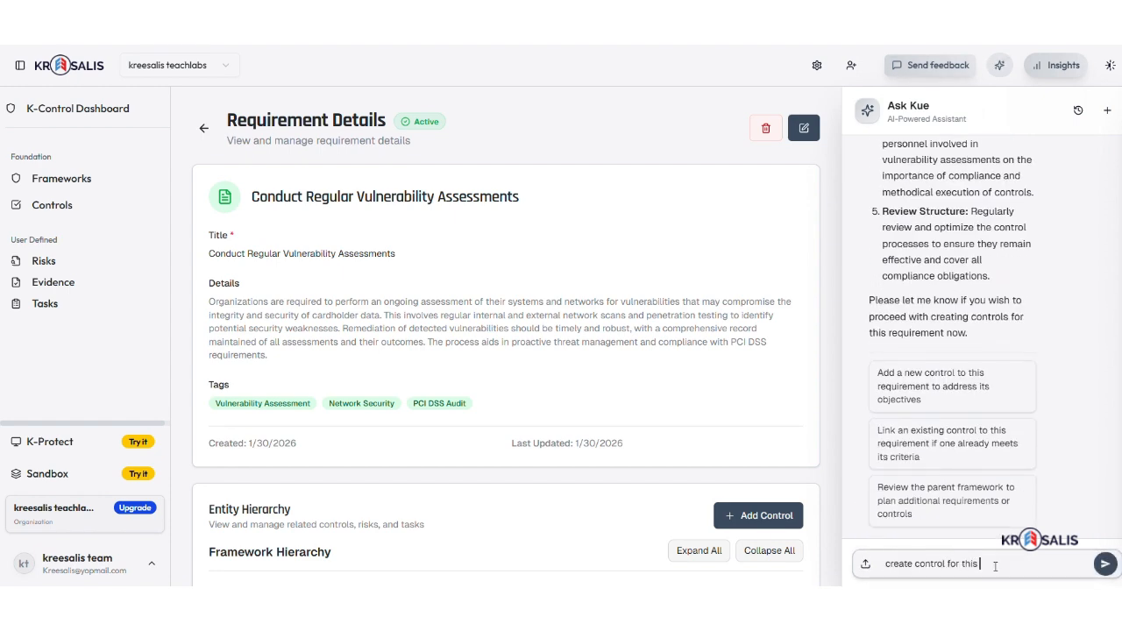
key("Return")
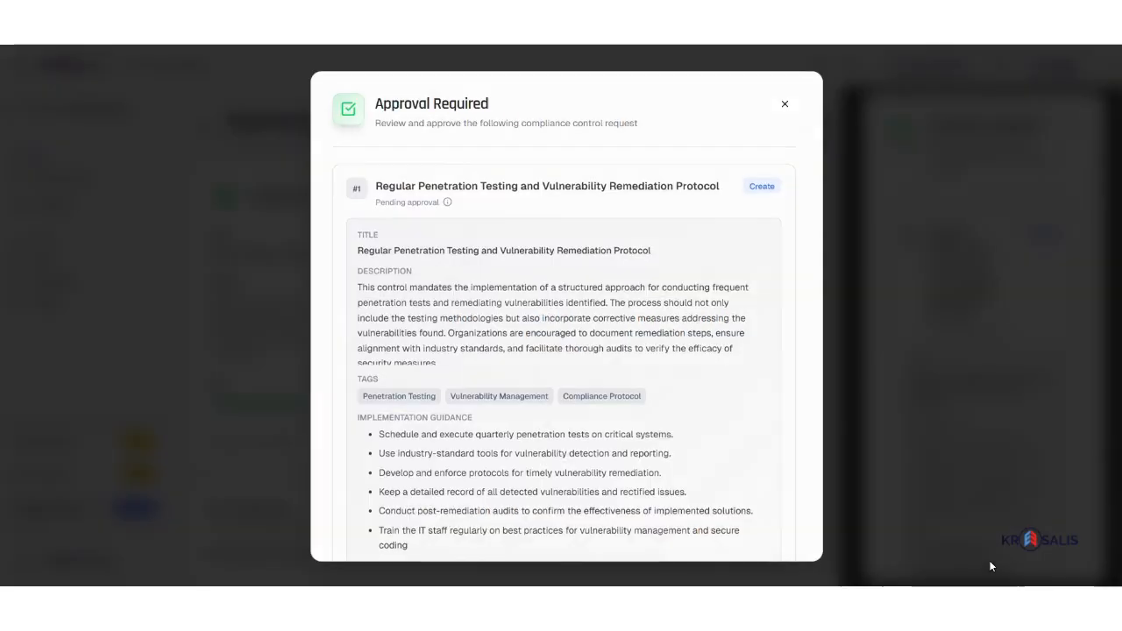
scroll(567, 351, "down", 3)
left_click(712, 524)
Ask Ask Kue to 'create risks for this control'.
left_click(922, 565)
type("create ")
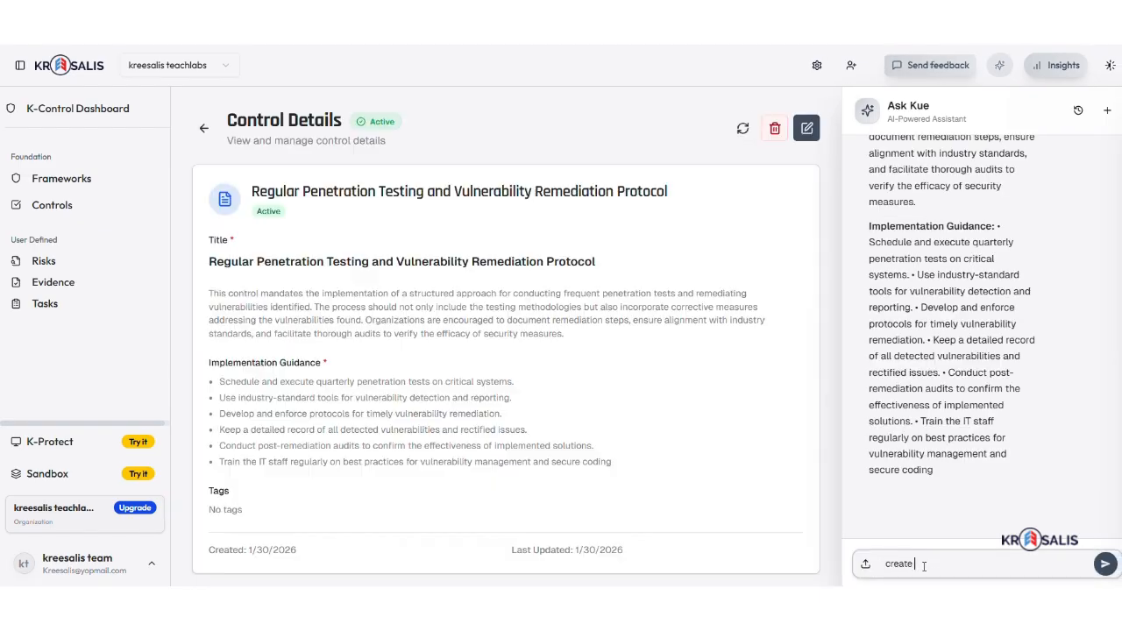
type("risks for this control")
key("Return")
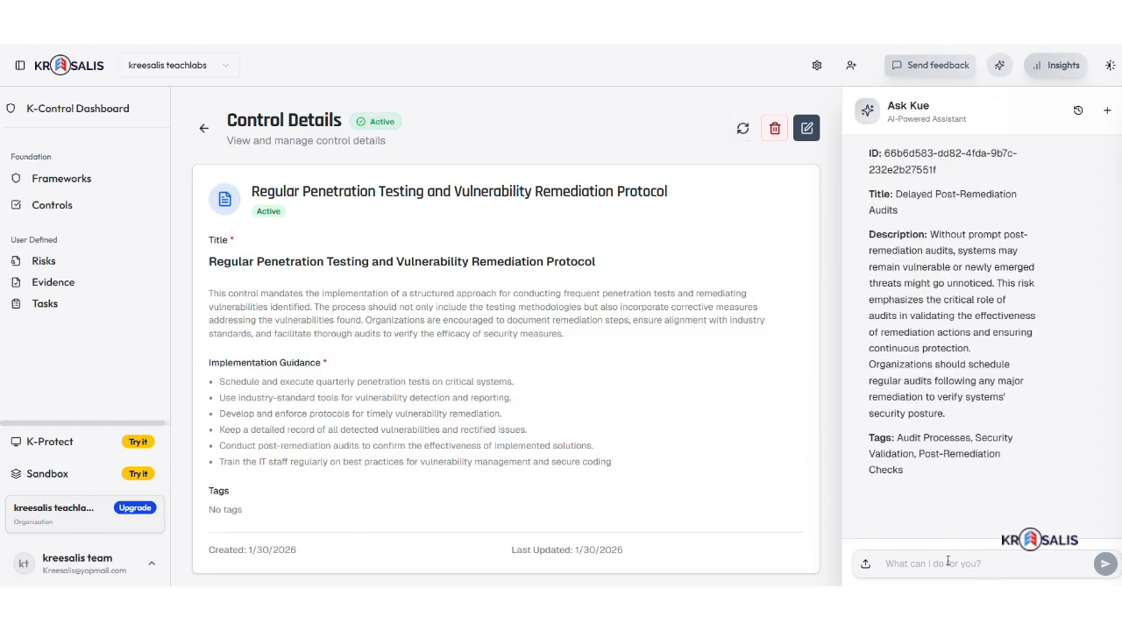
Approve the Delayed Post-Remediation Audits risk, then request and approve evidence for it.
left_click(947, 563)
type("create evidence for this")
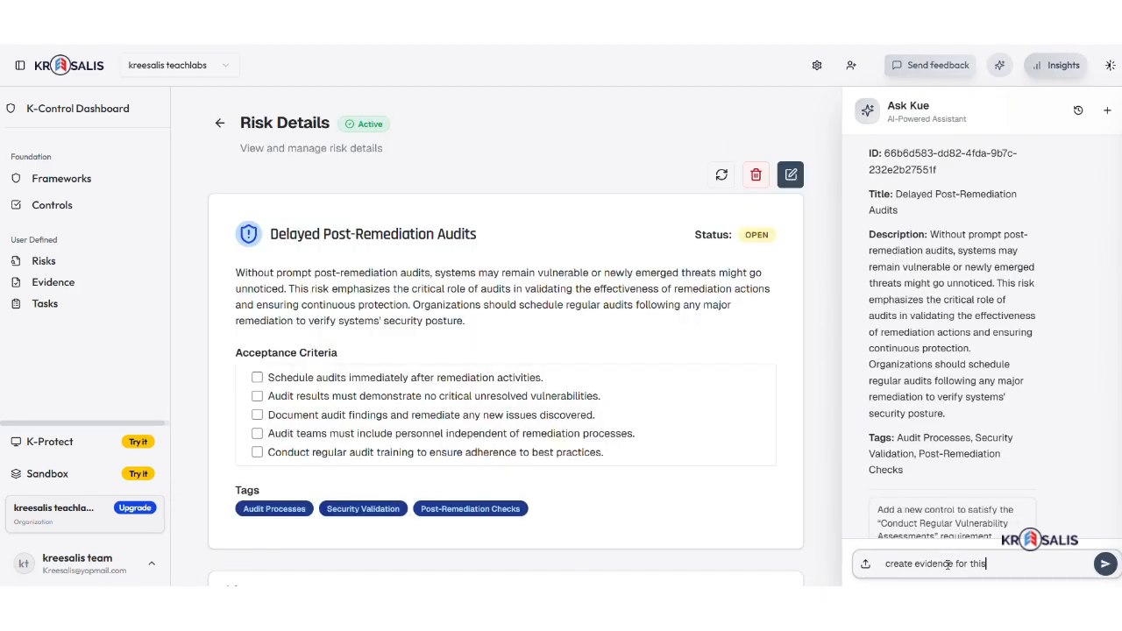
key("Return")
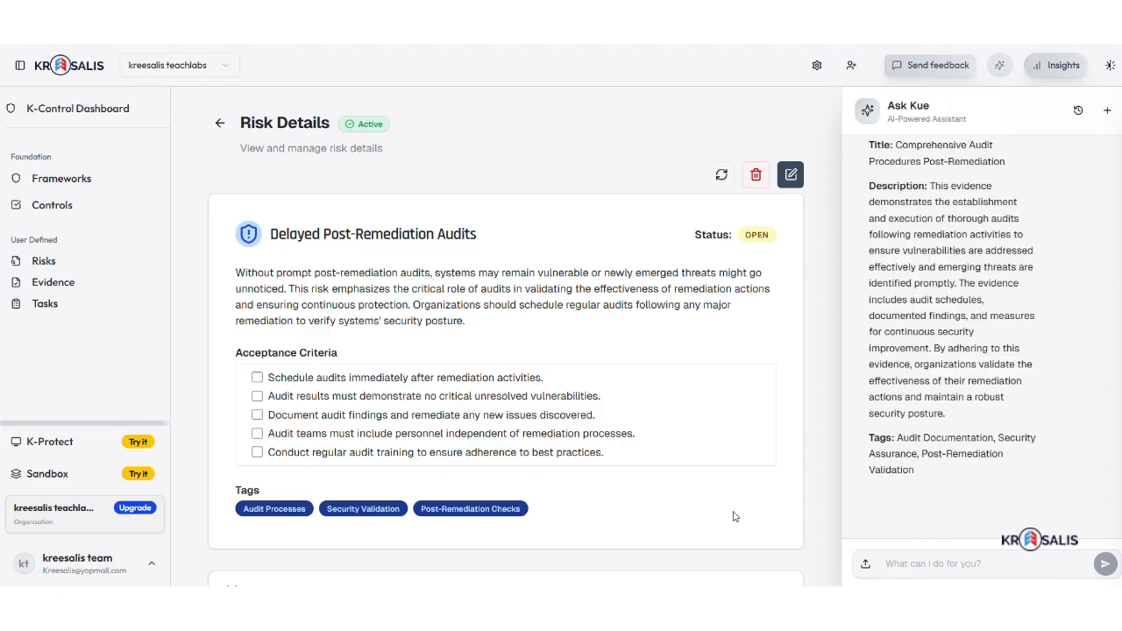
left_click(952, 563)
Request a task assigned to two team members by e-mail and approve the audit review task.
type("create task")
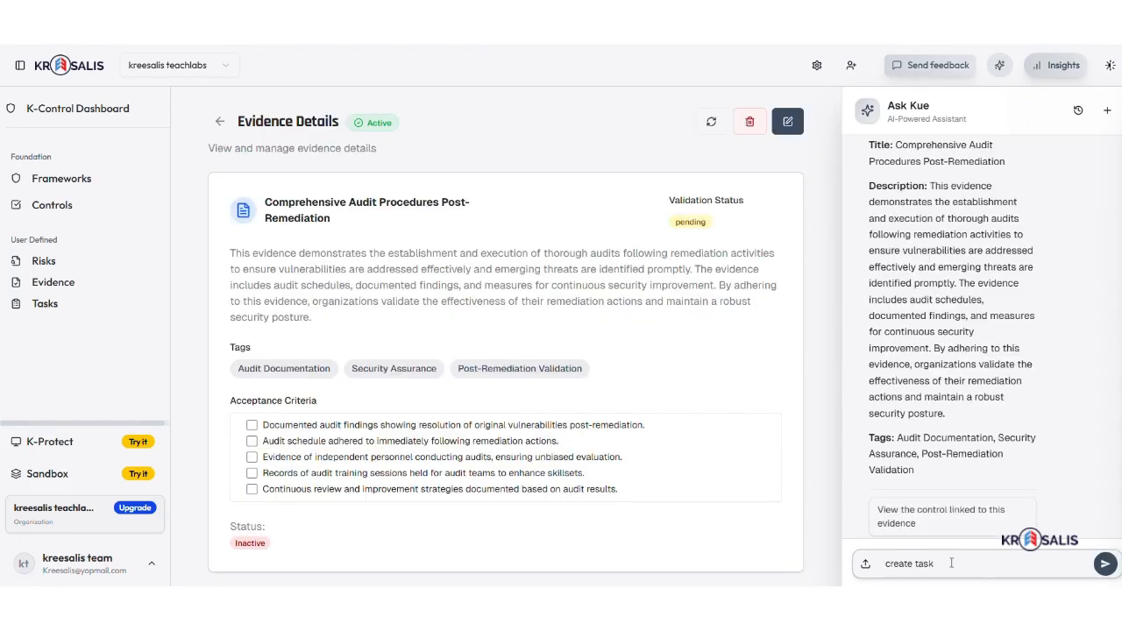
type(" for this and assign to")
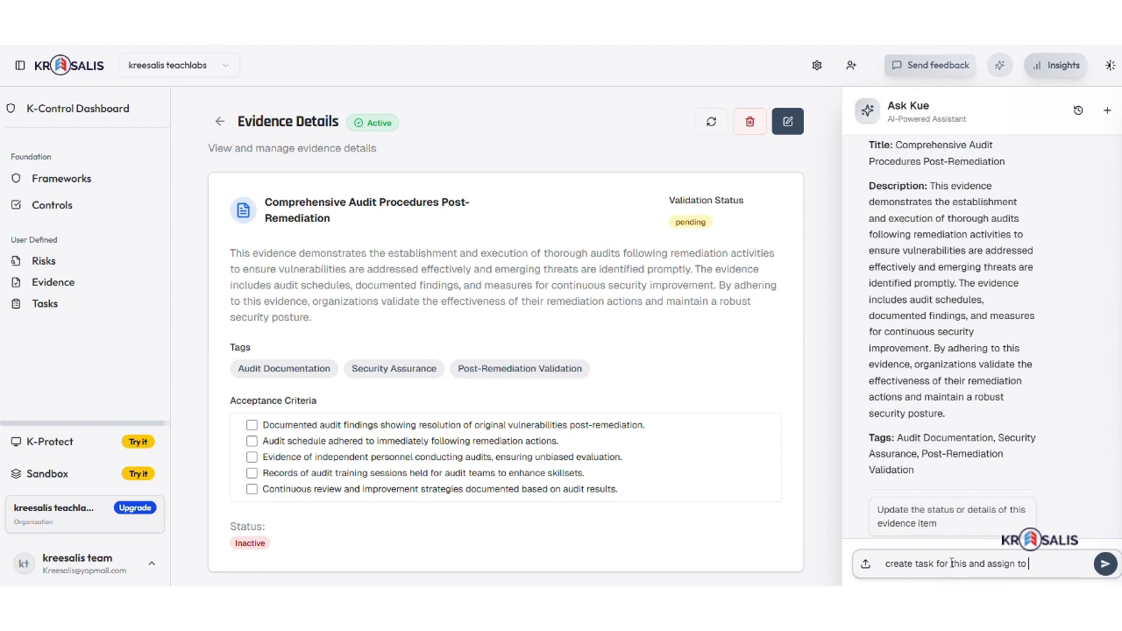
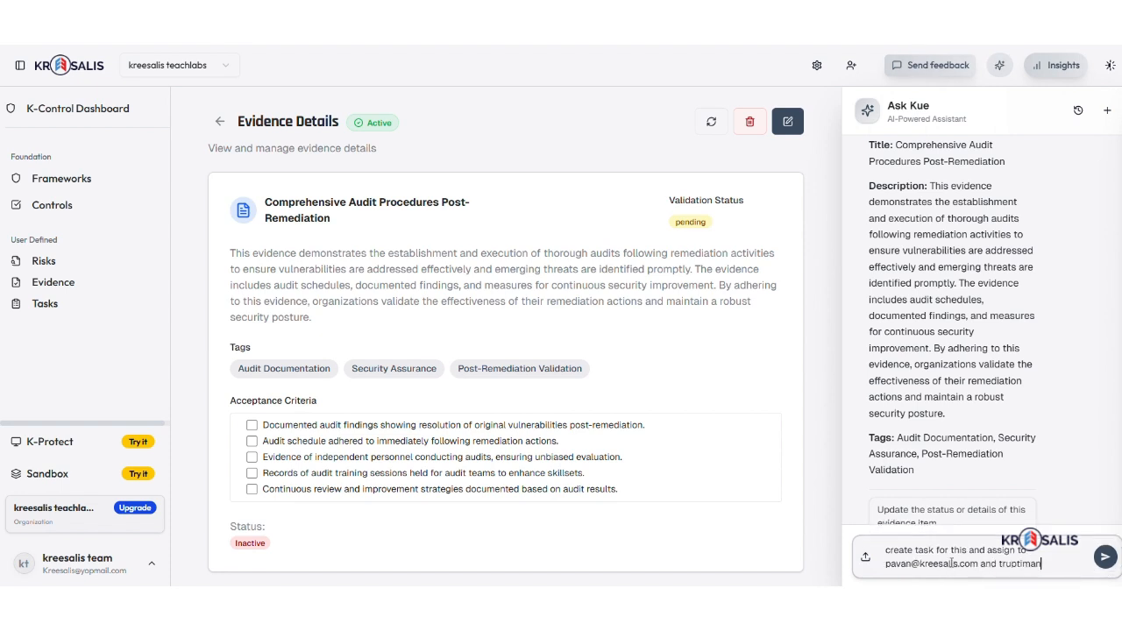
key("Return")
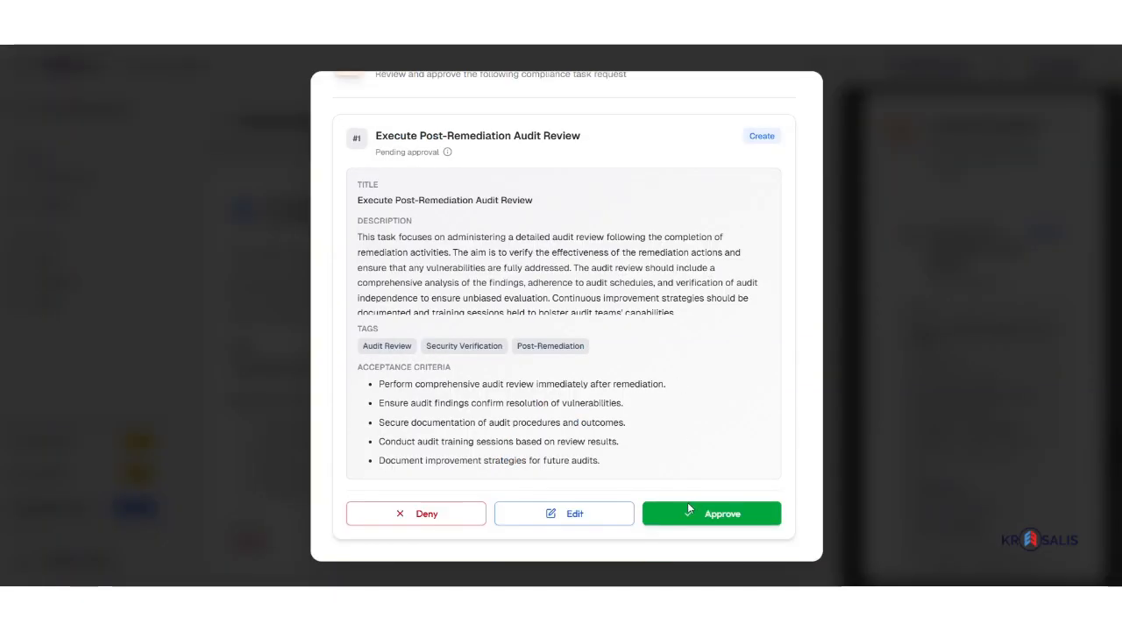
left_click(688, 505)
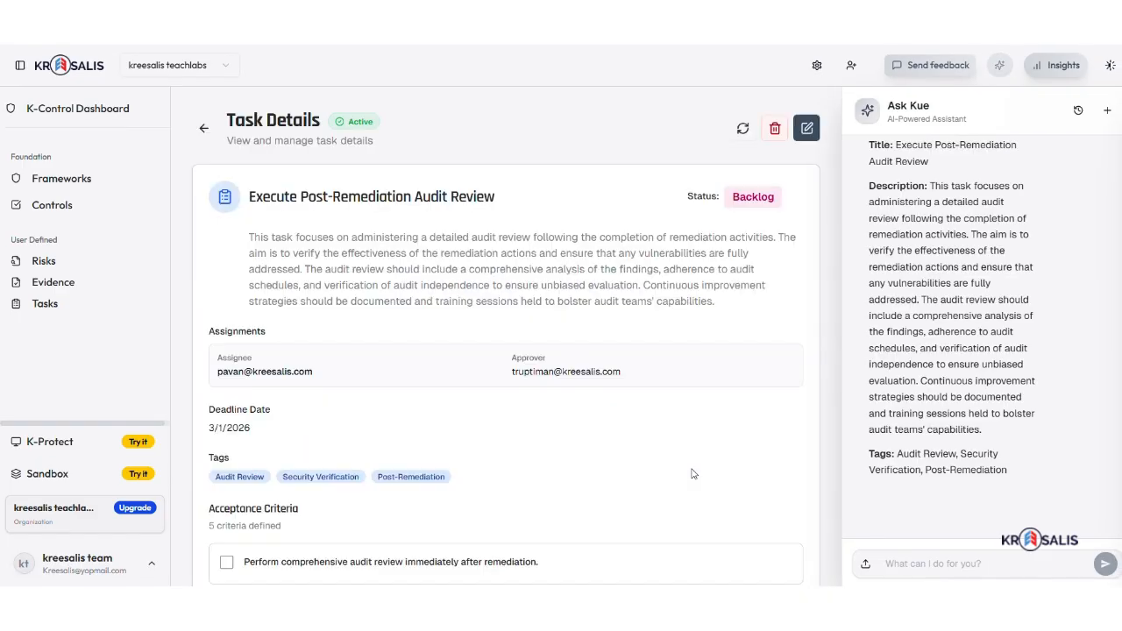
scroll(691, 438, "down", 4)
scroll(666, 482, "up", 3)
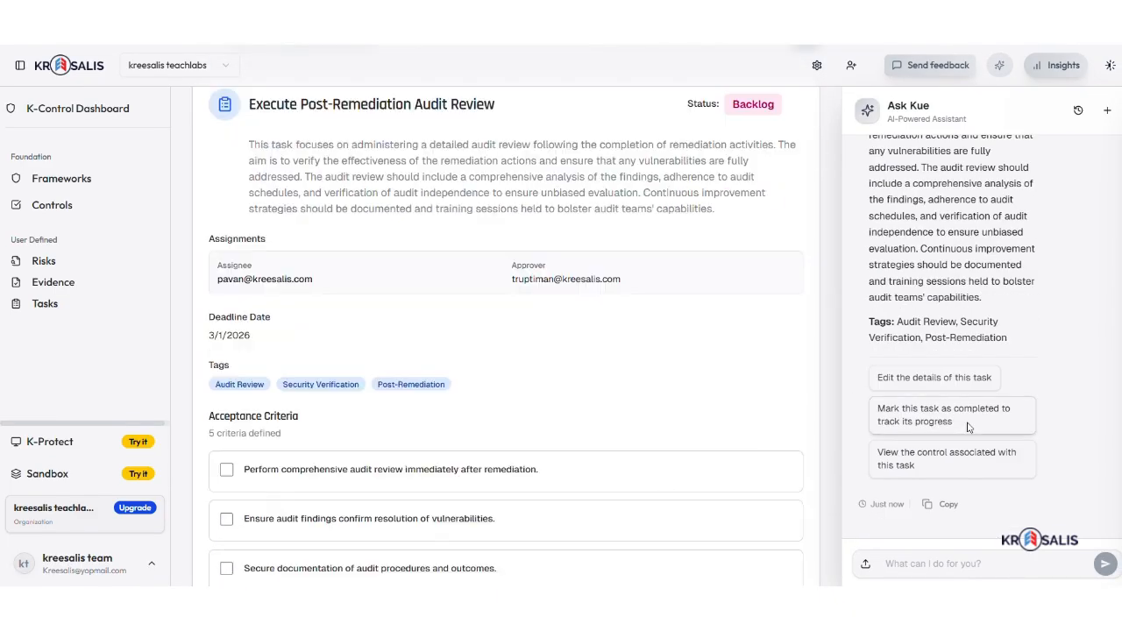
Change the Execute Post-Remediation Audit Review task's status to Under Review and approve it.
left_click(972, 564)
type("chnage the")
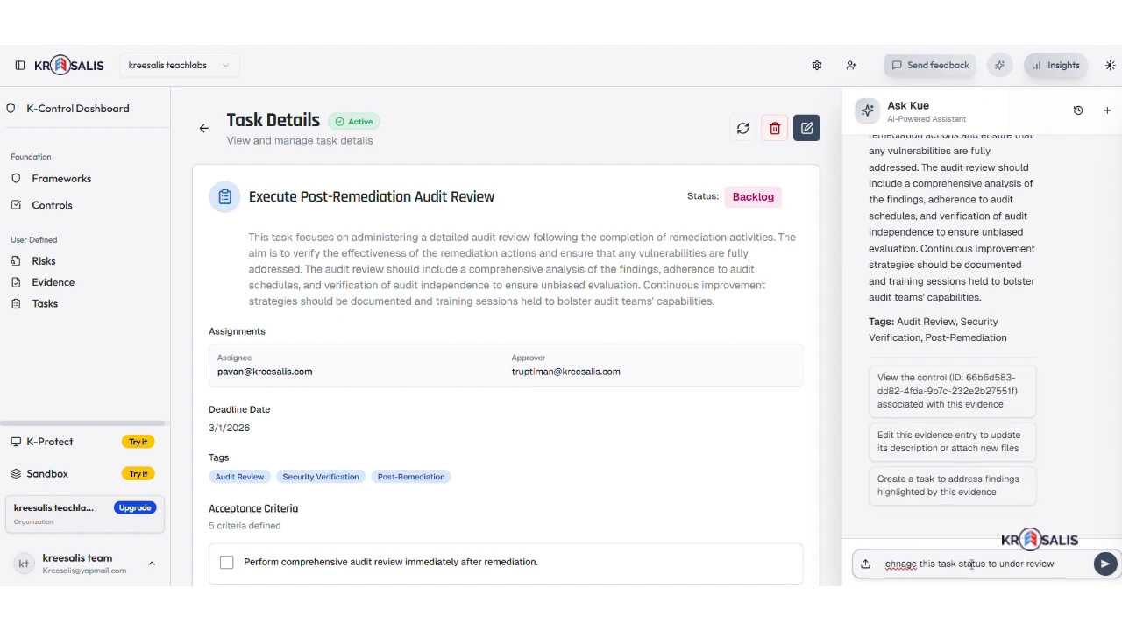
key("Return")
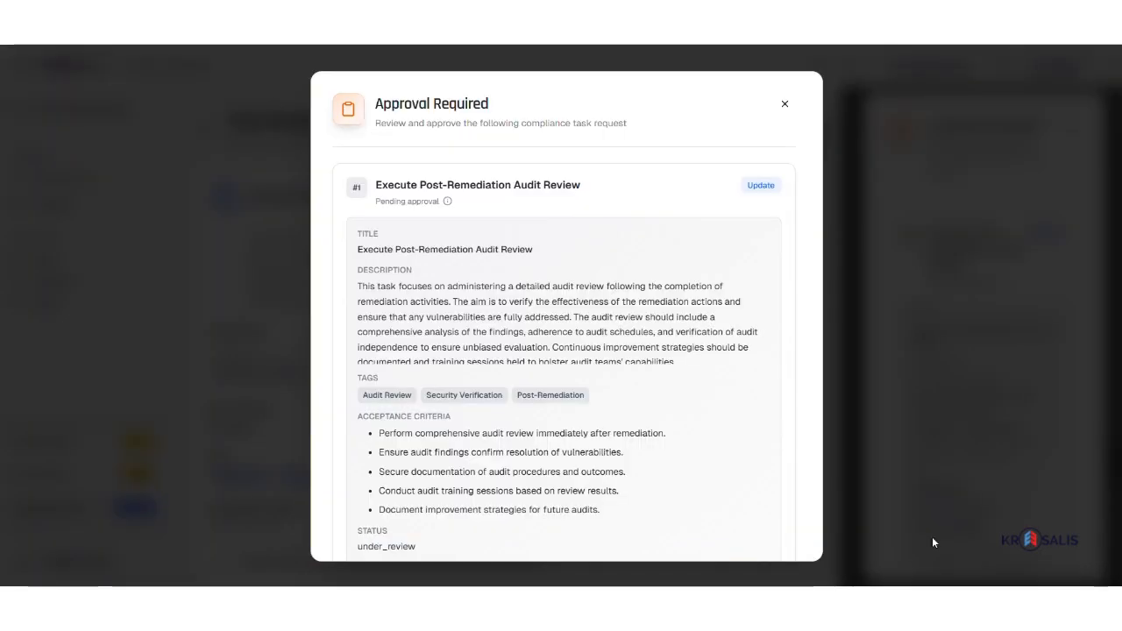
left_click(707, 514)
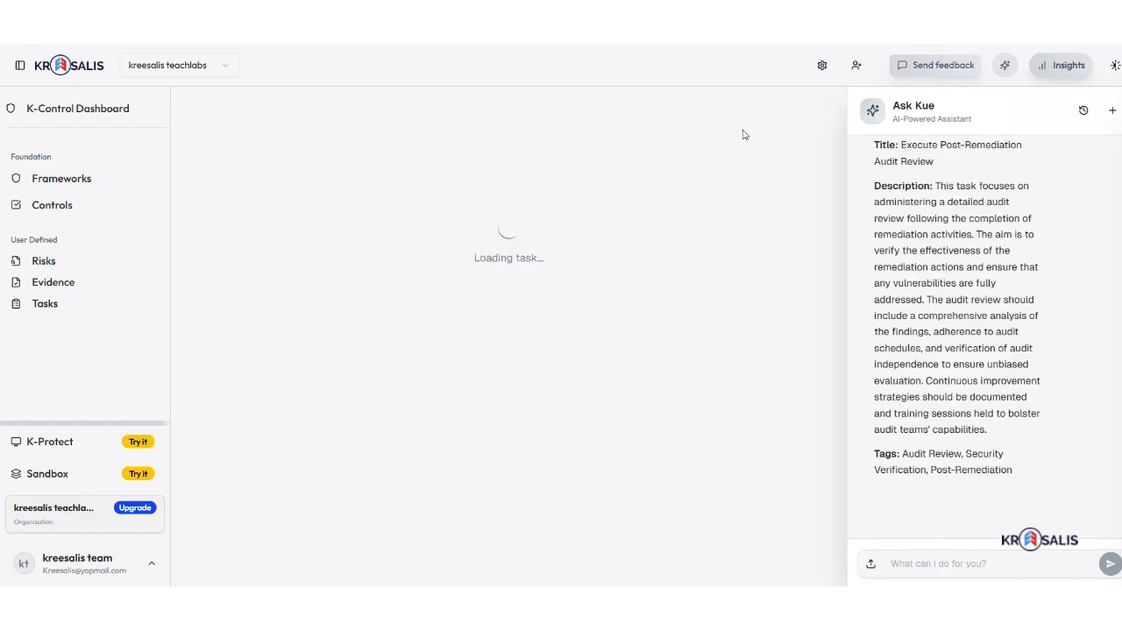
left_click(986, 566)
Ask Ask Kue 'what are the controls connect to this task' and read the answer.
type("what are the controls connect")
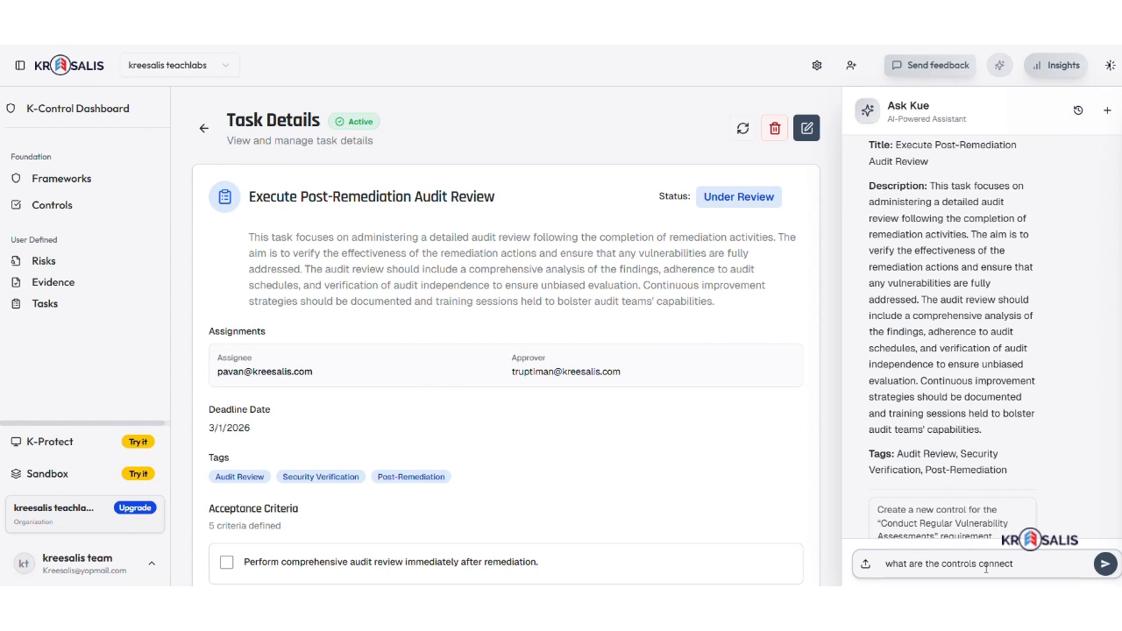
type(" to this task")
key("Return")
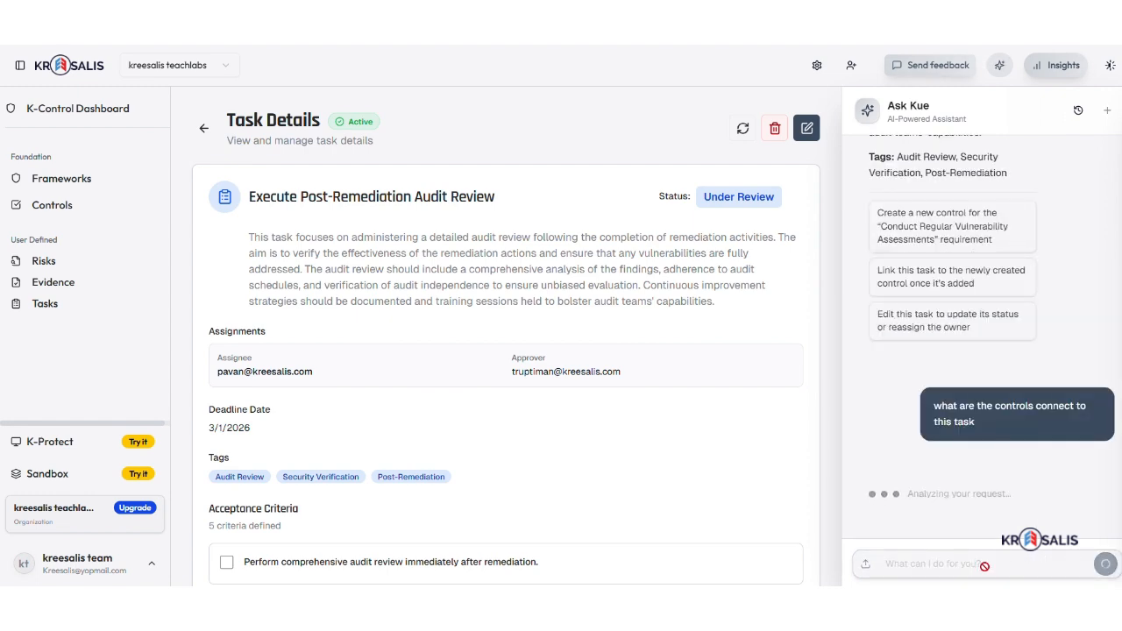
scroll(1000, 396, "up", 5)
scroll(1000, 396, "down", 10)
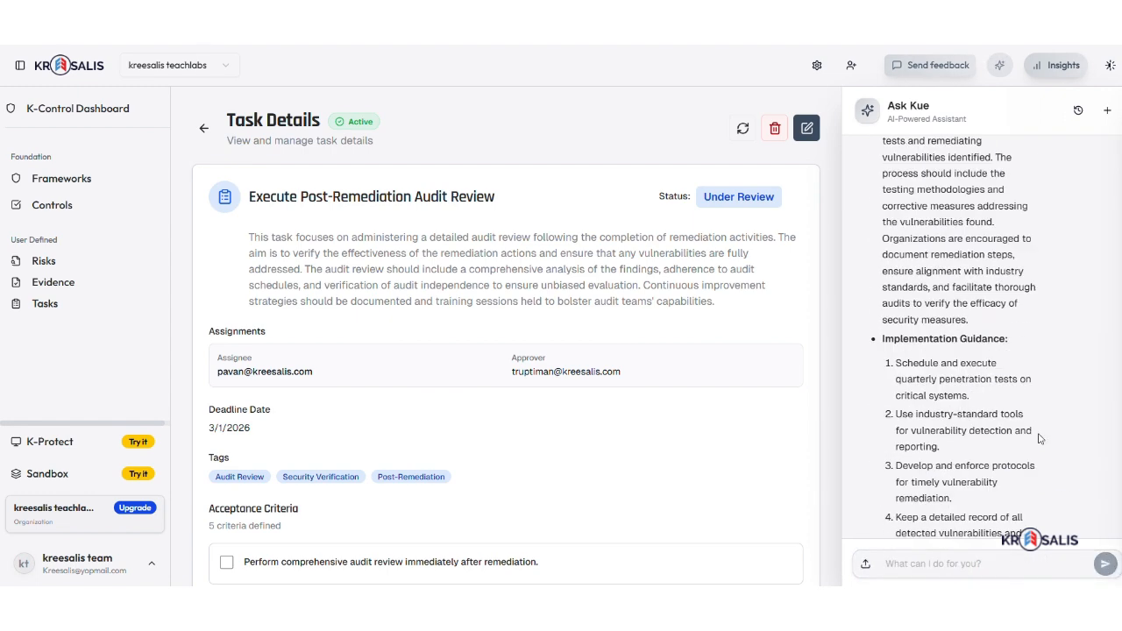
scroll(651, 484, "down", 10)
scroll(1010, 260, "up", 10)
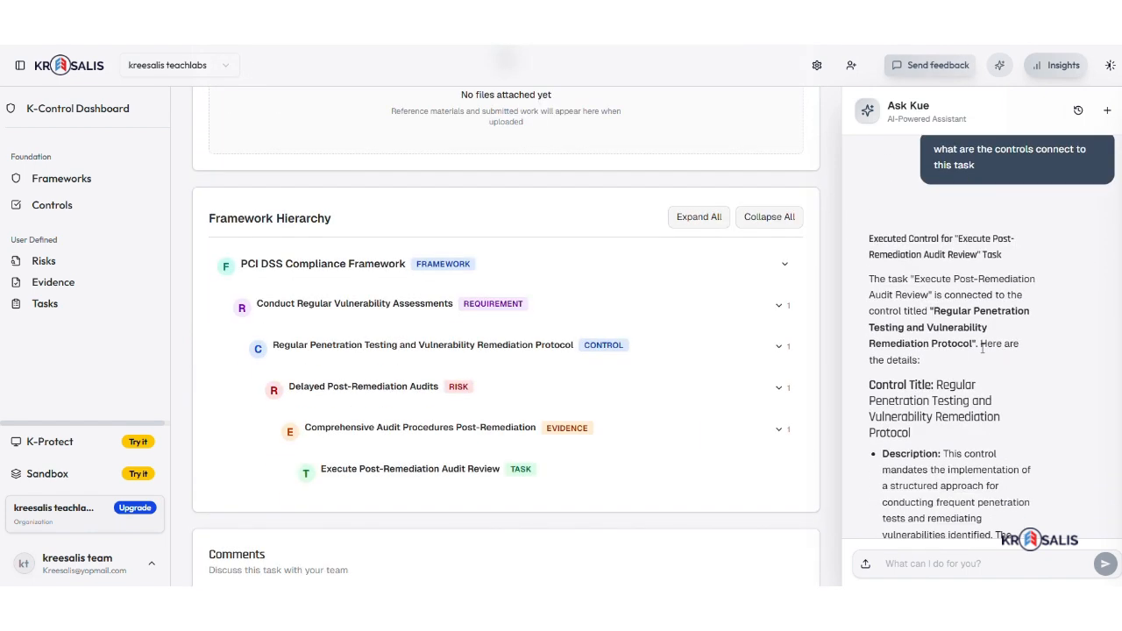
Check the task's framework hierarchy and begin a new question in the Ask Kue box.
left_click_drag(931, 312, 976, 345)
left_click(187, 355)
left_click(957, 574)
type("wh")
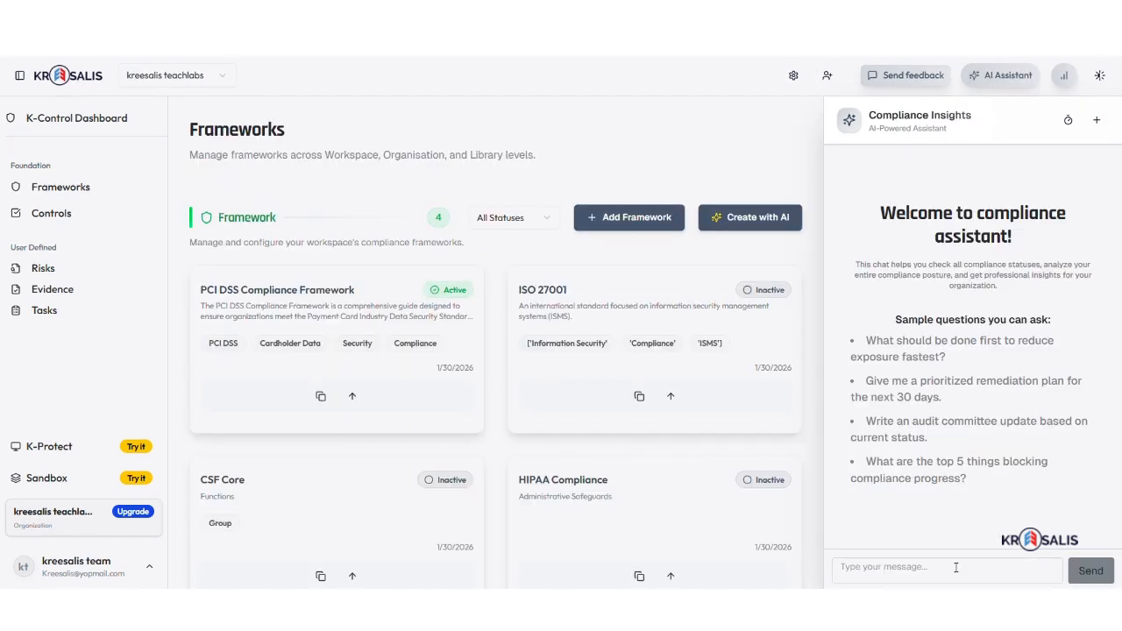
Ask Compliance Insights which controls have the most risks and what to focus on this week.
left_click(956, 567)
type("which controls have the most risks")
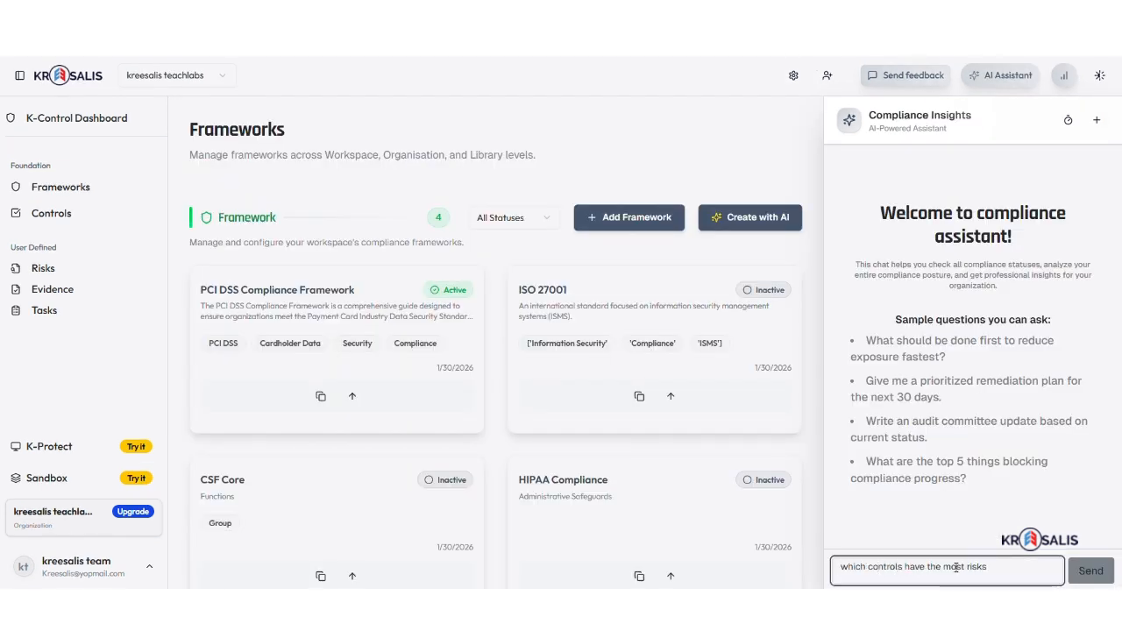
type(" linked to them")
key("Return")
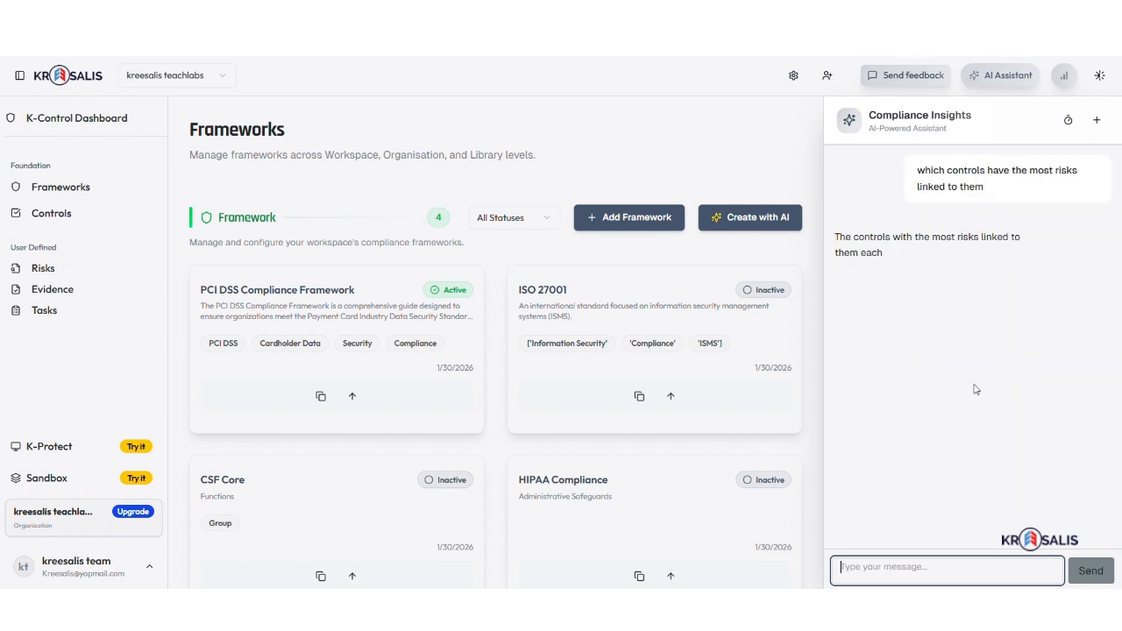
scroll(978, 392, "up", 1)
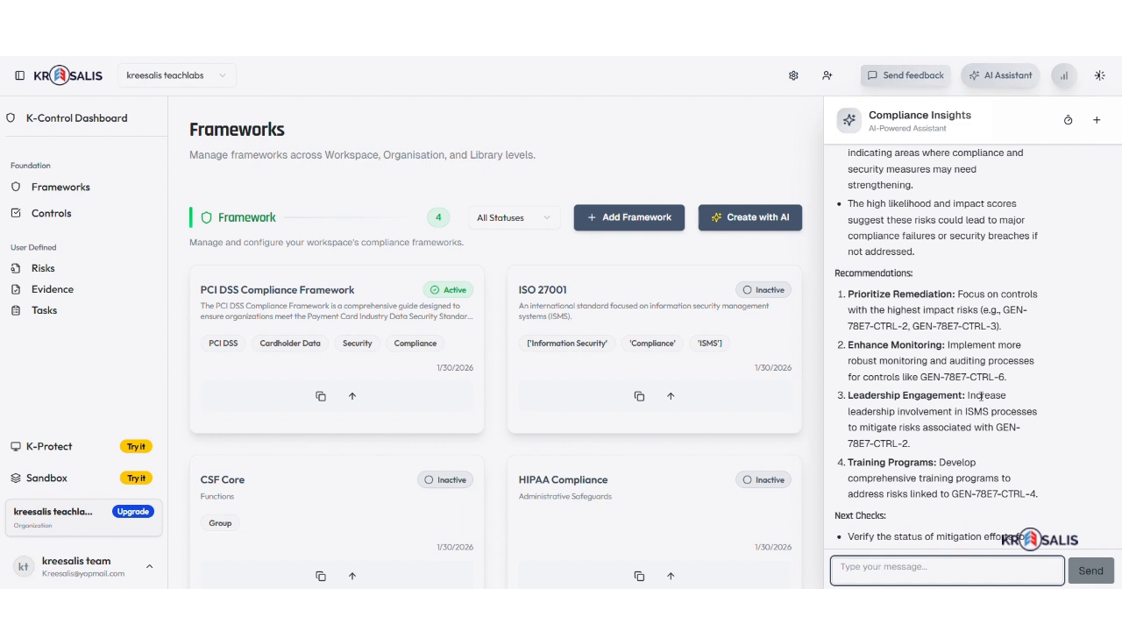
type("what should i fo")
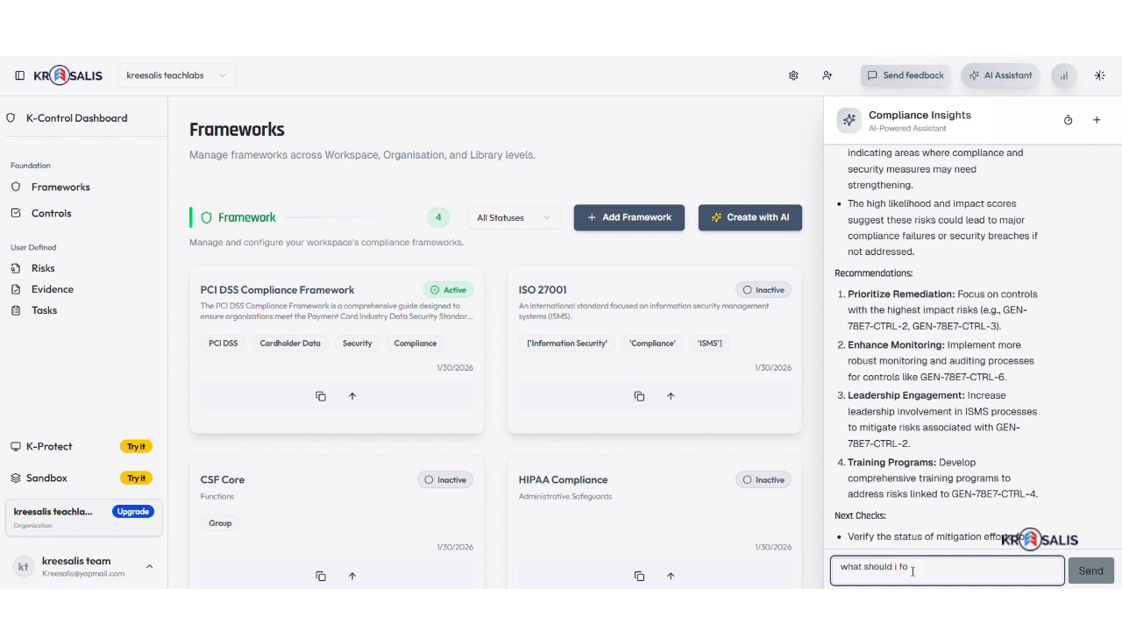
type("cus on this week")
key("Return")
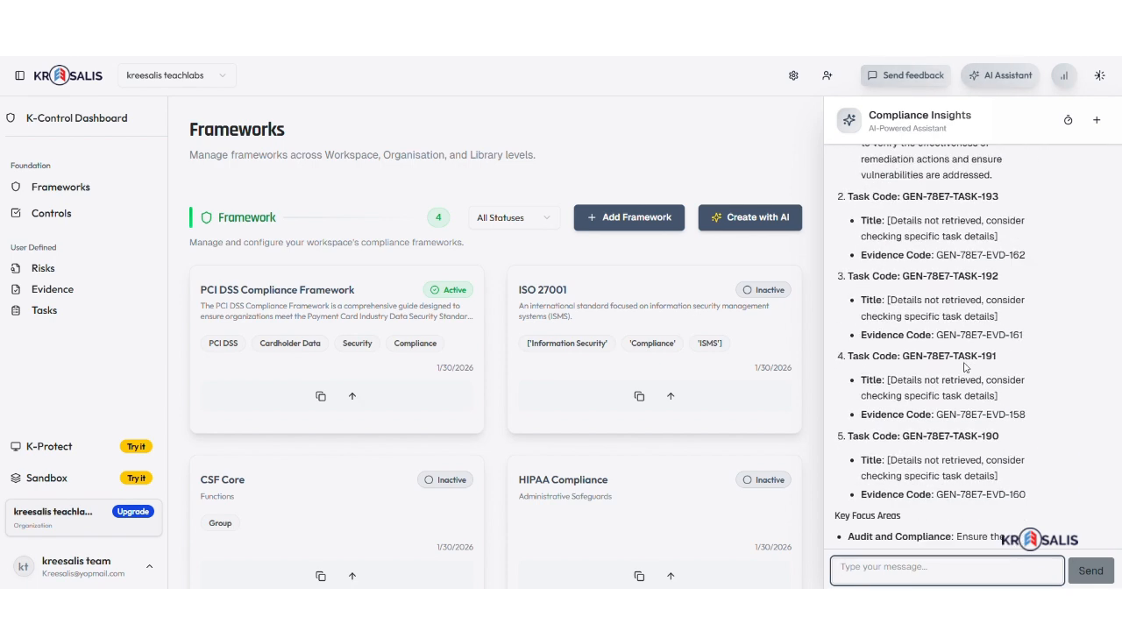
Ask which controls are weak and where risk is increasing.
type("which controls are weak")
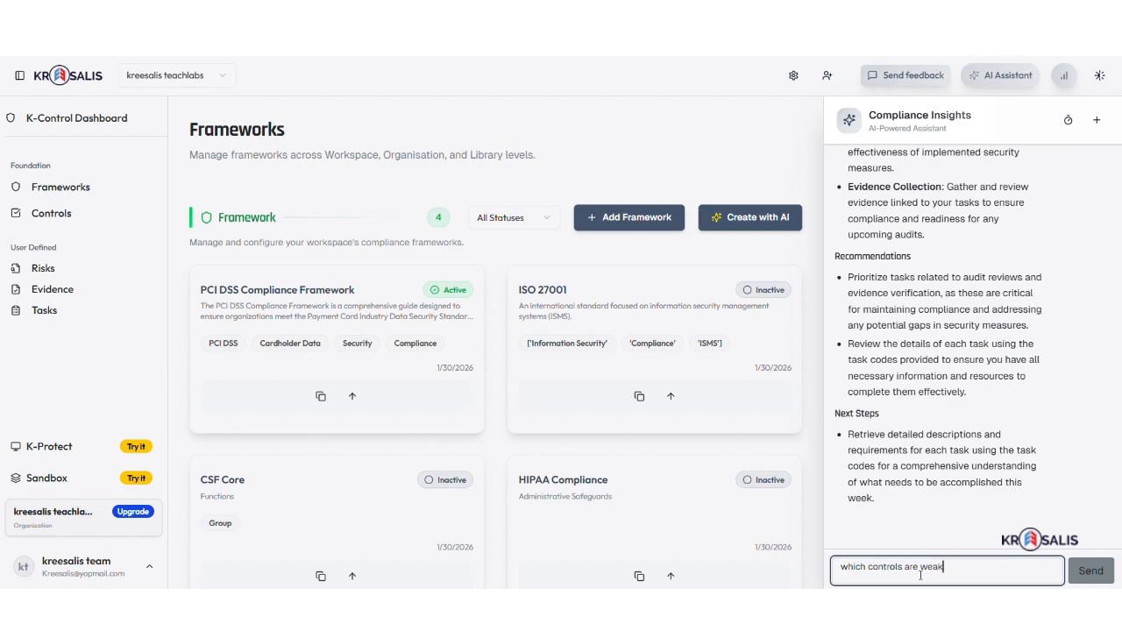
key("Return")
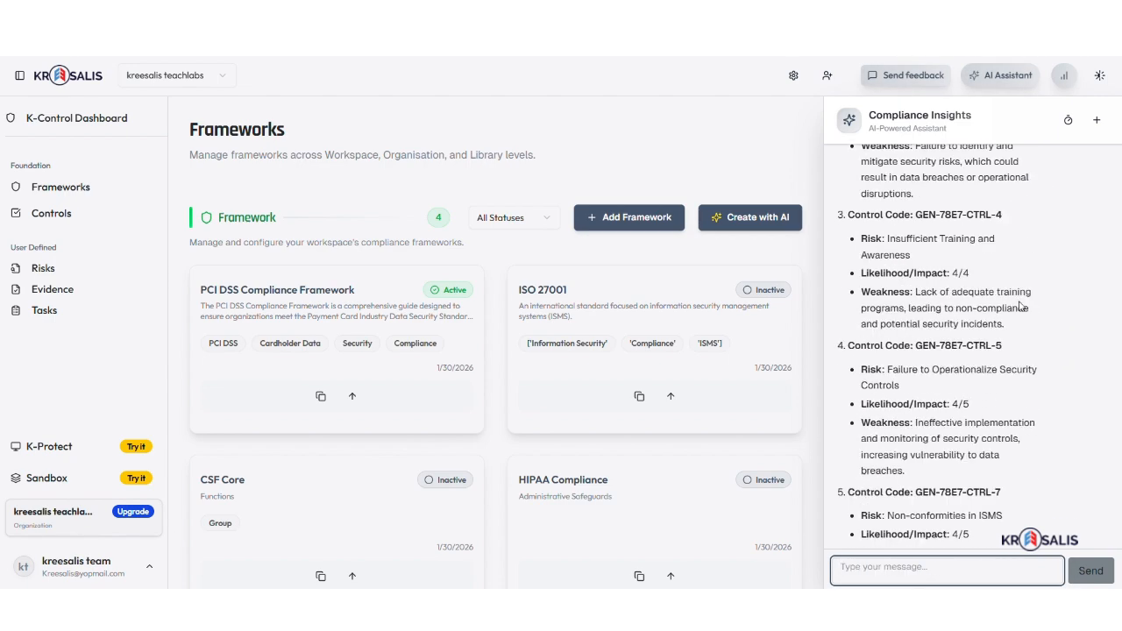
type("where t")
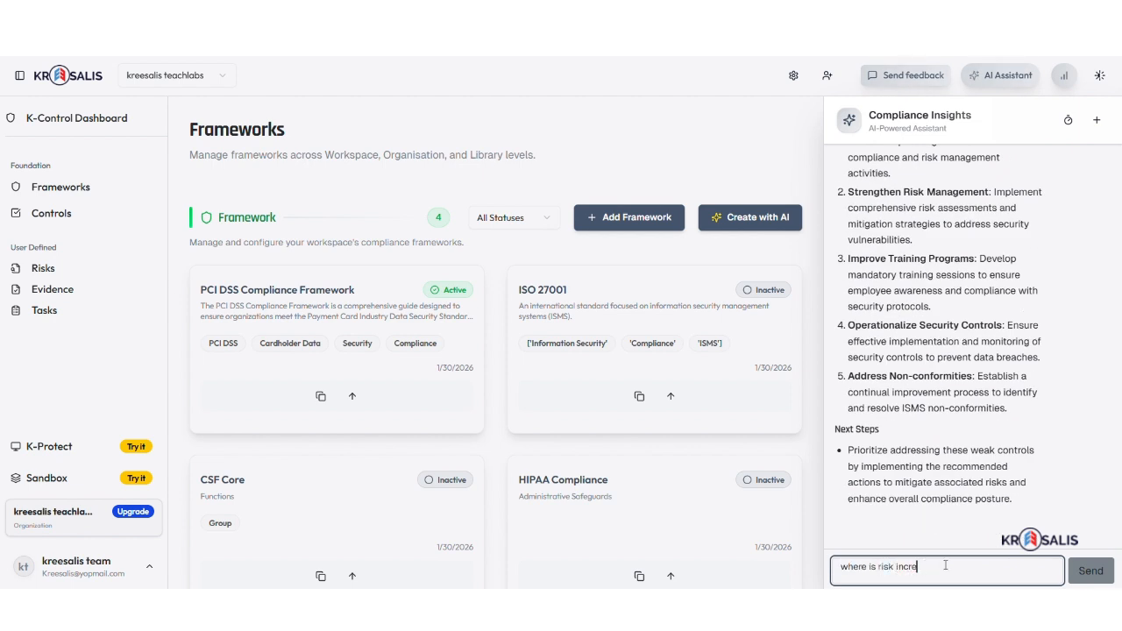
key("Return")
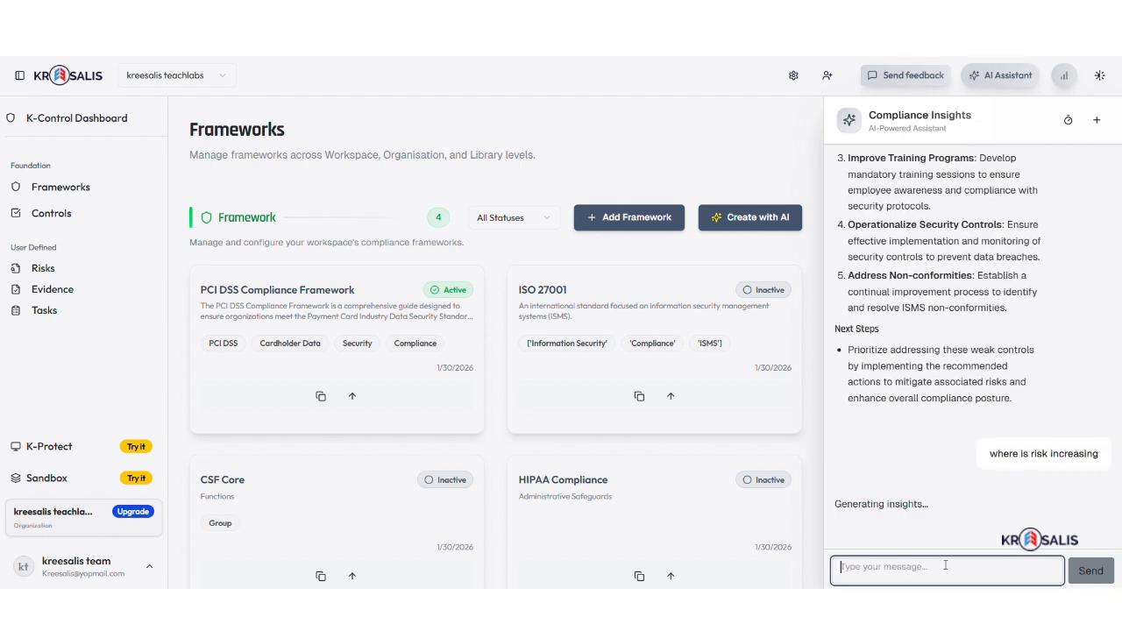